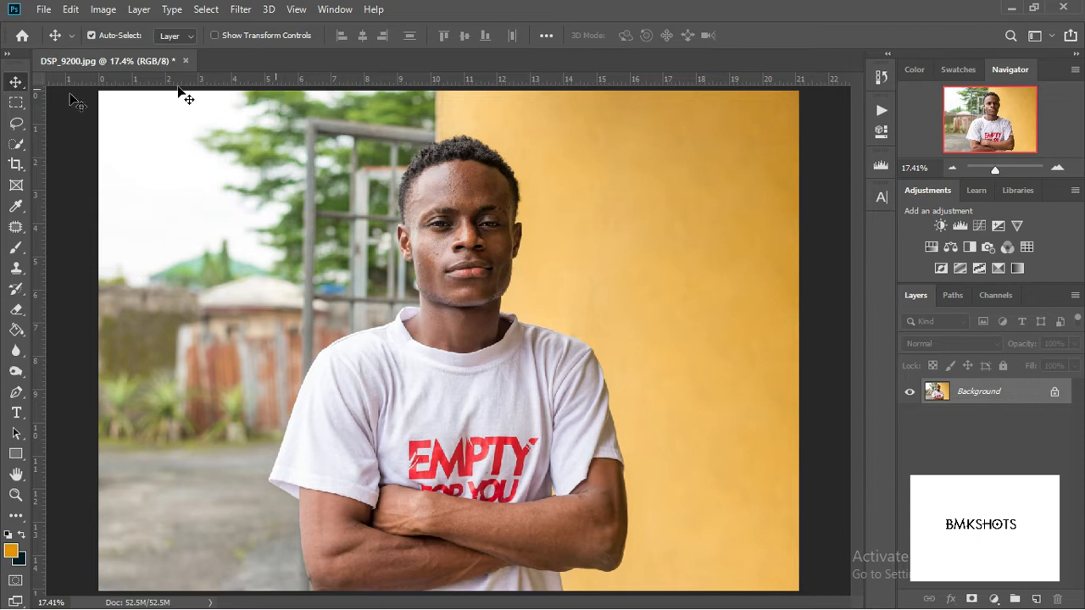
# Choose the Lasso tool and run the BMK Frequency Seperation 8bit action on the portrait.
pyautogui.click(16, 123)
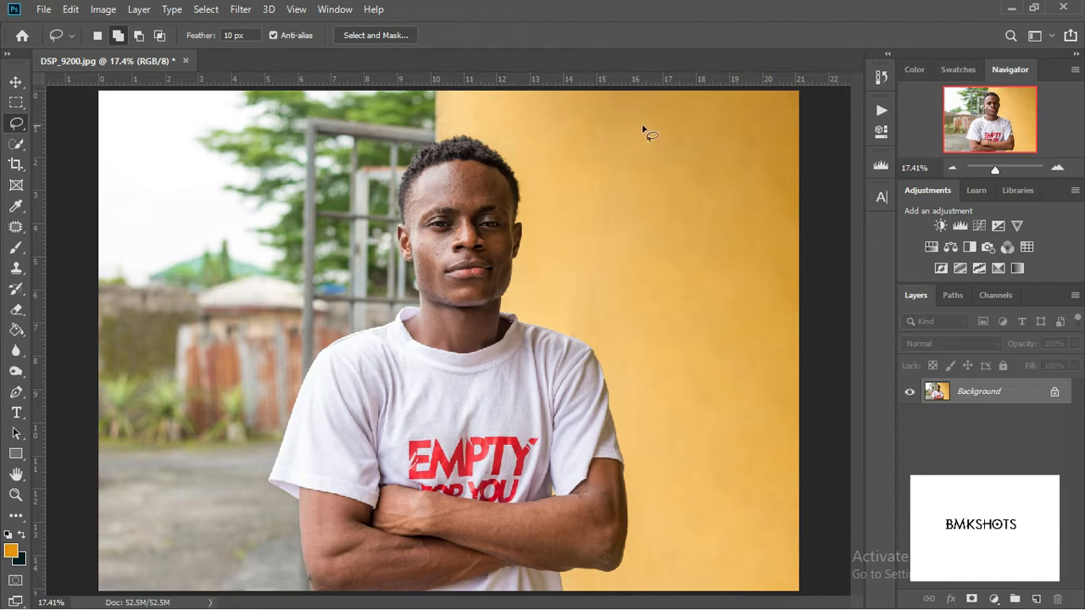
pyautogui.scroll(-6, 324, 224)
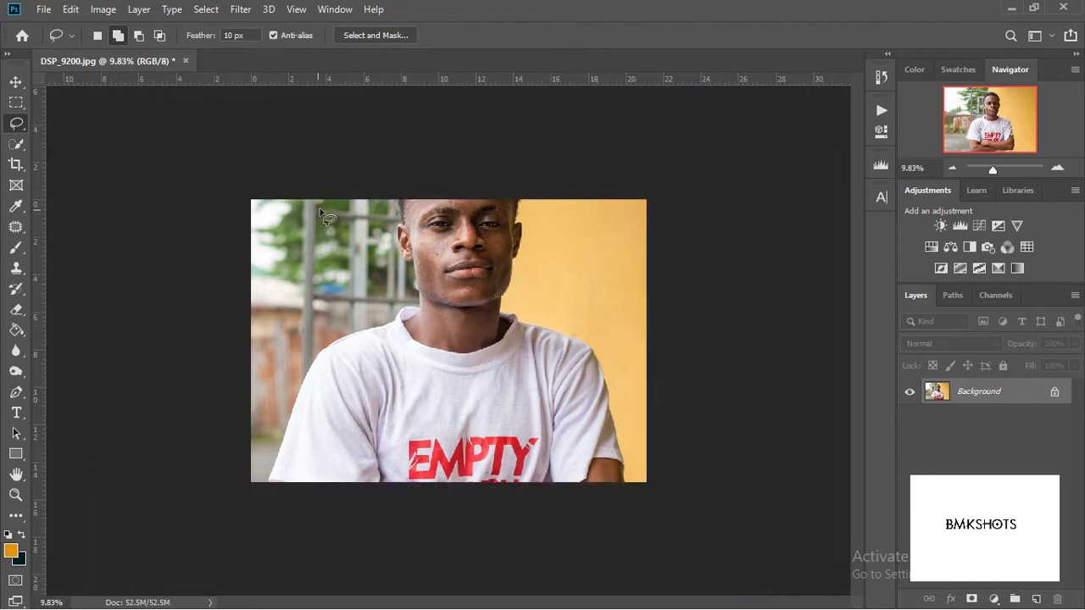
pyautogui.scroll(5, 432, 252)
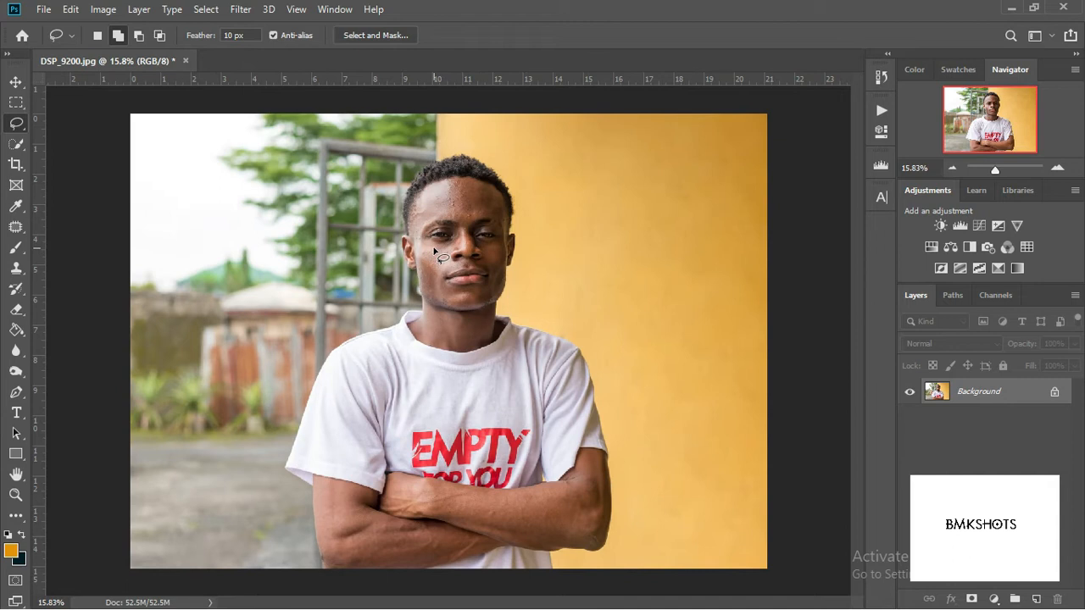
pyautogui.scroll(1, 433, 249)
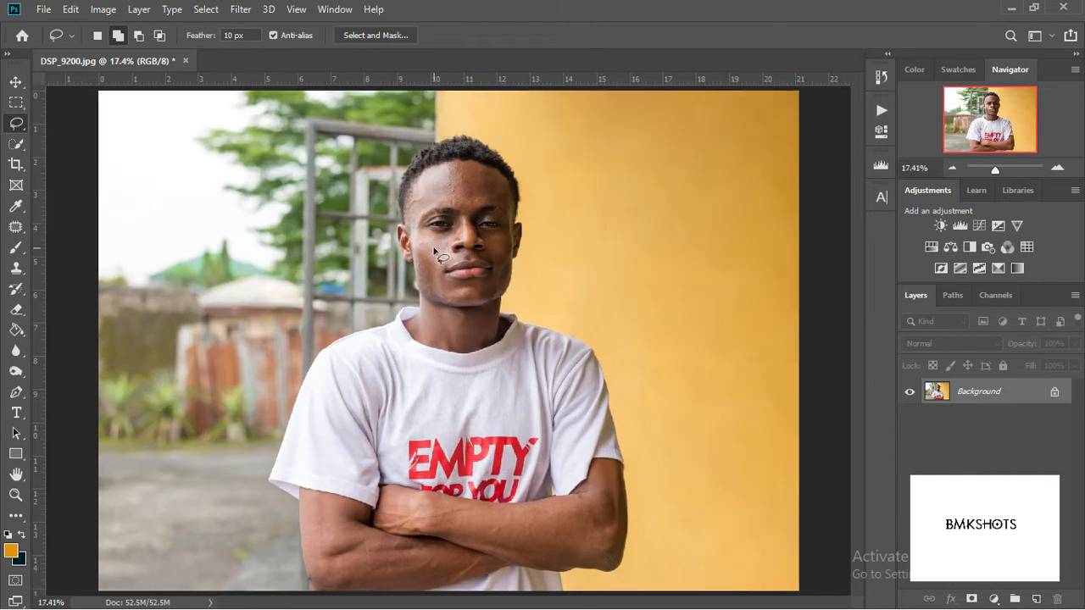
pyautogui.click(882, 113)
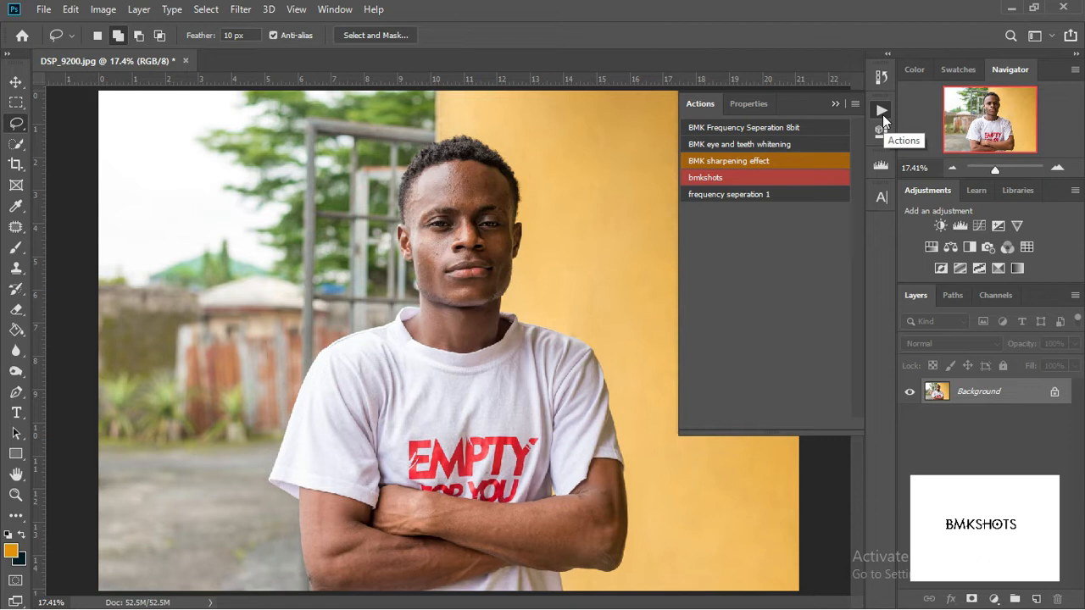
pyautogui.click(795, 124)
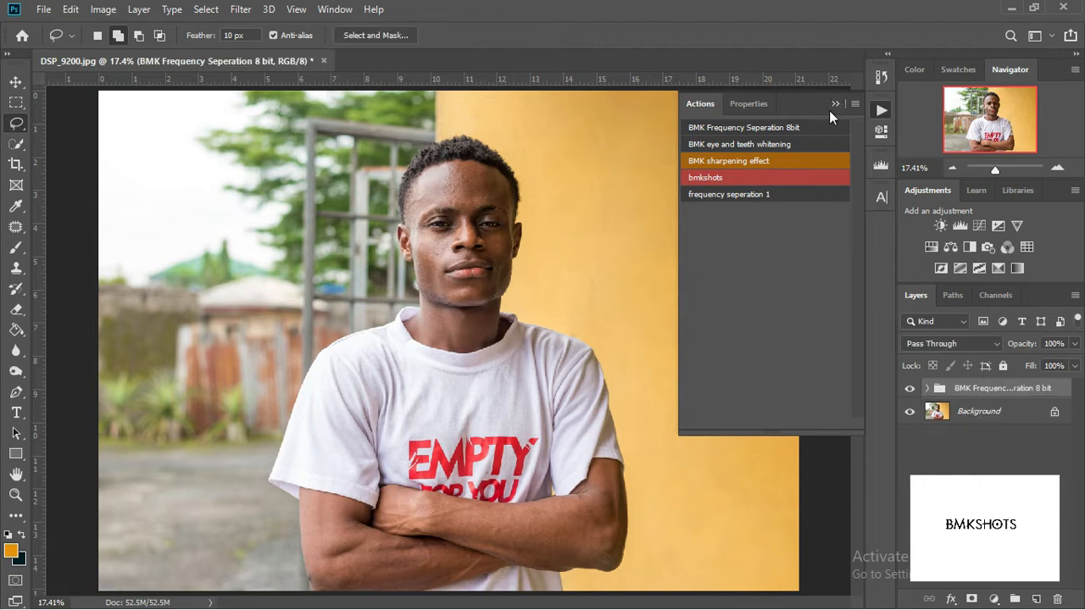
# Expand the frequency separation group and make its Low layer active.
pyautogui.click(927, 395)
pyautogui.click(984, 412)
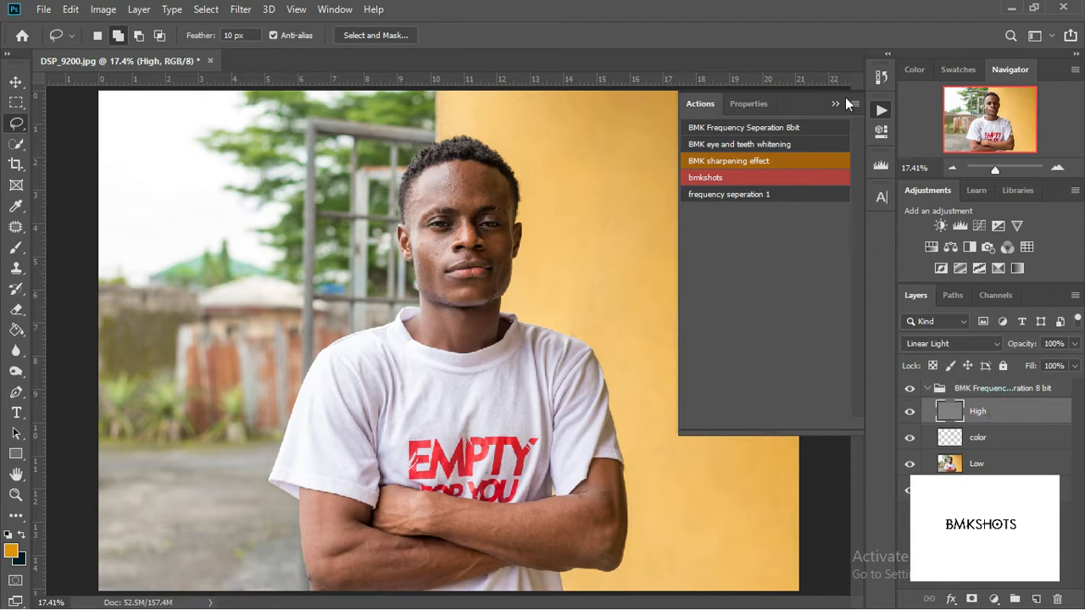
pyautogui.click(836, 104)
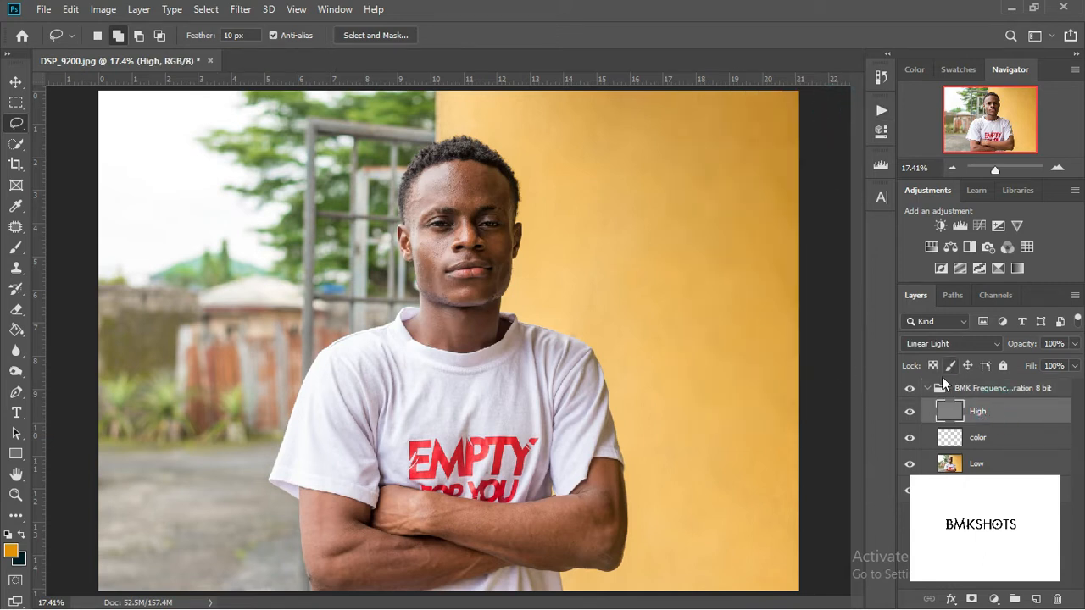
pyautogui.click(987, 463)
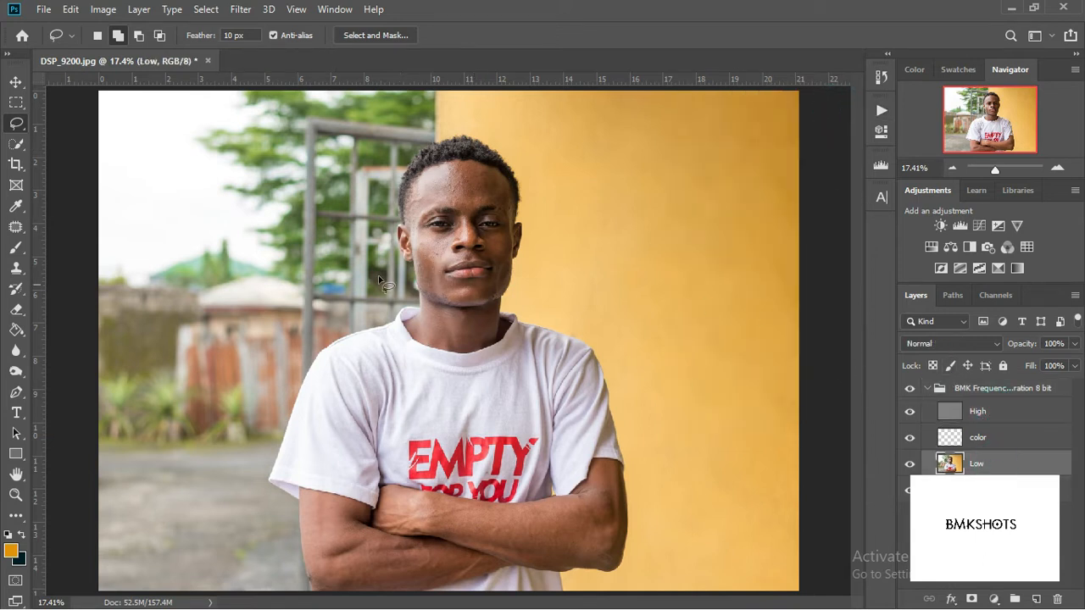
# Lasso the skin of the face, leaving out the eyes, nostrils and lips, and add the neck to the selection.
pyautogui.scroll(5, 439, 269)
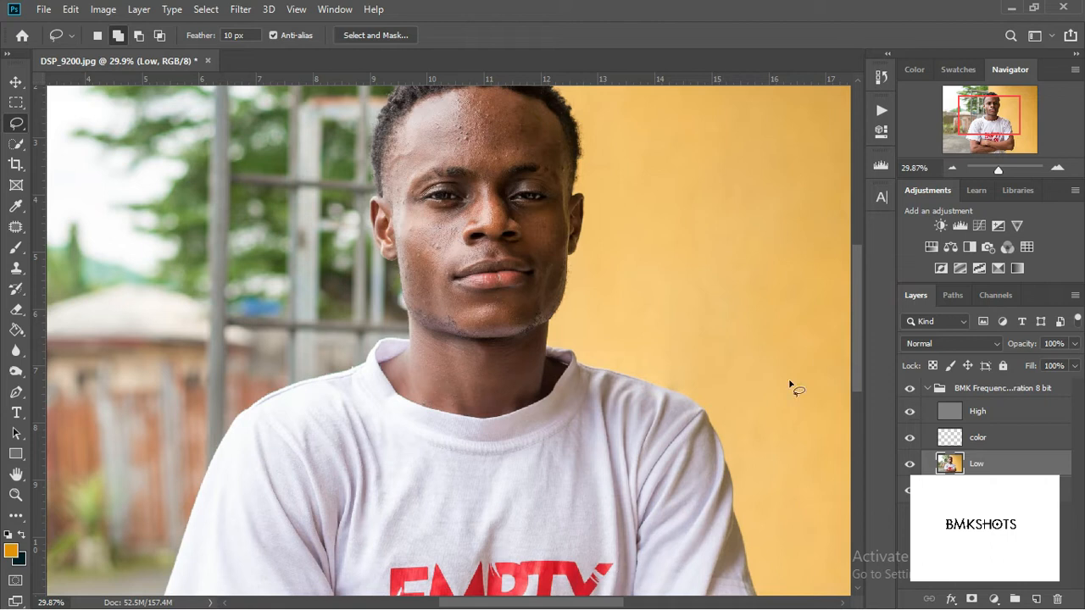
pyautogui.scroll(-3, 489, 245)
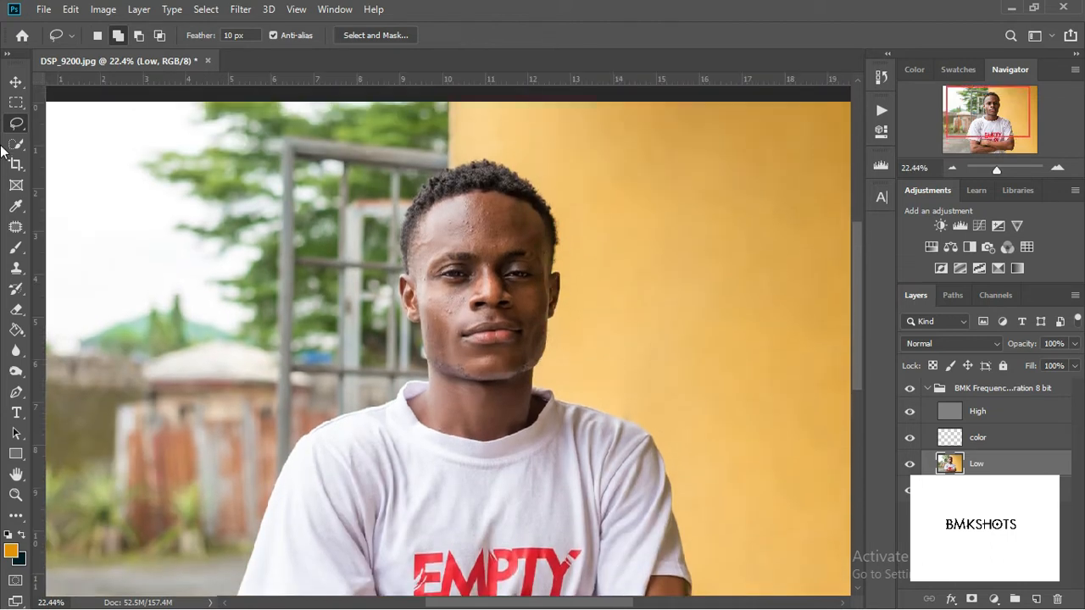
pyautogui.scroll(7, 450, 268)
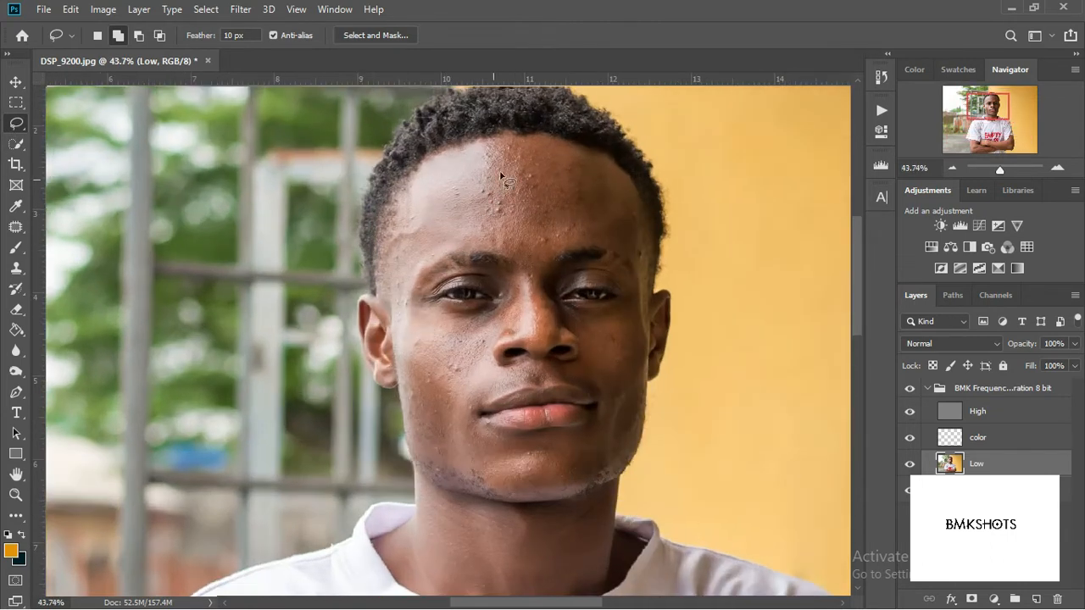
pyautogui.moveTo(508, 144)
pyautogui.mouseDown()
pyautogui.moveTo(438, 159)
pyautogui.moveTo(389, 223)
pyautogui.moveTo(385, 281)
pyautogui.mouseUp()
pyautogui.moveTo(406, 317)
pyautogui.mouseDown()
pyautogui.moveTo(445, 255)
pyautogui.moveTo(521, 261)
pyautogui.moveTo(615, 240)
pyautogui.moveTo(637, 280)
pyautogui.moveTo(637, 215)
pyautogui.mouseUp()
pyautogui.moveTo(508, 135); pyautogui.dragTo(512, 144)
pyautogui.scroll(-2, 559, 305)
pyautogui.moveTo(455, 241)
pyautogui.mouseDown()
pyautogui.moveTo(400, 246)
pyautogui.moveTo(429, 376)
pyautogui.moveTo(548, 395)
pyautogui.moveTo(582, 355)
pyautogui.moveTo(529, 355)
pyautogui.moveTo(480, 334)
pyautogui.moveTo(492, 299)
pyautogui.moveTo(483, 259)
pyautogui.moveTo(485, 234)
pyautogui.mouseUp()
pyautogui.moveTo(630, 214)
pyautogui.mouseDown()
pyautogui.moveTo(583, 243)
pyautogui.moveTo(598, 263)
pyautogui.moveTo(573, 275)
pyautogui.moveTo(595, 310)
pyautogui.moveTo(536, 374)
pyautogui.moveTo(544, 395)
pyautogui.moveTo(600, 378)
pyautogui.moveTo(625, 352)
pyautogui.moveTo(634, 215)
pyautogui.mouseUp()
pyautogui.moveTo(594, 432)
pyautogui.mouseDown()
pyautogui.moveTo(479, 405)
pyautogui.moveTo(420, 414)
pyautogui.moveTo(403, 461)
pyautogui.moveTo(417, 489)
pyautogui.moveTo(511, 497)
pyautogui.moveTo(563, 493)
pyautogui.moveTo(597, 429)
pyautogui.mouseUp()
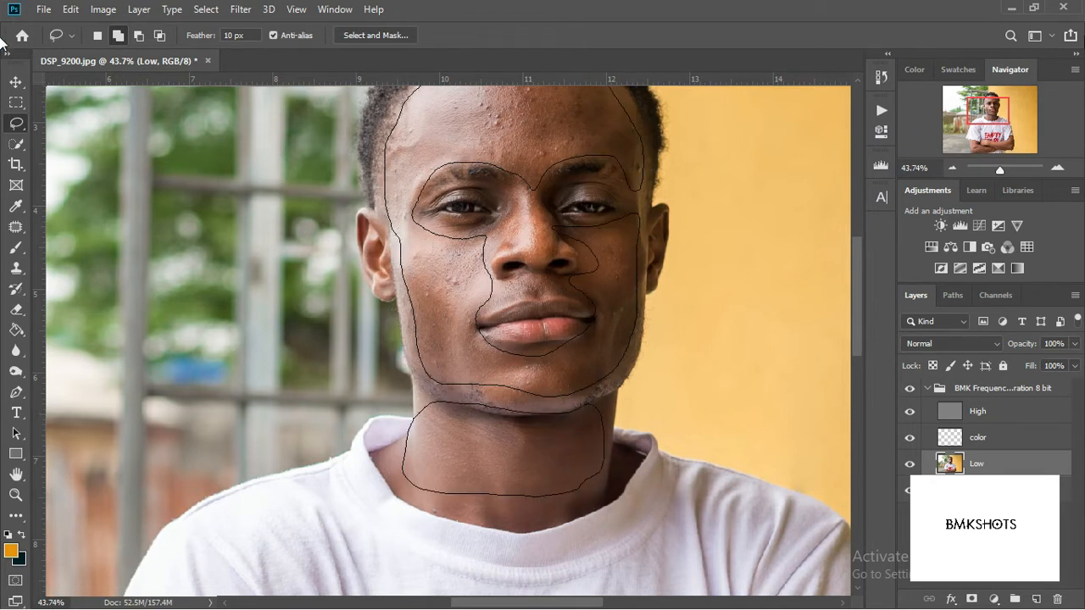
# Add both crossed arms to the skin selection with rough lasso outlines.
pyautogui.click(992, 135)
pyautogui.scroll(-2, 496, 354)
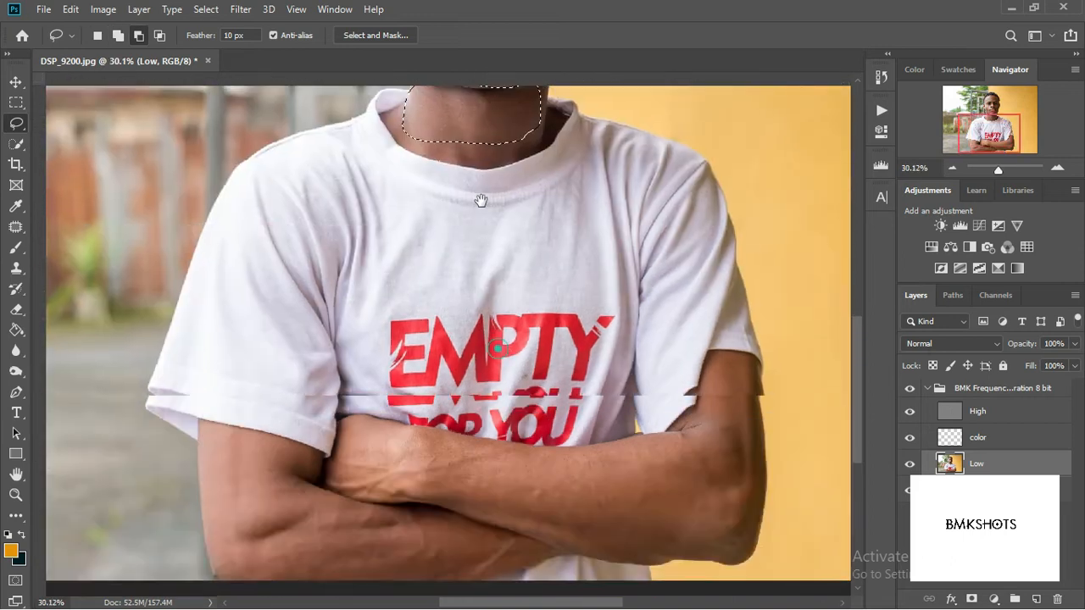
pyautogui.moveTo(497, 348); pyautogui.dragTo(480, 200)
pyautogui.scroll(2, 325, 351)
pyautogui.moveTo(228, 293)
pyautogui.mouseDown()
pyautogui.moveTo(155, 292)
pyautogui.moveTo(184, 459)
pyautogui.moveTo(256, 479)
pyautogui.moveTo(365, 474)
pyautogui.moveTo(472, 453)
pyautogui.moveTo(571, 407)
pyautogui.moveTo(304, 348)
pyautogui.moveTo(289, 297)
pyautogui.mouseUp()
pyautogui.moveTo(436, 272)
pyautogui.mouseDown()
pyautogui.moveTo(363, 271)
pyautogui.moveTo(334, 290)
pyautogui.moveTo(362, 344)
pyautogui.moveTo(520, 376)
pyautogui.moveTo(669, 427)
pyautogui.moveTo(720, 426)
pyautogui.moveTo(789, 410)
pyautogui.moveTo(815, 364)
pyautogui.moveTo(807, 239)
pyautogui.moveTo(762, 254)
pyautogui.mouseUp()
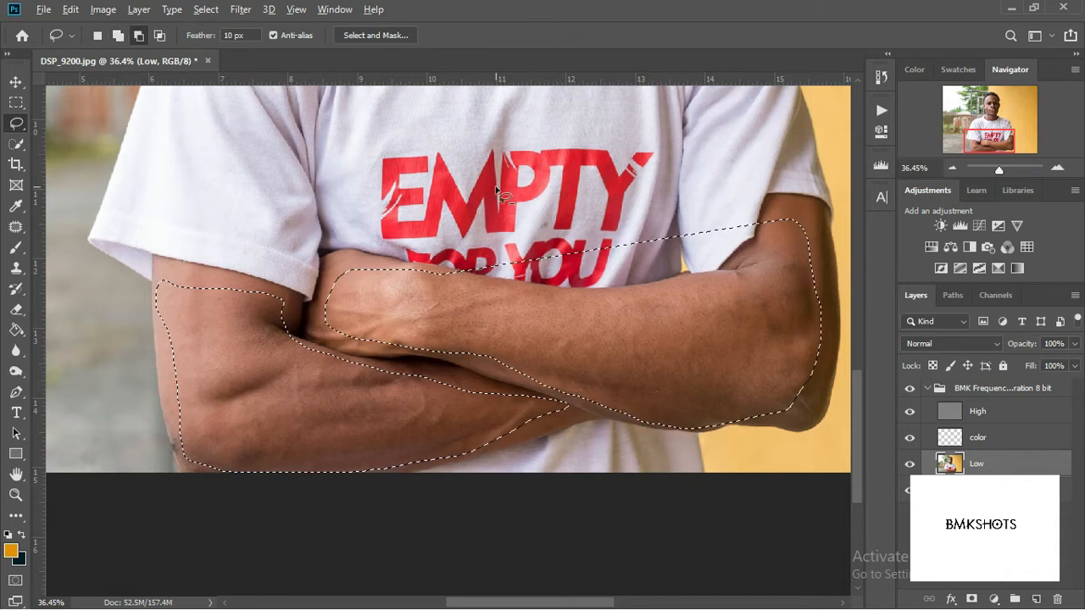
# Subtract the T-shirt area above the upper forearm from the selection.
pyautogui.press('shift')
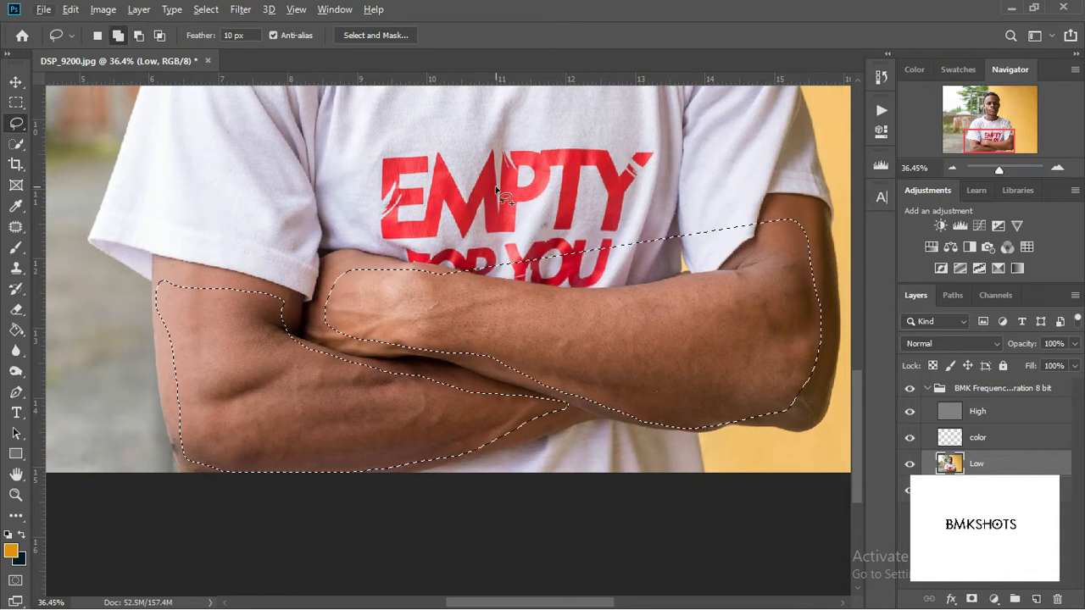
pyautogui.press('alt')
pyautogui.moveTo(453, 197)
pyautogui.mouseDown()
pyautogui.moveTo(482, 284)
pyautogui.moveTo(643, 295)
pyautogui.moveTo(735, 286)
pyautogui.moveTo(773, 231)
pyautogui.moveTo(772, 184)
pyautogui.mouseUp()
pyautogui.press('shift')
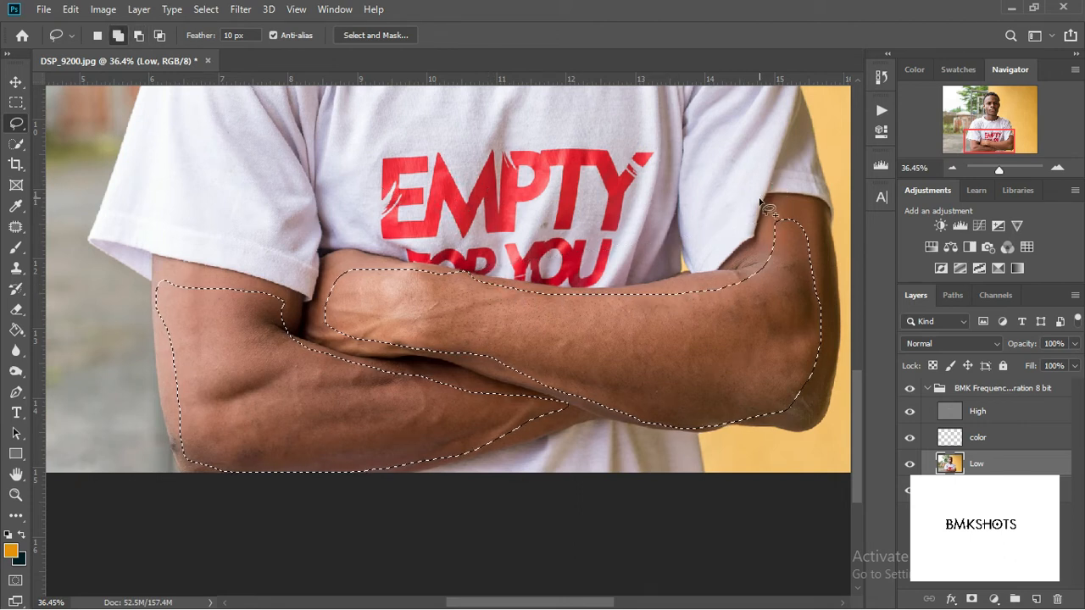
# Extend the selection to the outer edge of the elbow and upper arm beside the yellow wall.
pyautogui.rightClick(16, 123)
pyautogui.click(92, 125)
pyautogui.moveTo(788, 216)
pyautogui.mouseDown()
pyautogui.moveTo(763, 253)
pyautogui.moveTo(759, 312)
pyautogui.moveTo(820, 248)
pyautogui.moveTo(825, 227)
pyautogui.moveTo(823, 336)
pyautogui.mouseUp()
pyautogui.moveTo(749, 421); pyautogui.dragTo(746, 418)
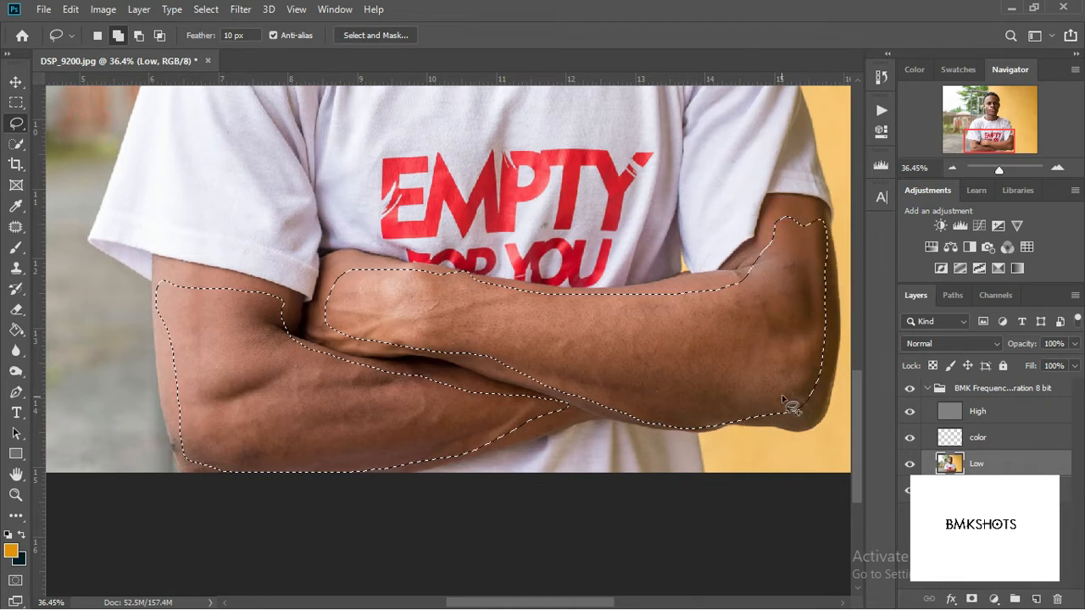
pyautogui.moveTo(790, 218)
pyautogui.mouseDown()
pyautogui.moveTo(795, 252)
pyautogui.moveTo(818, 222)
pyautogui.mouseUp()
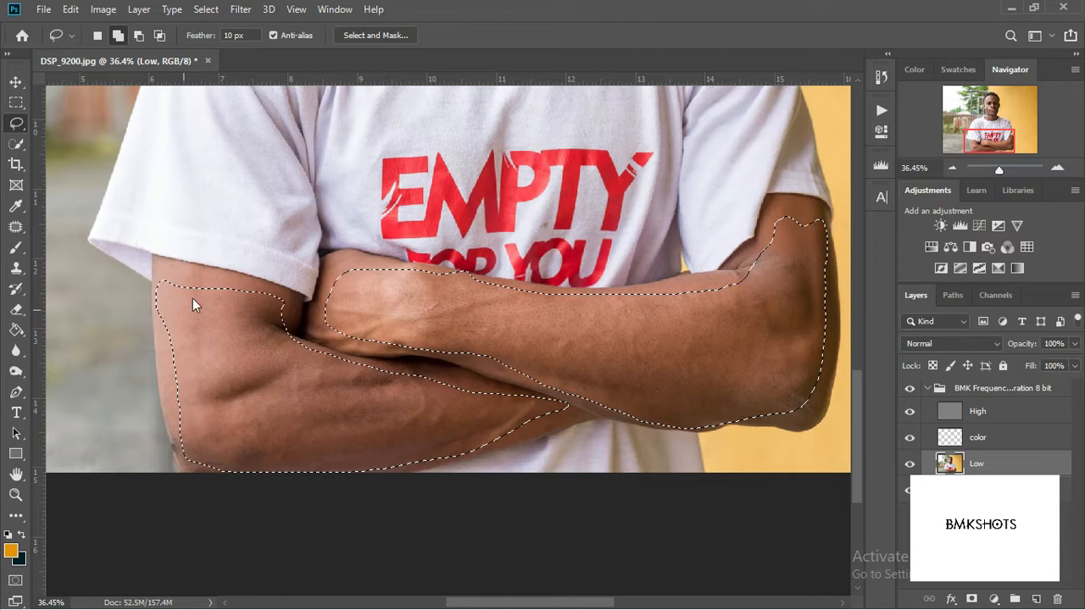
# Extend the selection on the other upper arm toward the sleeve and fill the gap inside it.
pyautogui.press('alt')
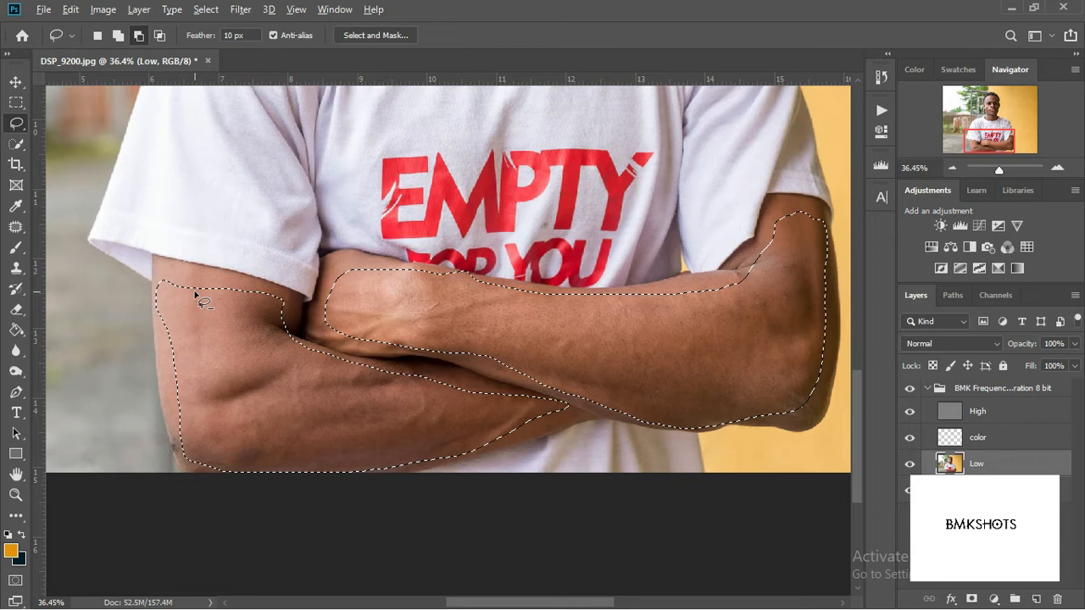
pyautogui.moveTo(237, 360)
pyautogui.mouseDown()
pyautogui.moveTo(284, 352)
pyautogui.moveTo(279, 289)
pyautogui.moveTo(182, 291)
pyautogui.moveTo(177, 277)
pyautogui.mouseUp()
pyautogui.moveTo(240, 292)
pyautogui.mouseDown()
pyautogui.moveTo(287, 340)
pyautogui.moveTo(279, 381)
pyautogui.mouseUp()
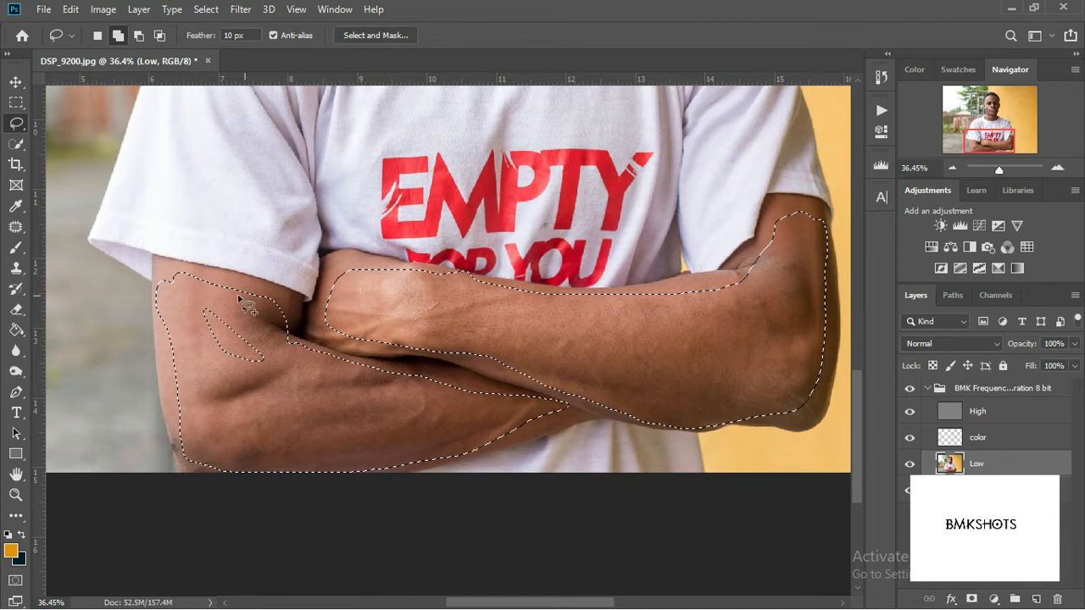
pyautogui.moveTo(225, 296)
pyautogui.mouseDown()
pyautogui.moveTo(259, 351)
pyautogui.moveTo(217, 333)
pyautogui.mouseUp()
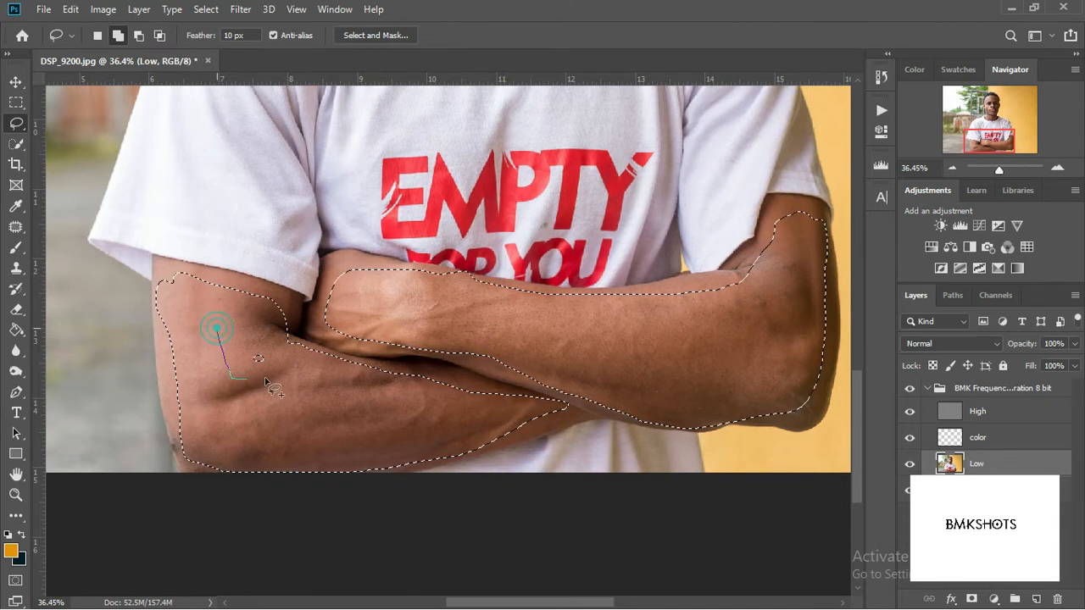
# Refine the face selection by adding the skin directly above and below the lips and beside the eye.
pyautogui.scroll(-4, 460, 297)
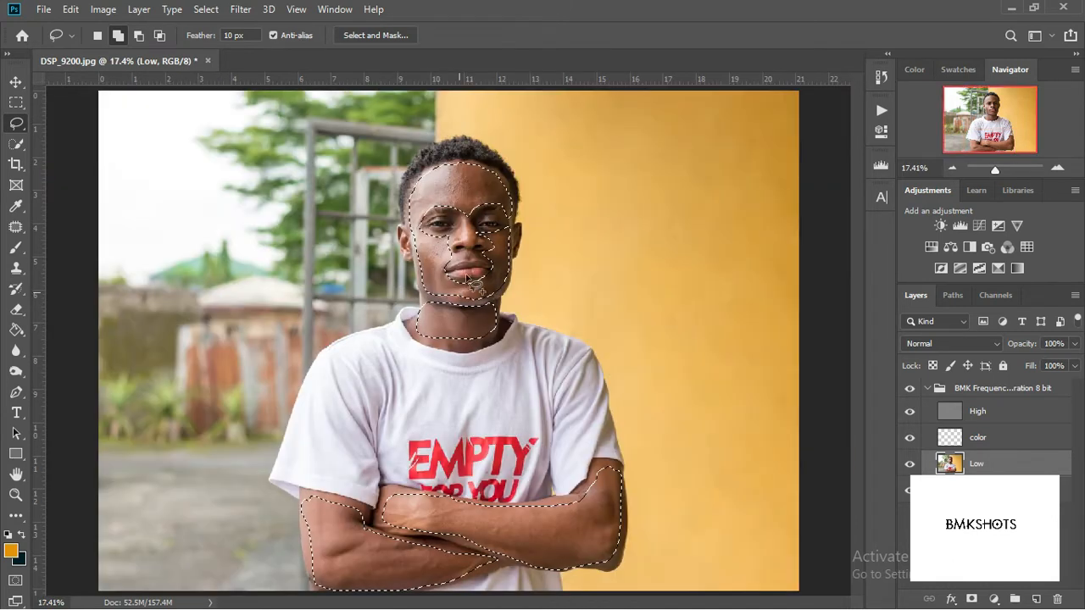
pyautogui.scroll(5, 461, 296)
pyautogui.scroll(4, 519, 339)
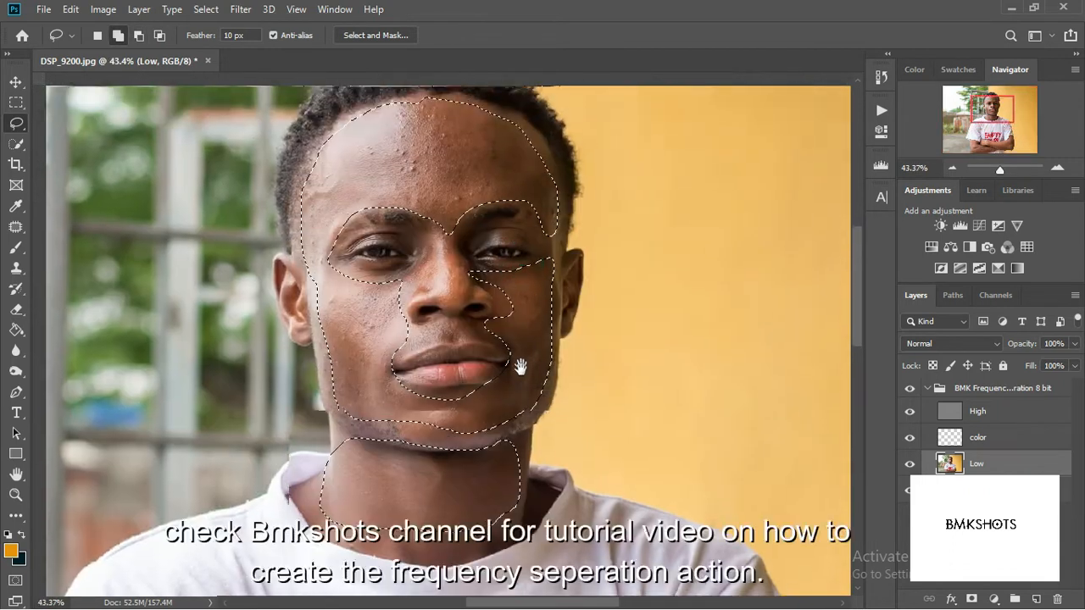
pyautogui.hotkey('ctrl', 'r')
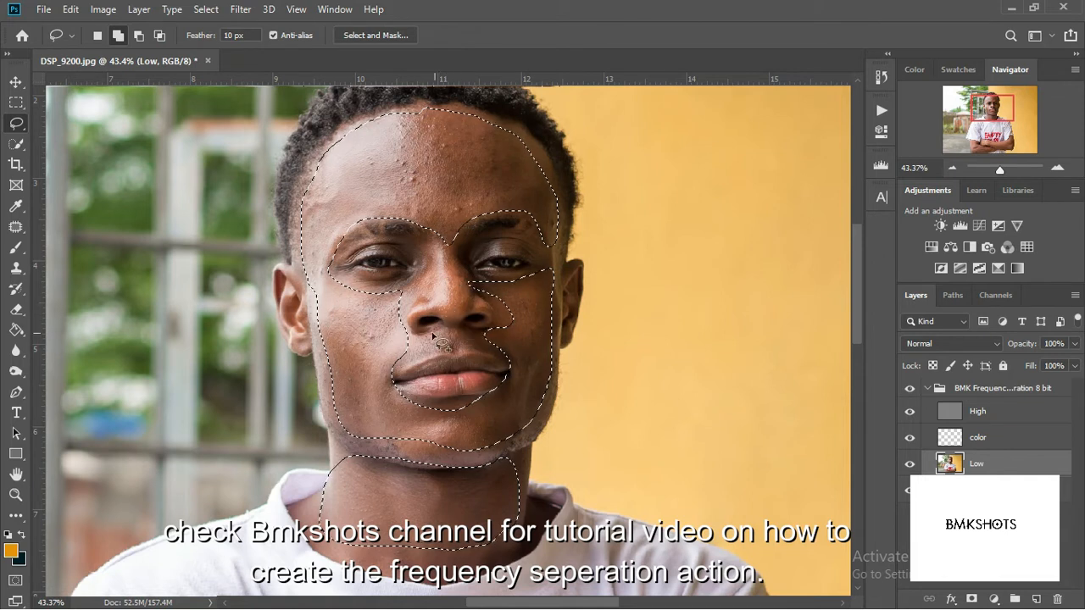
pyautogui.moveTo(422, 360); pyautogui.dragTo(405, 336)
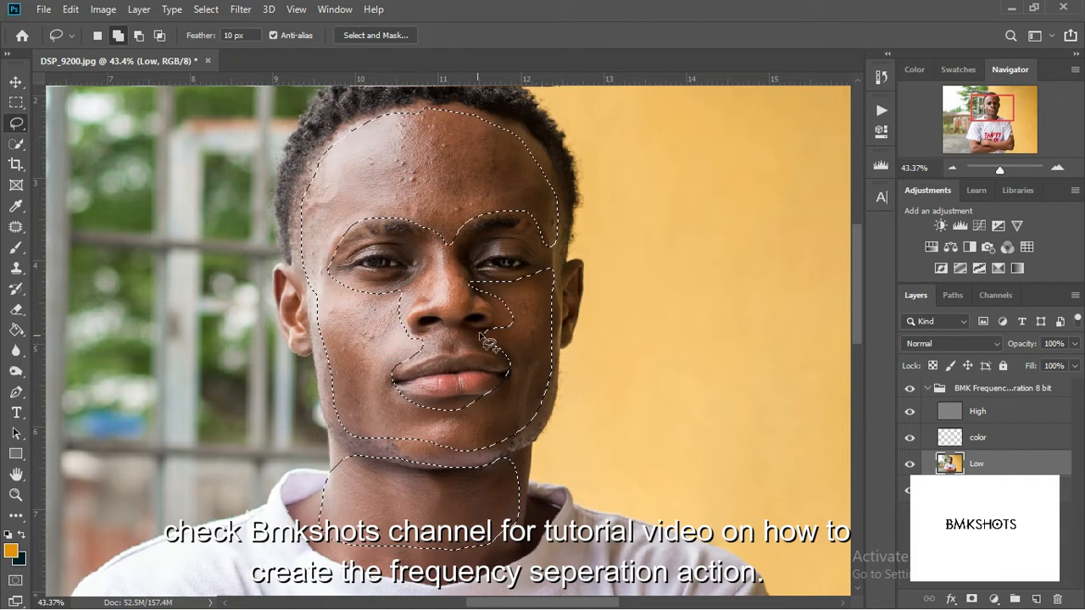
pyautogui.moveTo(478, 409); pyautogui.dragTo(444, 417)
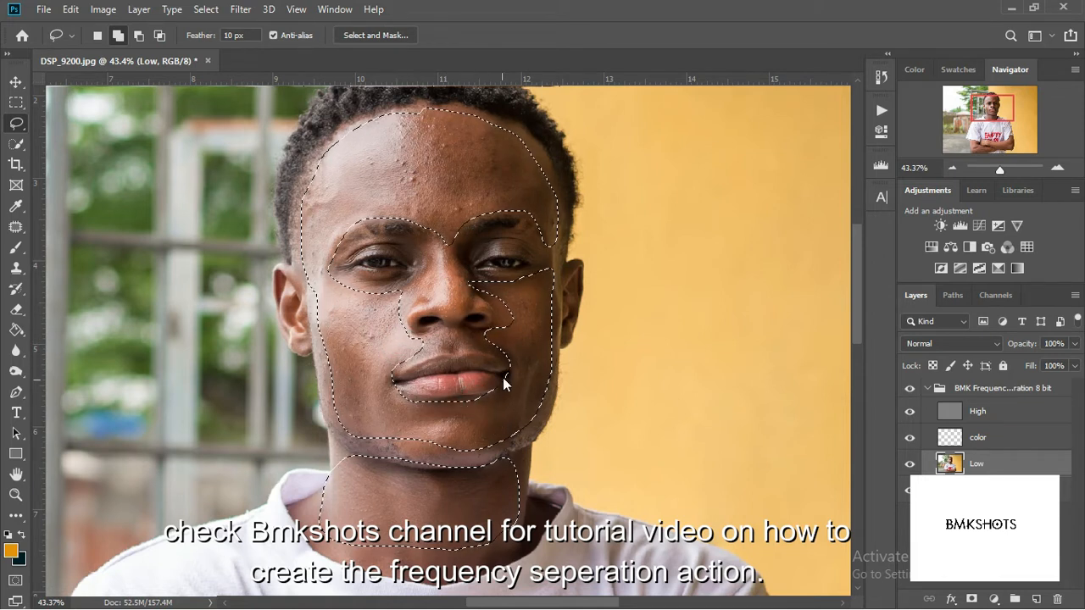
pyautogui.moveTo(507, 381)
pyautogui.mouseDown()
pyautogui.moveTo(470, 398)
pyautogui.moveTo(430, 380)
pyautogui.mouseUp()
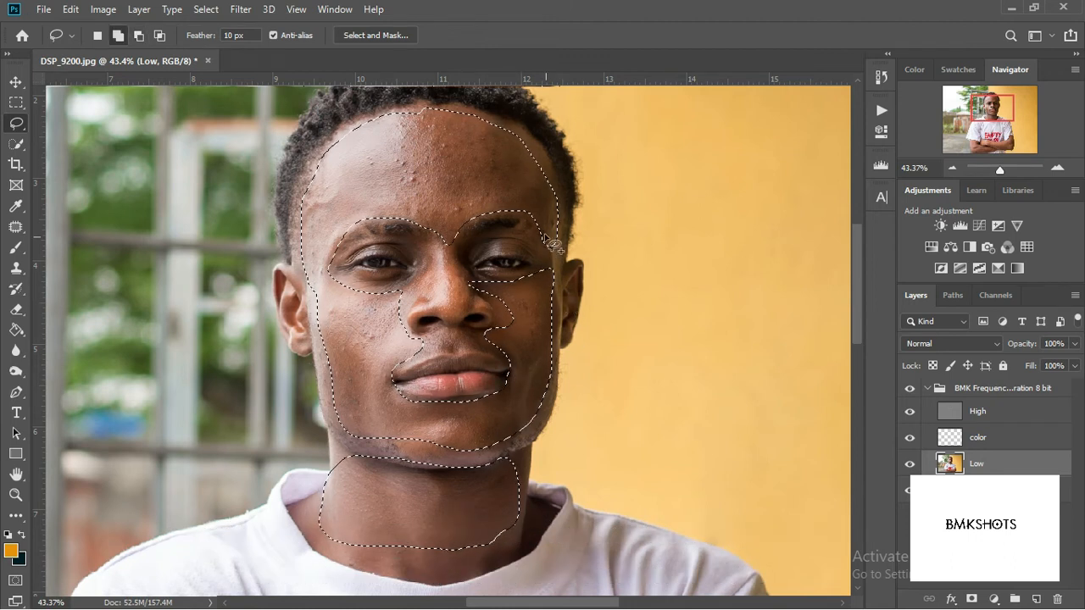
# Apply a Gaussian Blur with an 8-pixel radius to the selected skin on the Low layer, and deselect.
pyautogui.click(244, 10)
pyautogui.moveTo(428, 190)
pyautogui.click(468, 249)
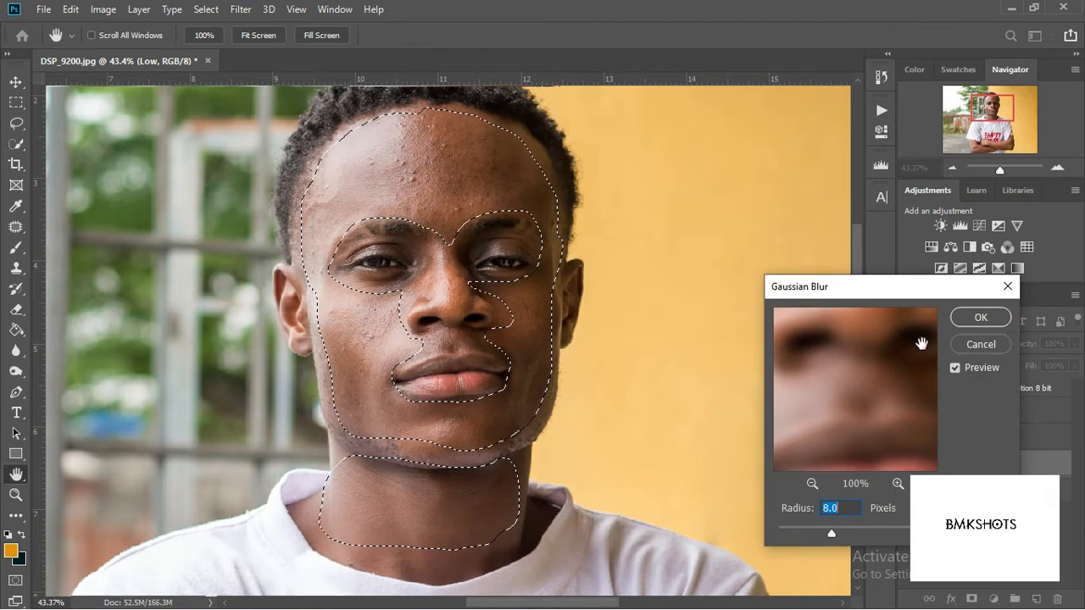
pyautogui.write('7')
pyautogui.write('9')
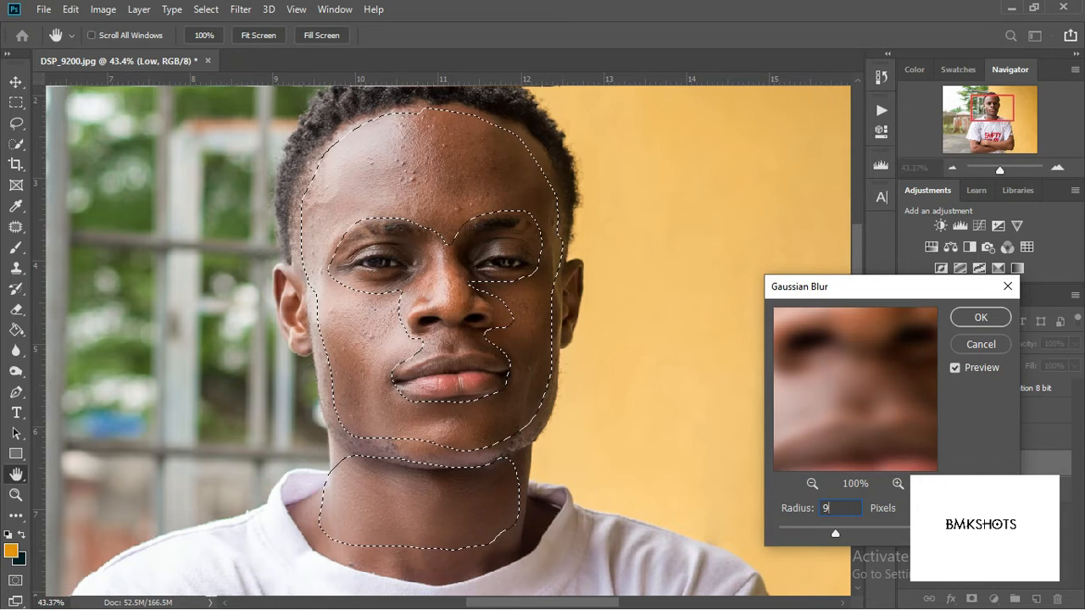
pyautogui.write('0')
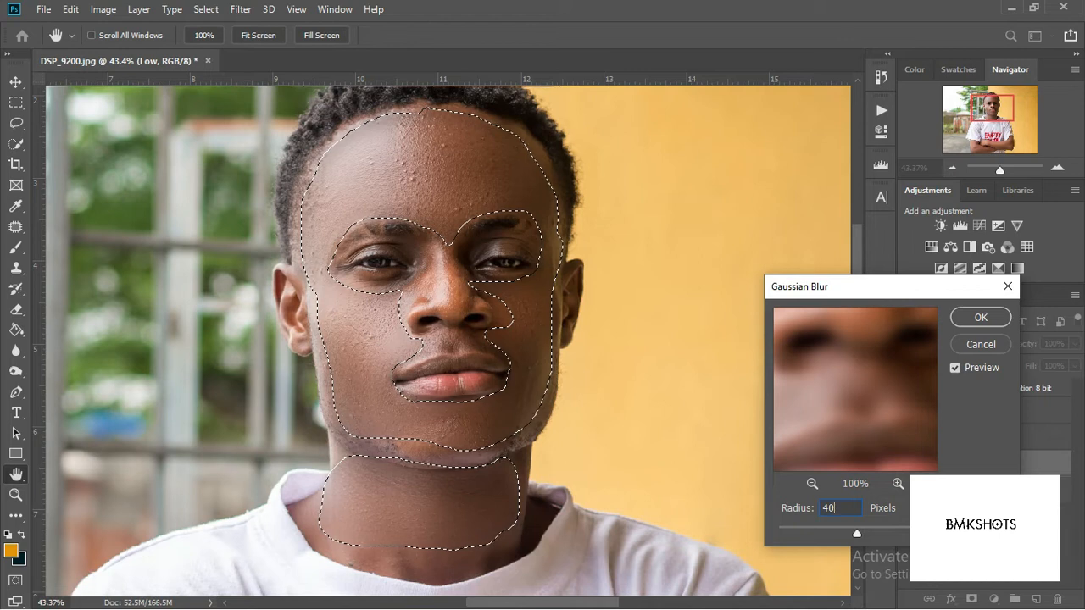
pyautogui.press('BackSpace')
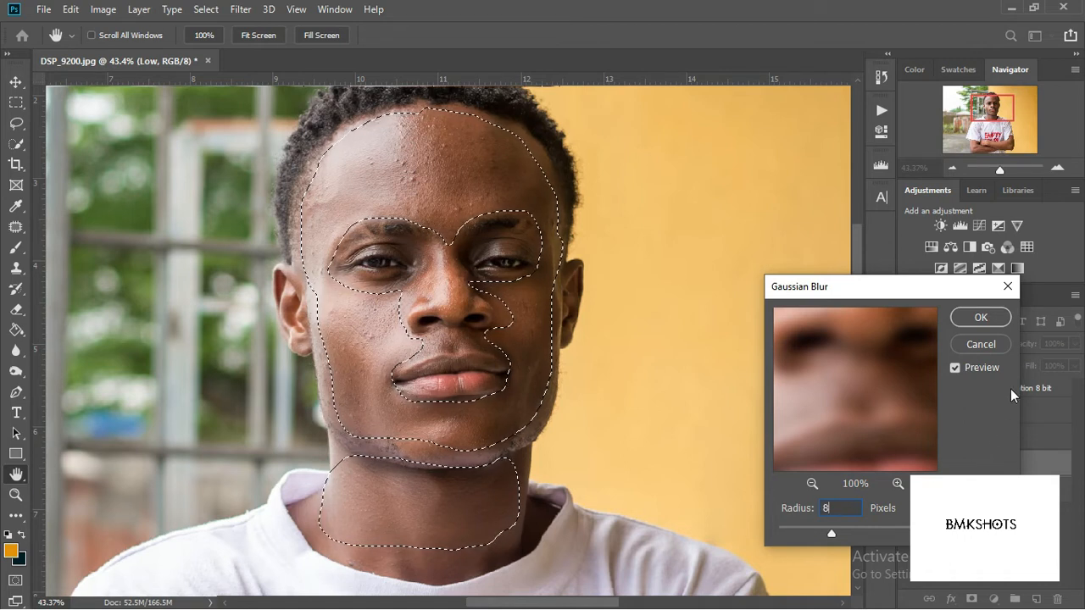
pyautogui.press('Return')
pyautogui.hotkey('ctrl', 'd')
# Activate the High layer, choose the Clone Stamp tool and try to clone on the forehead above the eyebrow.
pyautogui.click(1000, 413)
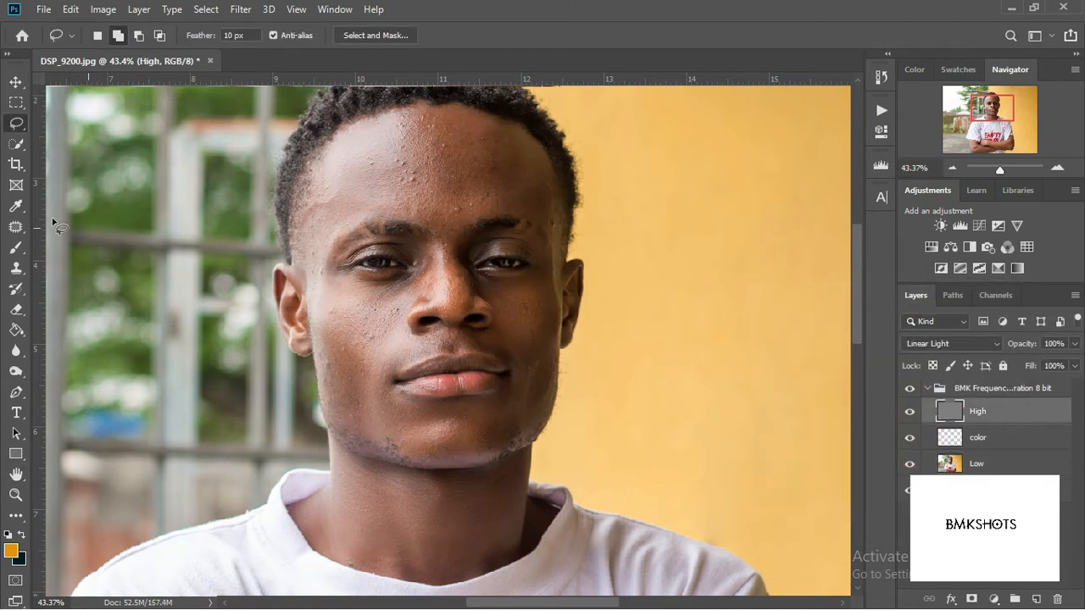
pyautogui.click(16, 267)
pyautogui.scroll(5, 318, 193)
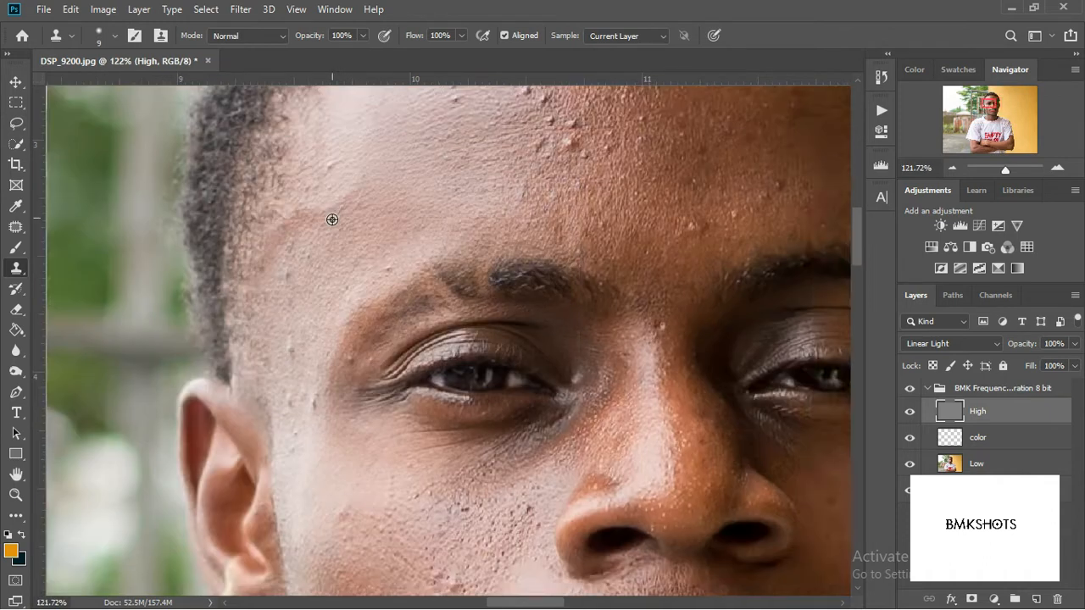
pyautogui.rightClick(8, 273)
pyautogui.click(39, 266)
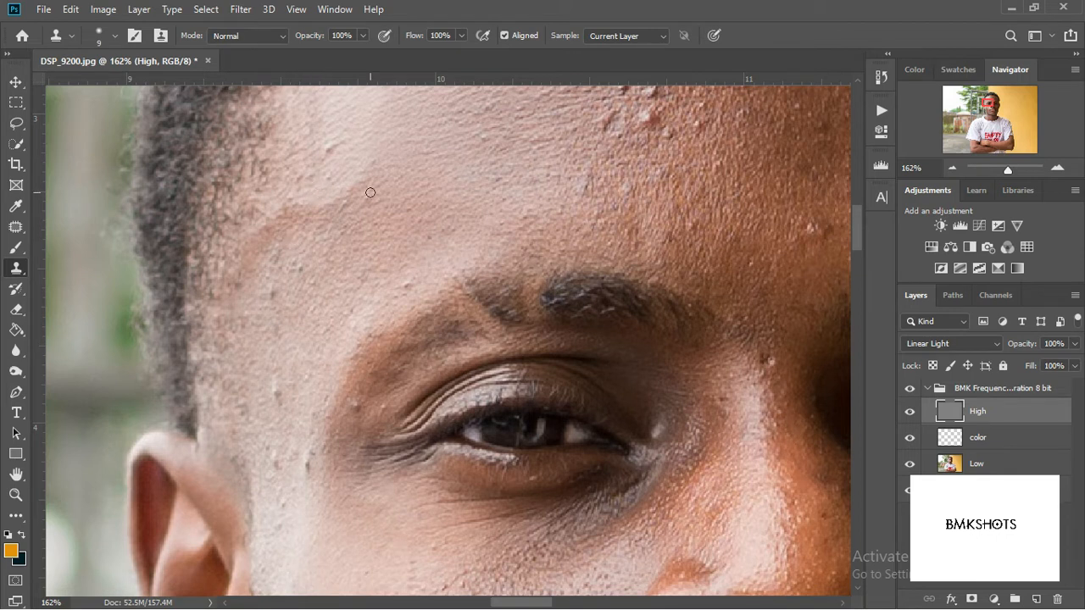
pyautogui.click(398, 184)
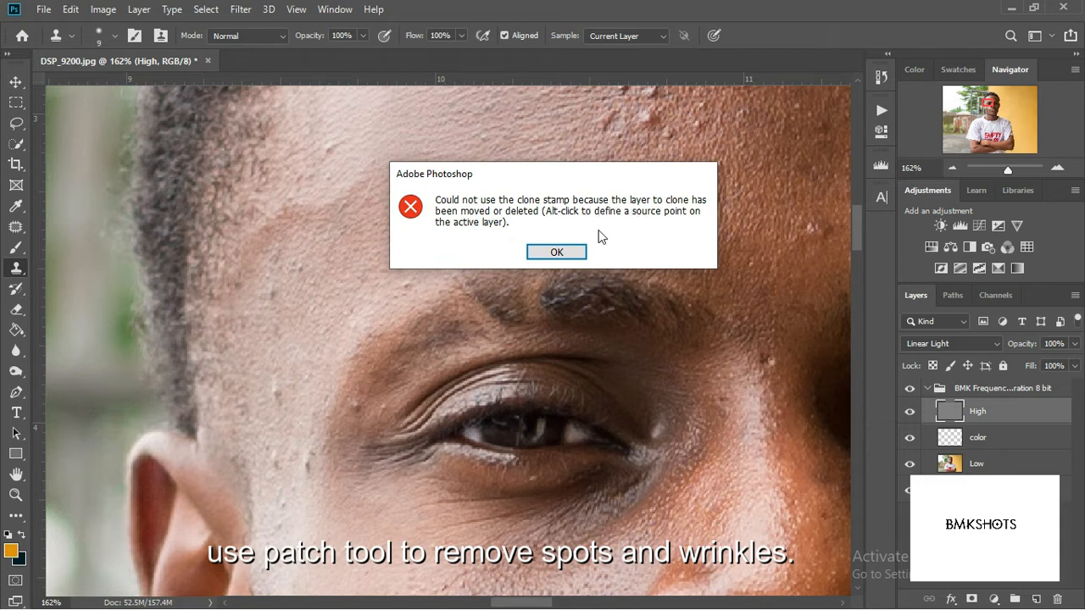
pyautogui.click(559, 251)
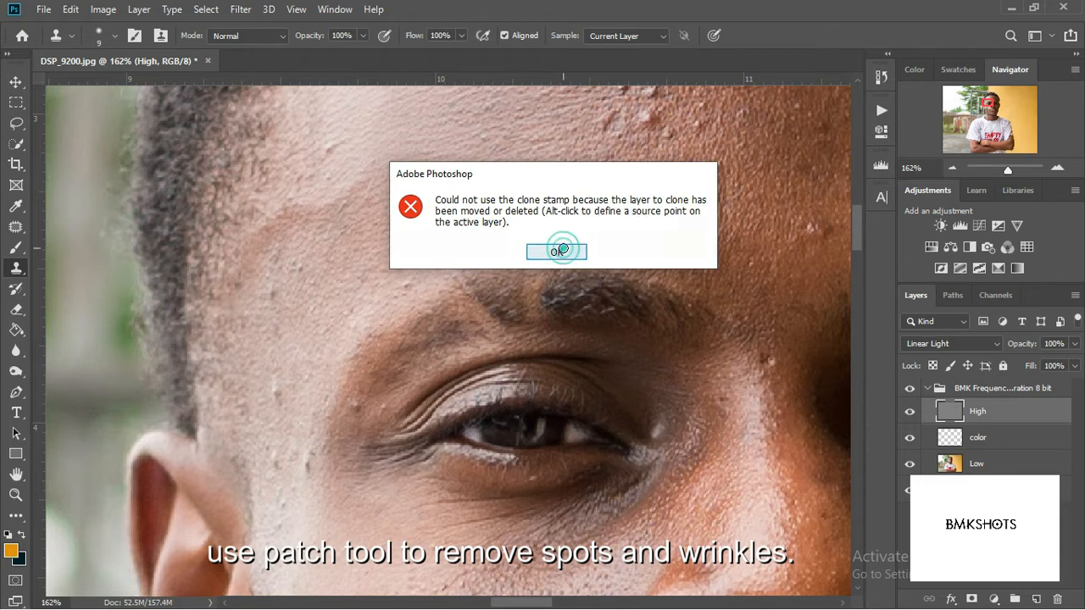
# Sample clean forehead skin and clone it over the bumps near the hairline and on the upper forehead.
pyautogui.moveTo(470, 221); pyautogui.dragTo(511, 330)
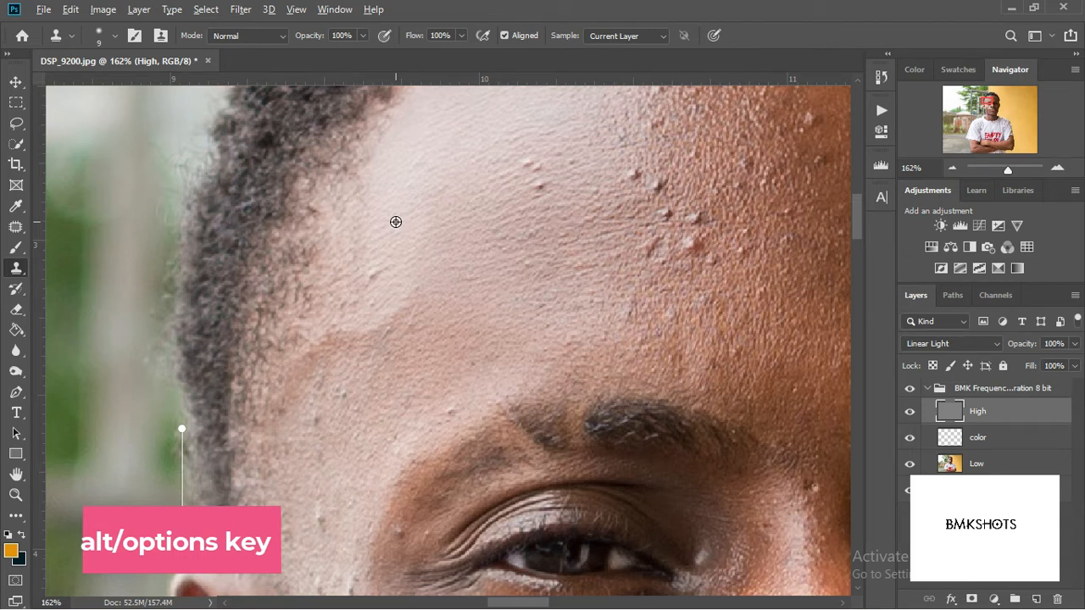
pyautogui.moveTo(381, 266)
pyautogui.mouseDown()
pyautogui.moveTo(364, 291)
pyautogui.moveTo(395, 260)
pyautogui.mouseUp()
pyautogui.click(366, 290)
pyautogui.click(356, 303)
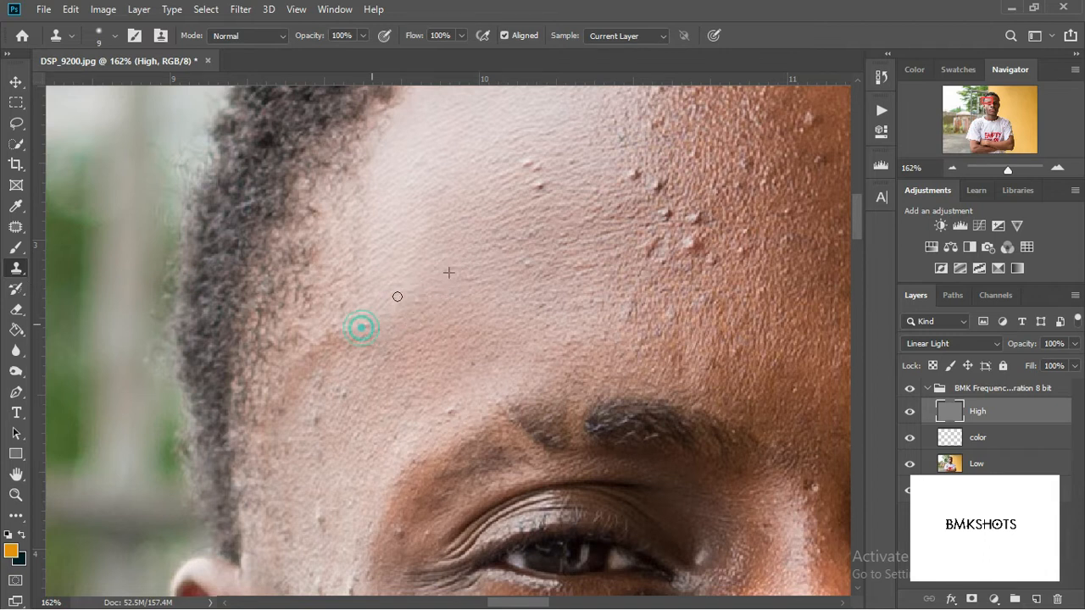
pyautogui.click(534, 150)
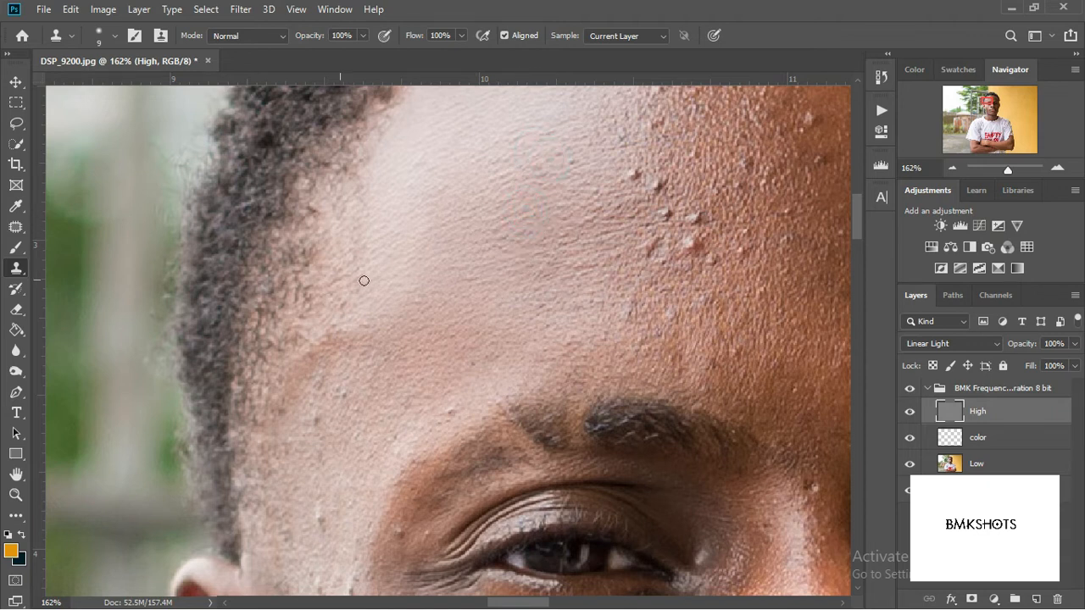
pyautogui.moveTo(419, 164); pyautogui.dragTo(409, 210)
# Enlarge the clone brush to 15 pixels and clone away the bumps between the eyebrow's outer end and the hairline.
pyautogui.moveTo(443, 291); pyautogui.dragTo(476, 149)
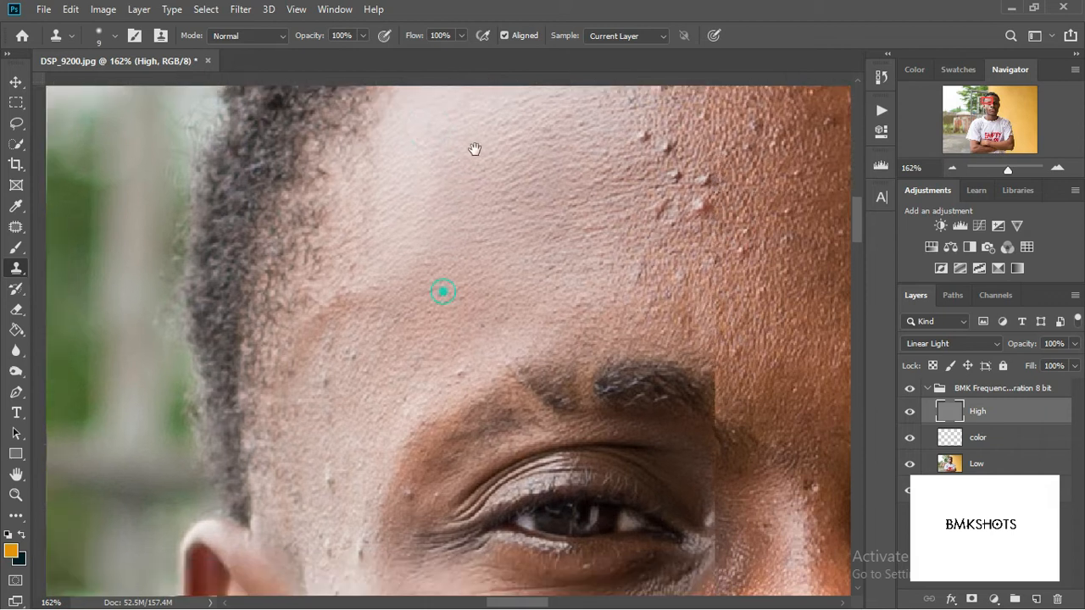
pyautogui.click(384, 173)
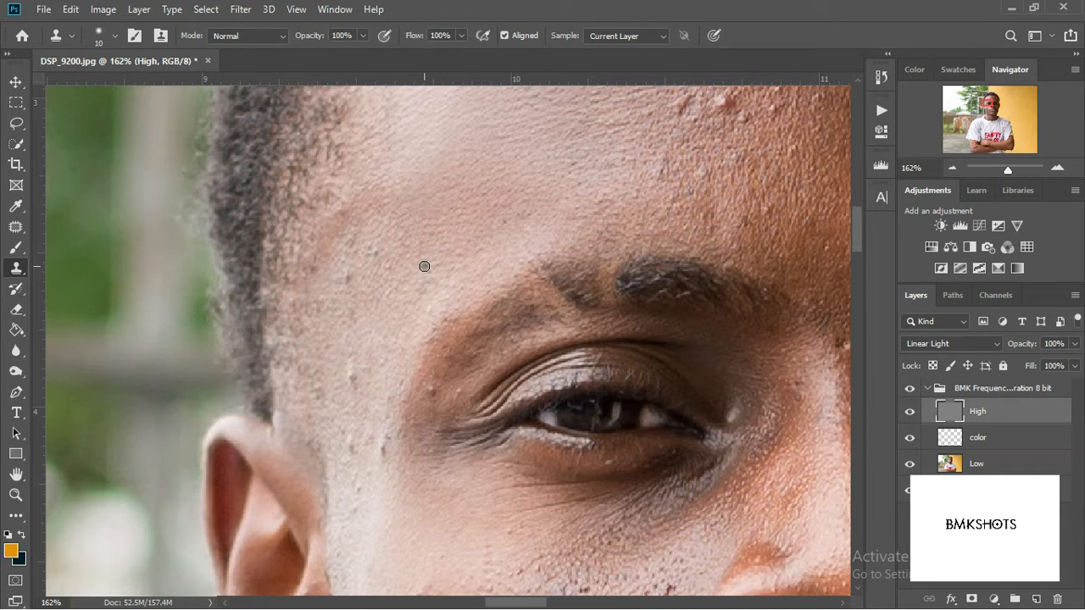
pyautogui.moveTo(433, 283); pyautogui.dragTo(406, 292)
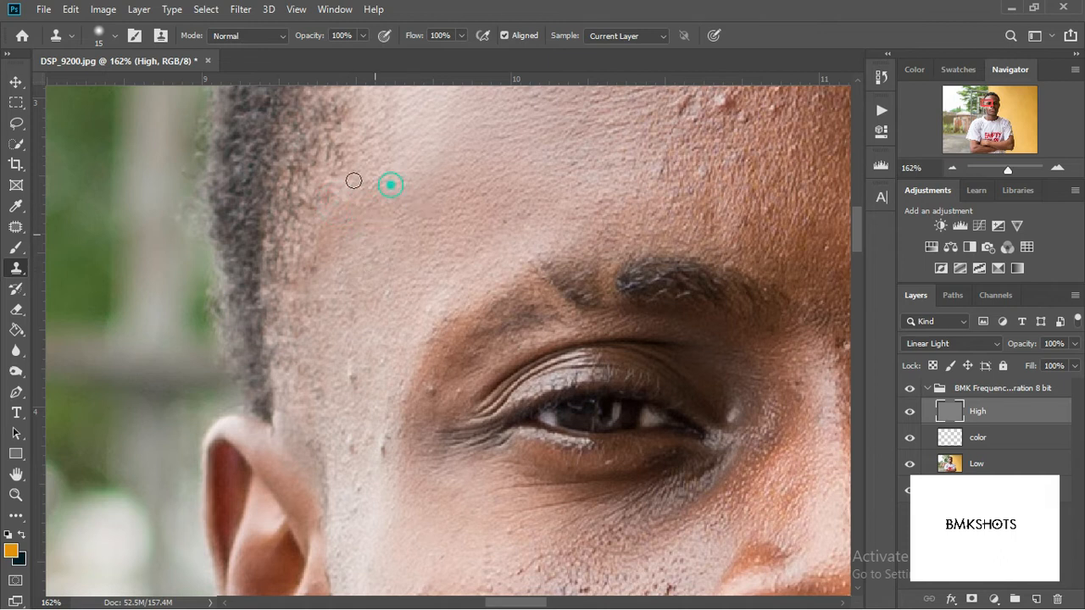
pyautogui.moveTo(359, 253); pyautogui.dragTo(342, 256)
# Clone smooth skin texture over the remaining roughness at the side of the forehead along the hairline.
pyautogui.scroll(-6, 413, 239)
pyautogui.scroll(6, 429, 194)
pyautogui.moveTo(401, 227); pyautogui.dragTo(371, 229)
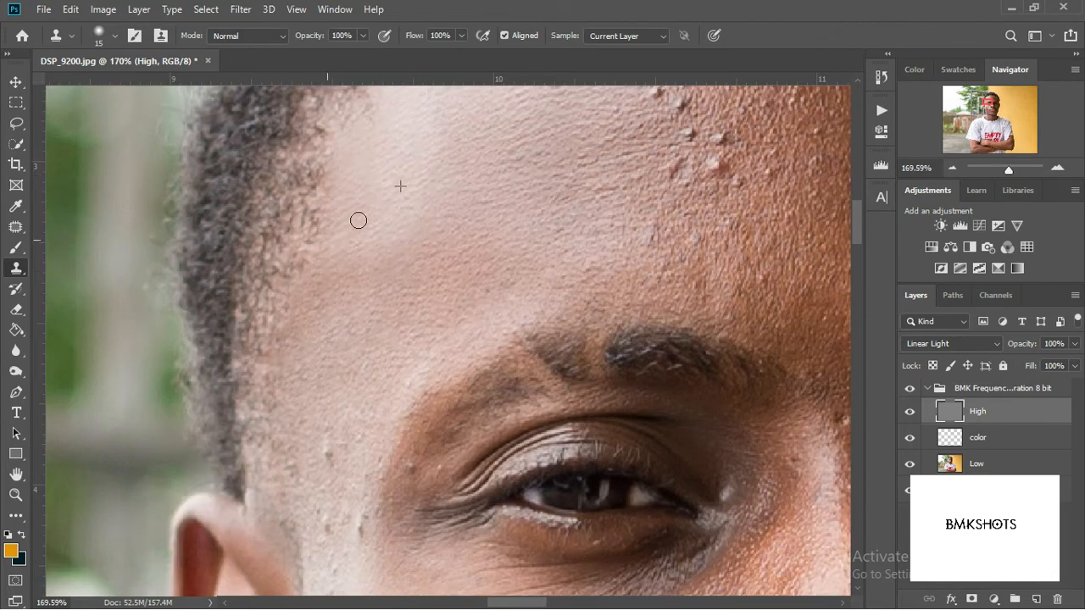
pyautogui.keyDown('alt'); pyautogui.click(452, 235); pyautogui.keyUp('alt')
pyautogui.moveTo(419, 196); pyautogui.dragTo(390, 211)
# Clone away the small spots on the skin just above the outer corner of the eye.
pyautogui.moveTo(359, 360); pyautogui.dragTo(370, 172)
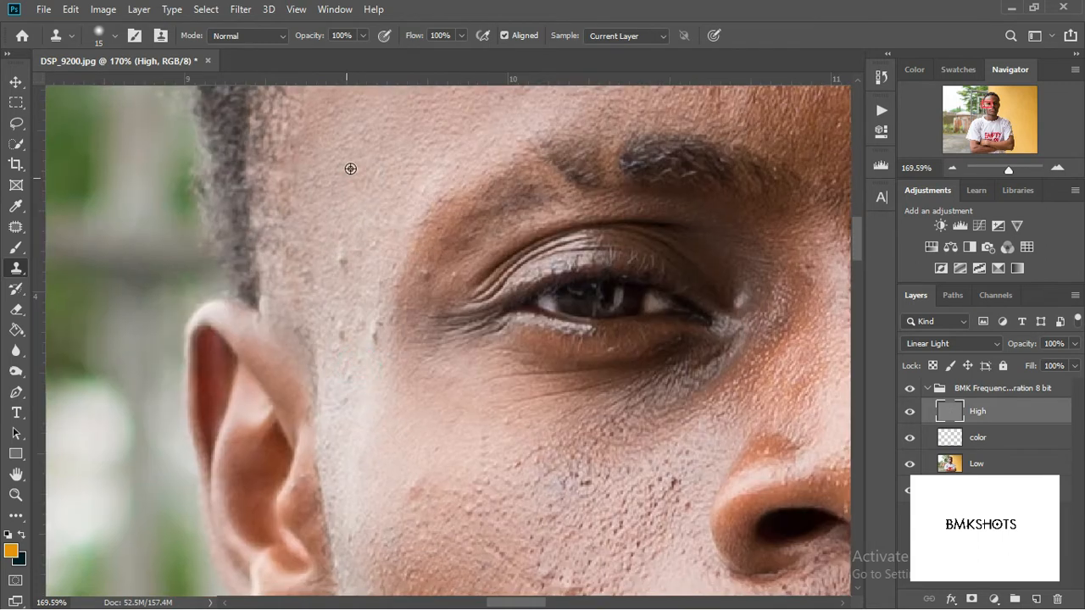
pyautogui.moveTo(375, 231); pyautogui.dragTo(418, 175)
pyautogui.keyDown('alt'); pyautogui.scroll(3, 444, 249); pyautogui.keyUp('alt')
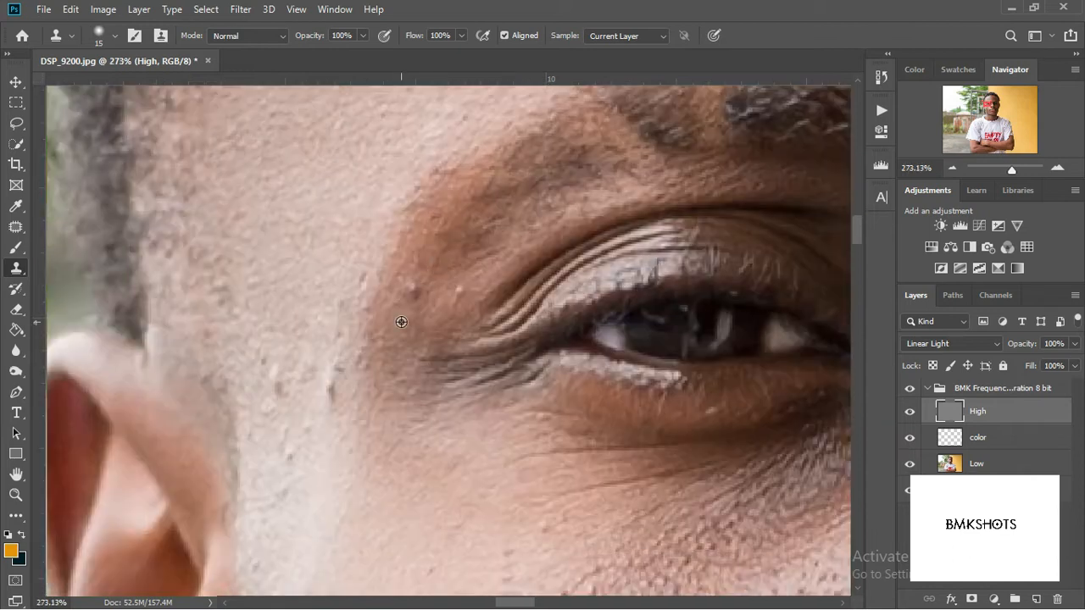
pyautogui.click(456, 293)
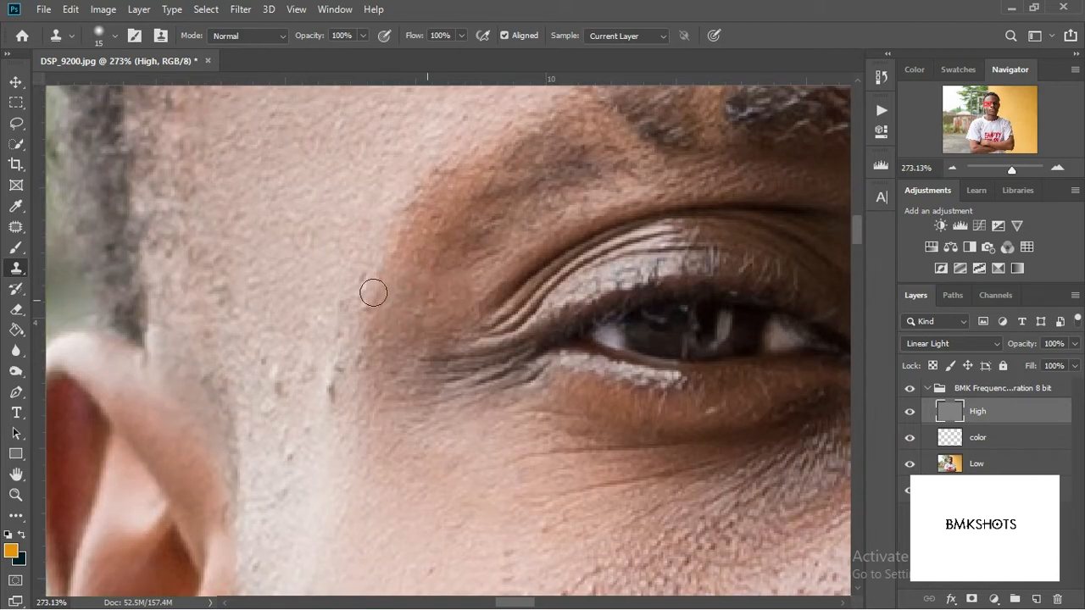
# Clone clean skin over the raised bumps on the temple between the eye and the ear.
pyautogui.click(334, 266)
pyautogui.click(330, 236)
pyautogui.moveTo(254, 260)
pyautogui.mouseDown()
pyautogui.moveTo(232, 279)
pyautogui.moveTo(248, 340)
pyautogui.mouseUp()
pyautogui.moveTo(268, 246)
pyautogui.mouseDown()
pyautogui.moveTo(258, 346)
pyautogui.moveTo(256, 330)
pyautogui.moveTo(283, 383)
pyautogui.mouseUp()
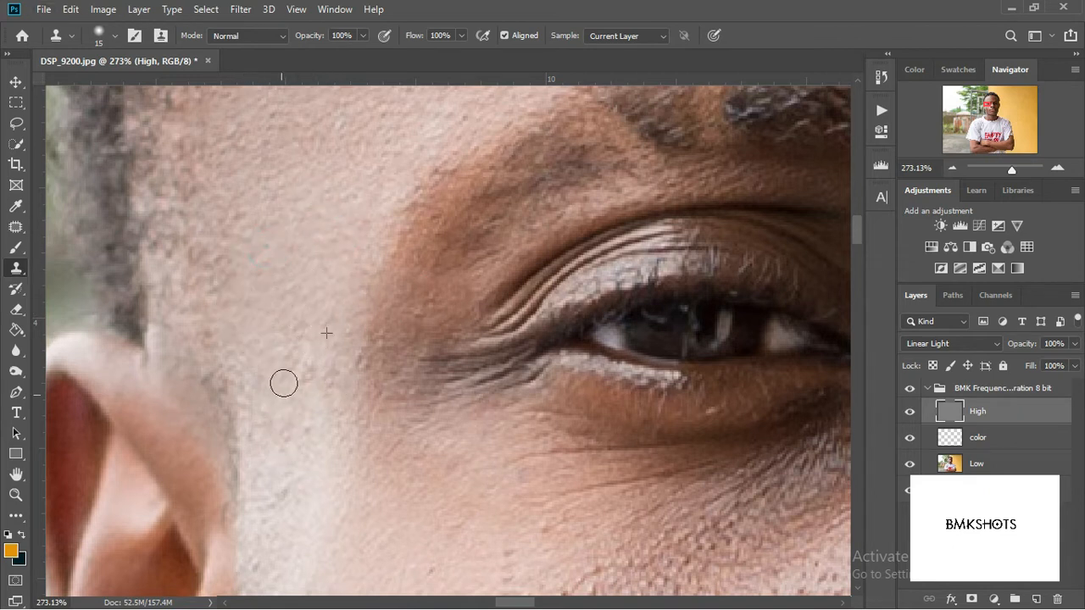
# Sample nearby temple skin and clean the remaining rough texture just in front of the upper ear.
pyautogui.moveTo(290, 300)
pyautogui.mouseDown()
pyautogui.moveTo(376, 201)
pyautogui.moveTo(418, 228)
pyautogui.moveTo(433, 308)
pyautogui.moveTo(416, 315)
pyautogui.mouseUp()
pyautogui.click(368, 205)
pyautogui.moveTo(413, 235)
pyautogui.mouseDown()
pyautogui.moveTo(420, 273)
pyautogui.moveTo(430, 250)
pyautogui.moveTo(414, 324)
pyautogui.mouseUp()
pyautogui.keyDown('alt'); pyautogui.click(373, 228); pyautogui.keyUp('alt')
pyautogui.moveTo(327, 262)
pyautogui.mouseDown()
pyautogui.moveTo(304, 301)
pyautogui.moveTo(300, 264)
pyautogui.mouseUp()
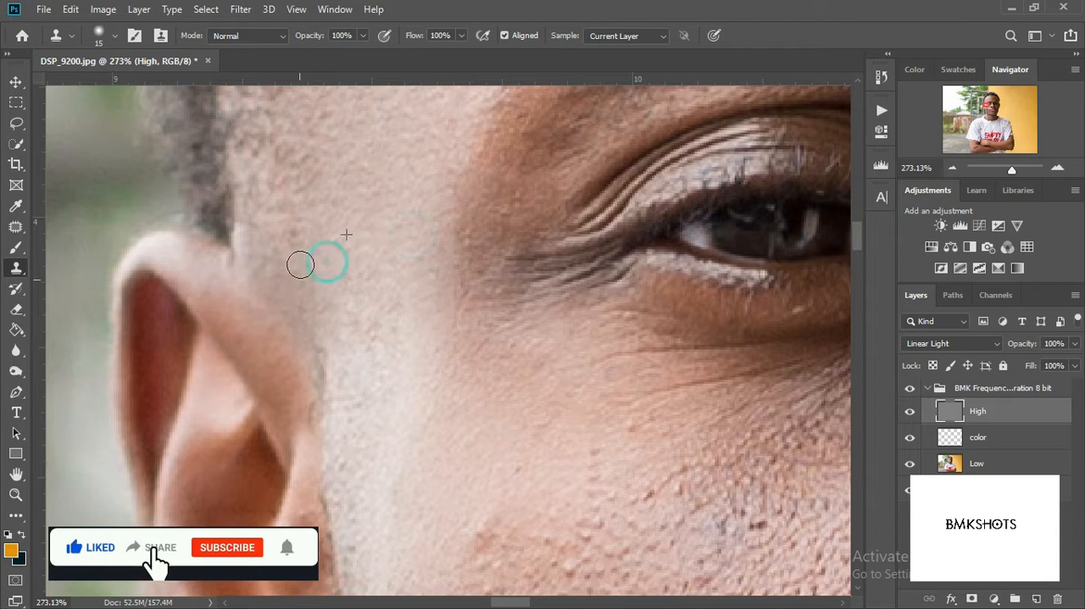
# Sample clean skin on the outer cheek and clone it over the bumps and patchy texture running down beside the ear.
pyautogui.moveTo(467, 390); pyautogui.dragTo(267, 127)
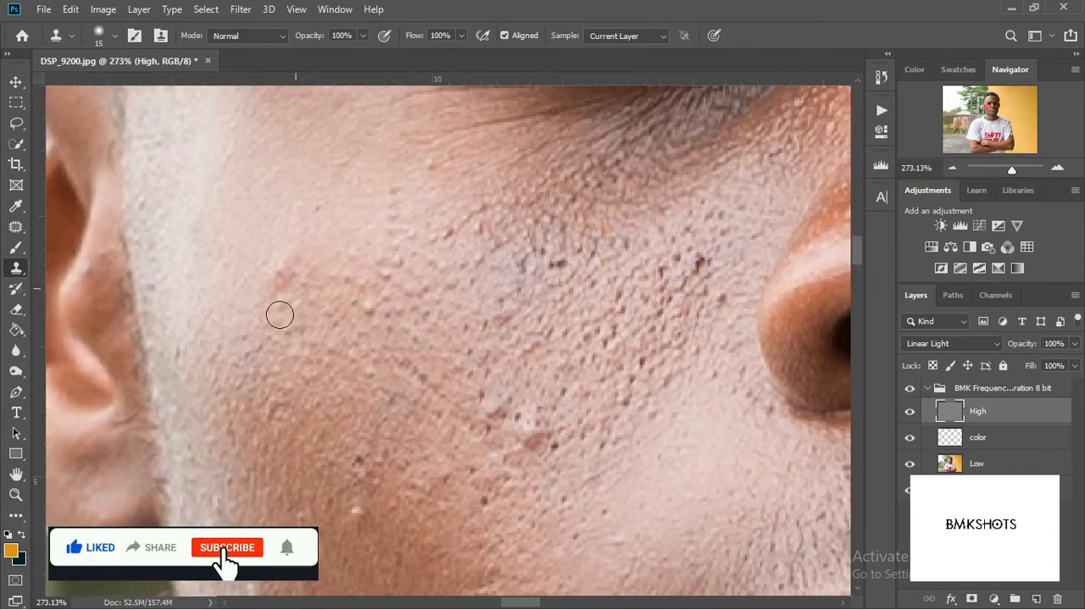
pyautogui.keyDown('alt'); pyautogui.click(244, 272); pyautogui.keyUp('alt')
pyautogui.moveTo(288, 277)
pyautogui.mouseDown()
pyautogui.moveTo(300, 320)
pyautogui.moveTo(276, 334)
pyautogui.mouseUp()
pyautogui.click(322, 459)
pyautogui.click(284, 455)
pyautogui.click(271, 395)
pyautogui.click(258, 369)
pyautogui.moveTo(275, 353); pyautogui.dragTo(263, 318)
# Reduce the clone brush to 10 pixels and clone over the dark pores on the cheek beside the nostril.
pyautogui.scroll(-7, 569, 435)
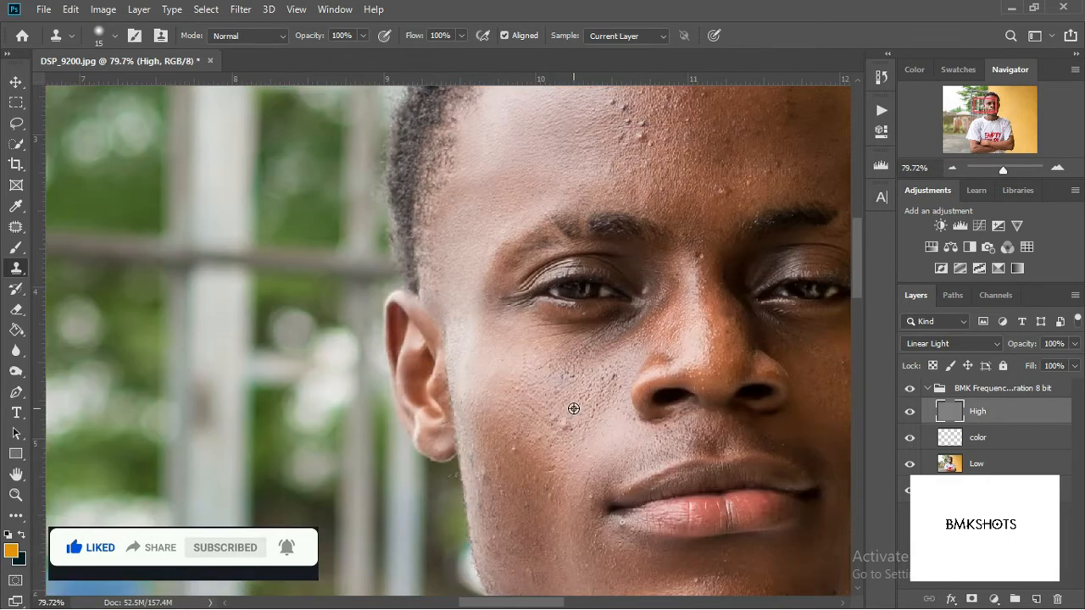
pyautogui.moveTo(591, 395)
pyautogui.mouseDown()
pyautogui.moveTo(448, 484)
pyautogui.moveTo(463, 289)
pyautogui.mouseUp()
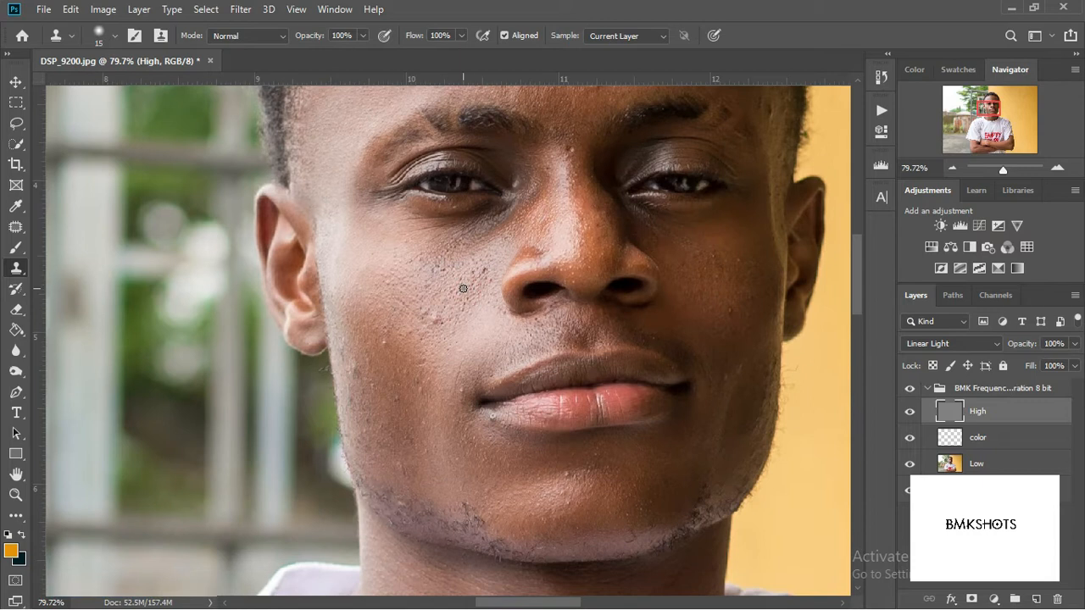
pyautogui.scroll(6, 493, 279)
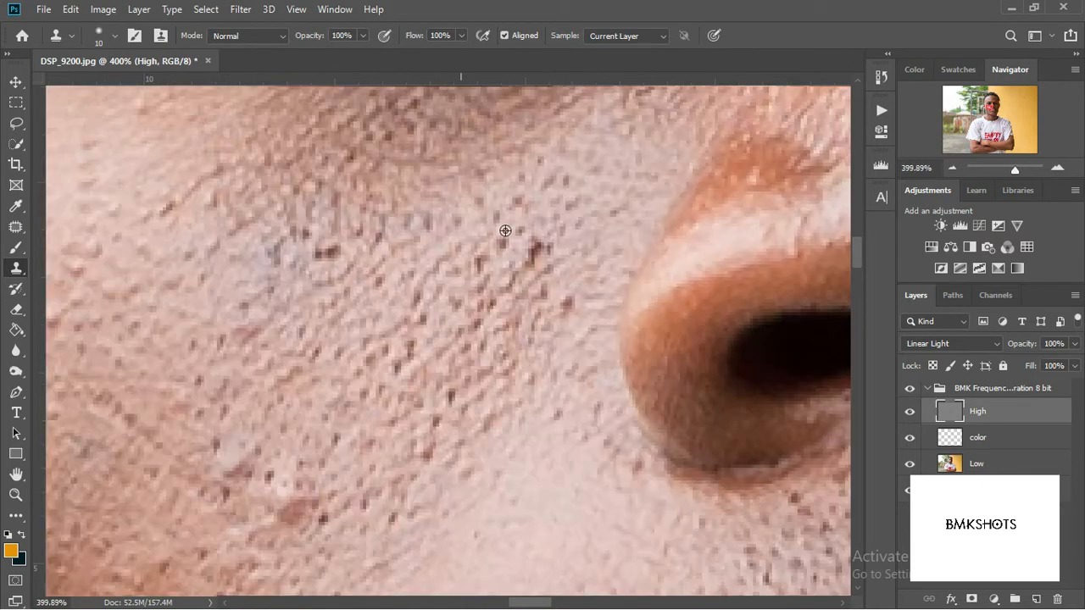
pyautogui.moveTo(535, 144)
pyautogui.mouseDown()
pyautogui.moveTo(565, 169)
pyautogui.moveTo(538, 216)
pyautogui.moveTo(564, 195)
pyautogui.moveTo(499, 268)
pyautogui.moveTo(468, 269)
pyautogui.moveTo(549, 277)
pyautogui.mouseUp()
pyautogui.moveTo(555, 233)
pyautogui.mouseDown()
pyautogui.moveTo(558, 327)
pyautogui.moveTo(504, 382)
pyautogui.moveTo(517, 412)
pyautogui.mouseUp()
# Clone smooth texture over the enlarged pores on the inner cheek below the nostril's level, toward the mouth.
pyautogui.moveTo(512, 521); pyautogui.dragTo(552, 299)
pyautogui.moveTo(470, 255); pyautogui.dragTo(444, 299)
pyautogui.moveTo(484, 189)
pyautogui.mouseDown()
pyautogui.moveTo(486, 263)
pyautogui.moveTo(504, 176)
pyautogui.moveTo(480, 193)
pyautogui.moveTo(516, 283)
pyautogui.mouseUp()
pyautogui.moveTo(529, 207); pyautogui.dragTo(486, 339)
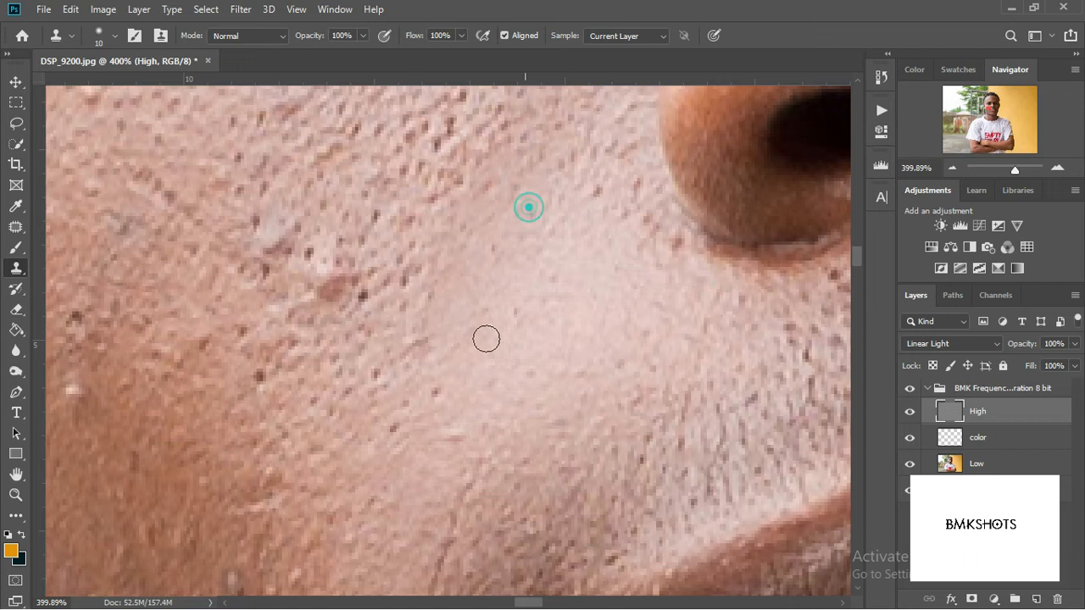
pyautogui.moveTo(446, 299); pyautogui.dragTo(468, 419)
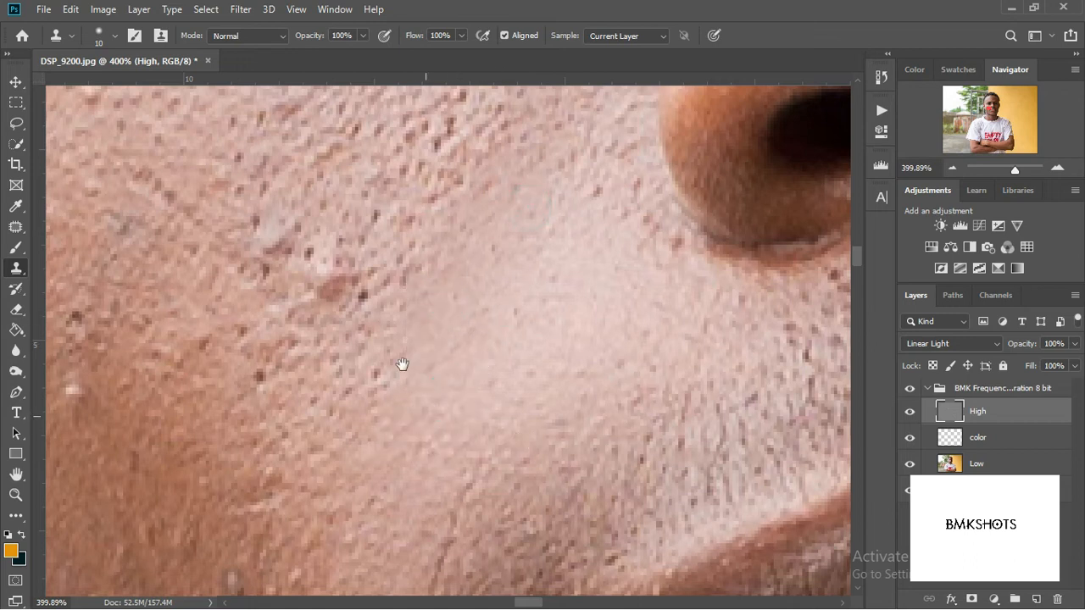
# Clone clean skin over the dark spots on the outer cheek level with the earlobe.
pyautogui.moveTo(401, 364); pyautogui.dragTo(593, 322)
pyautogui.moveTo(273, 346); pyautogui.dragTo(264, 266)
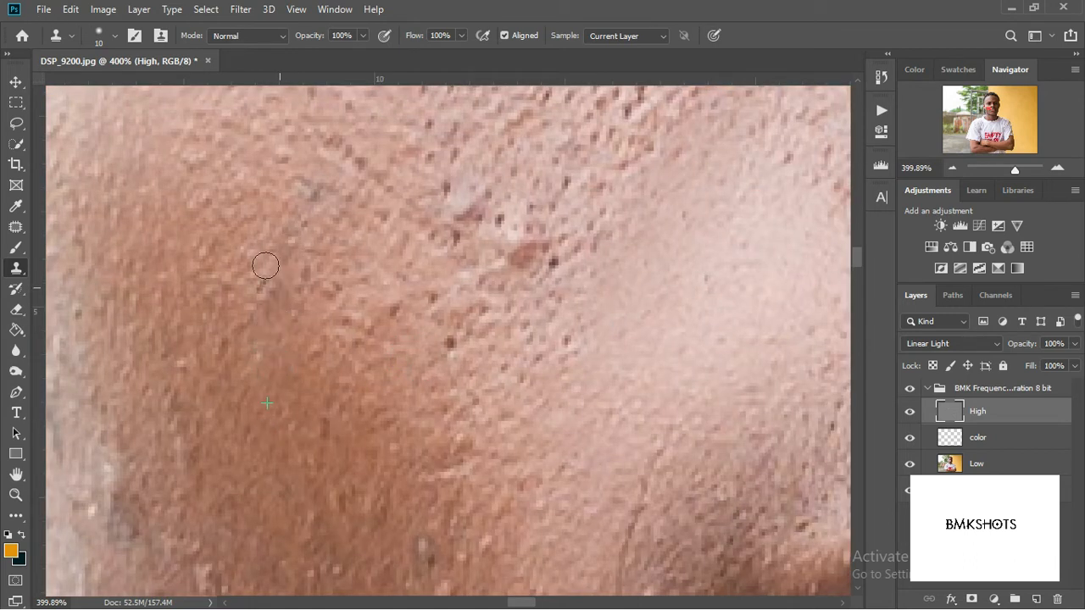
pyautogui.moveTo(329, 310); pyautogui.dragTo(602, 354)
pyautogui.keyDown('alt'); pyautogui.click(542, 401); pyautogui.keyUp('alt')
pyautogui.click(537, 312)
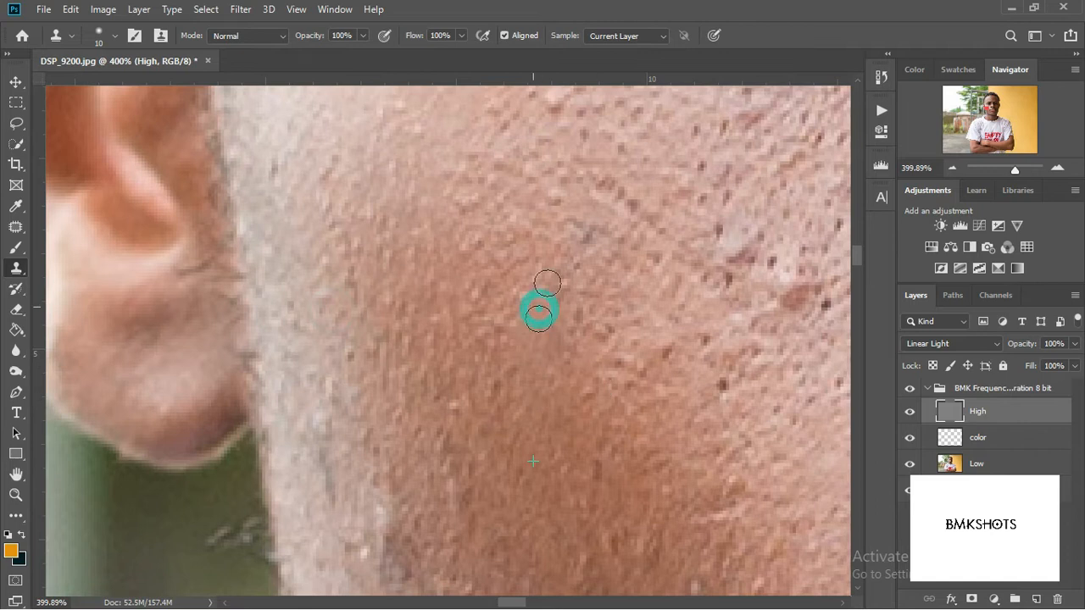
# Sample clean skin and clone away the dark bumps and the reddish blemish in the middle of the cheek.
pyautogui.moveTo(599, 358)
pyautogui.mouseDown()
pyautogui.moveTo(631, 370)
pyautogui.moveTo(656, 426)
pyautogui.mouseUp()
pyautogui.keyDown('alt'); pyautogui.click(710, 448); pyautogui.keyUp('alt')
pyautogui.moveTo(713, 378)
pyautogui.mouseDown()
pyautogui.moveTo(680, 358)
pyautogui.moveTo(763, 262)
pyautogui.moveTo(737, 223)
pyautogui.moveTo(800, 311)
pyautogui.mouseUp()
# Clone over the diagonal crease and surrounding pores across the middle of the cheek.
pyautogui.moveTo(582, 205); pyautogui.dragTo(404, 327)
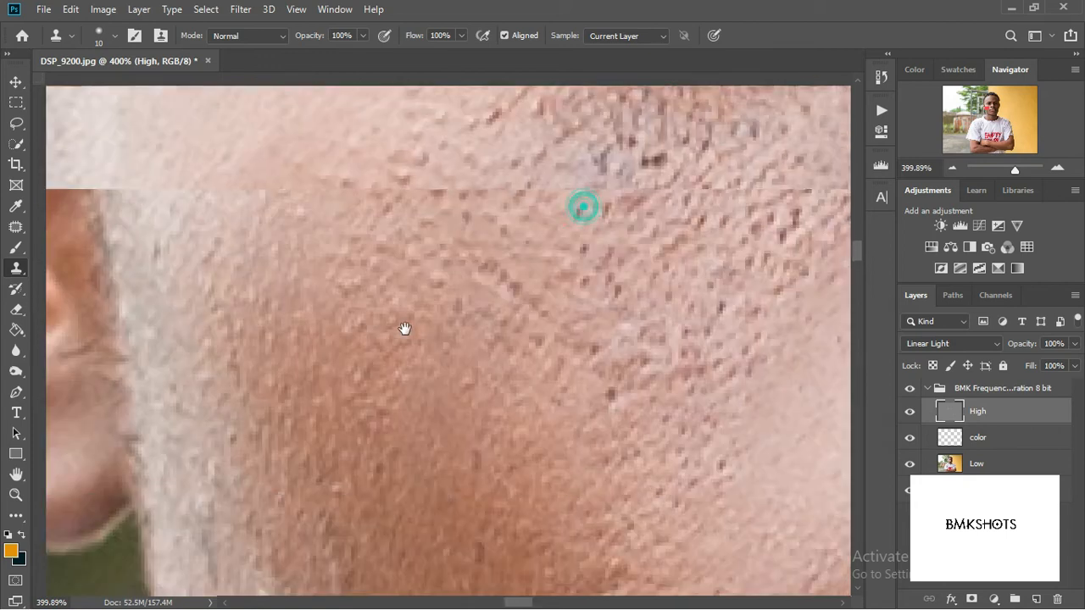
pyautogui.moveTo(541, 443)
pyautogui.mouseDown()
pyautogui.moveTo(596, 397)
pyautogui.moveTo(509, 381)
pyautogui.mouseUp()
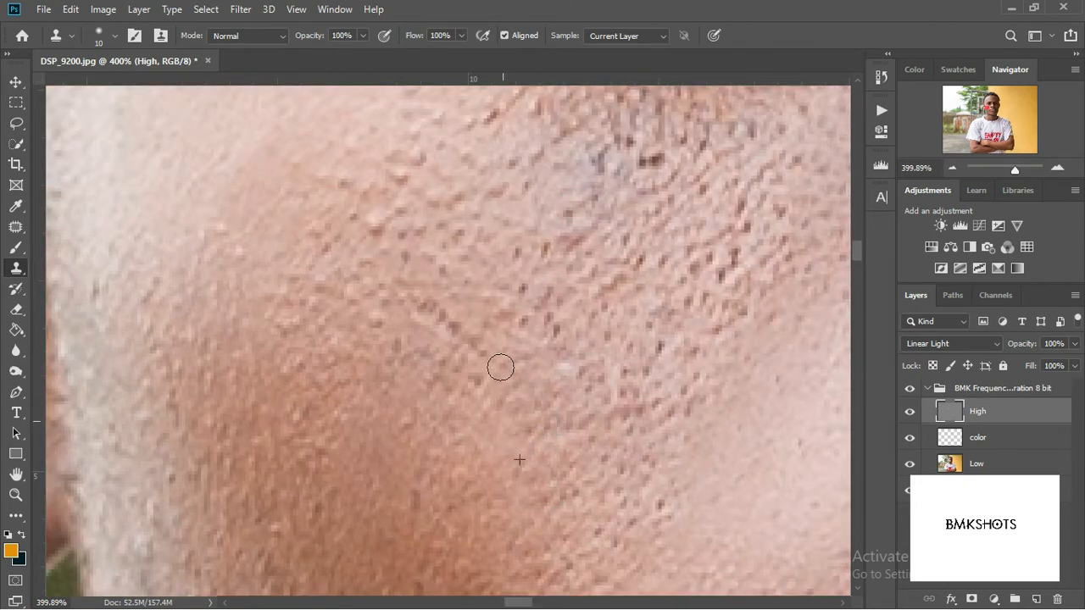
pyautogui.moveTo(474, 317); pyautogui.dragTo(469, 348)
pyautogui.moveTo(431, 274); pyautogui.dragTo(377, 443)
pyautogui.click(388, 376)
pyautogui.moveTo(387, 177)
pyautogui.mouseDown()
pyautogui.moveTo(390, 238)
pyautogui.moveTo(442, 141)
pyautogui.moveTo(435, 225)
pyautogui.moveTo(381, 253)
pyautogui.mouseUp()
pyautogui.moveTo(289, 184); pyautogui.dragTo(341, 119)
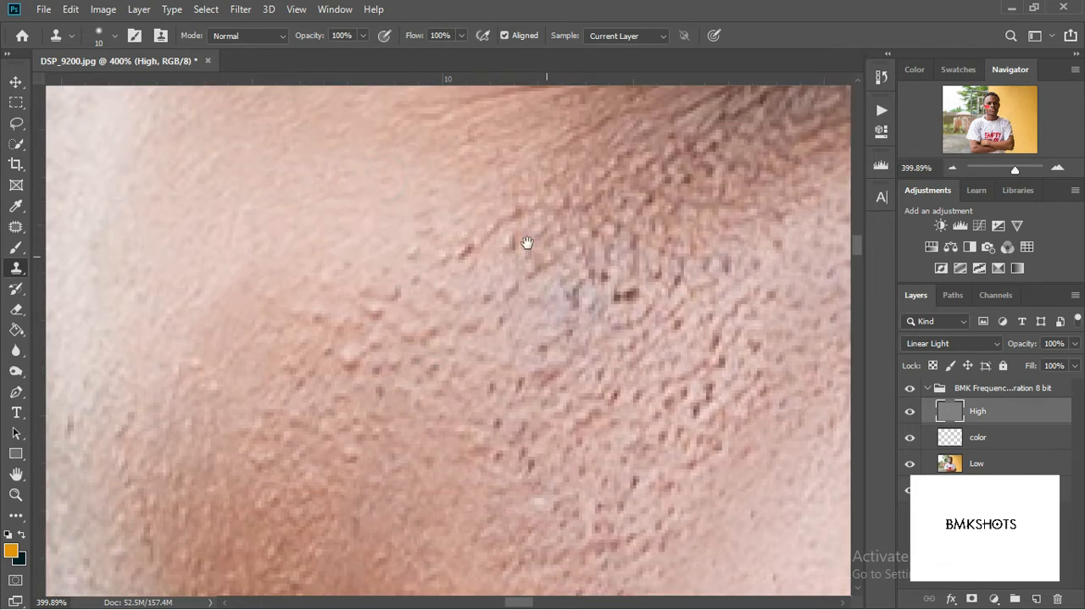
# Resample nearby skin repeatedly and clone over the dark spots and large pores on the upper cheek below the eye.
pyautogui.moveTo(523, 246); pyautogui.dragTo(322, 245)
pyautogui.click(529, 323)
pyautogui.keyDown('alt'); pyautogui.click(481, 349); pyautogui.keyUp('alt')
pyautogui.moveTo(471, 323)
pyautogui.mouseDown()
pyautogui.moveTo(495, 264)
pyautogui.moveTo(550, 308)
pyautogui.moveTo(492, 382)
pyautogui.moveTo(501, 394)
pyautogui.mouseUp()
pyautogui.keyDown('alt'); pyautogui.click(477, 332); pyautogui.keyUp('alt')
pyautogui.keyDown('alt'); pyautogui.click(483, 316); pyautogui.keyUp('alt')
pyautogui.moveTo(537, 351); pyautogui.dragTo(488, 468)
pyautogui.keyDown('alt'); pyautogui.click(493, 359); pyautogui.keyUp('alt')
pyautogui.moveTo(429, 300)
pyautogui.mouseDown()
pyautogui.moveTo(458, 263)
pyautogui.moveTo(403, 254)
pyautogui.moveTo(375, 279)
pyautogui.moveTo(346, 396)
pyautogui.moveTo(398, 408)
pyautogui.moveTo(426, 365)
pyautogui.moveTo(352, 478)
pyautogui.mouseUp()
# Sample cheek skin and clone it over the raised bumps on the outer part of the upper cheek.
pyautogui.moveTo(370, 387); pyautogui.dragTo(547, 322)
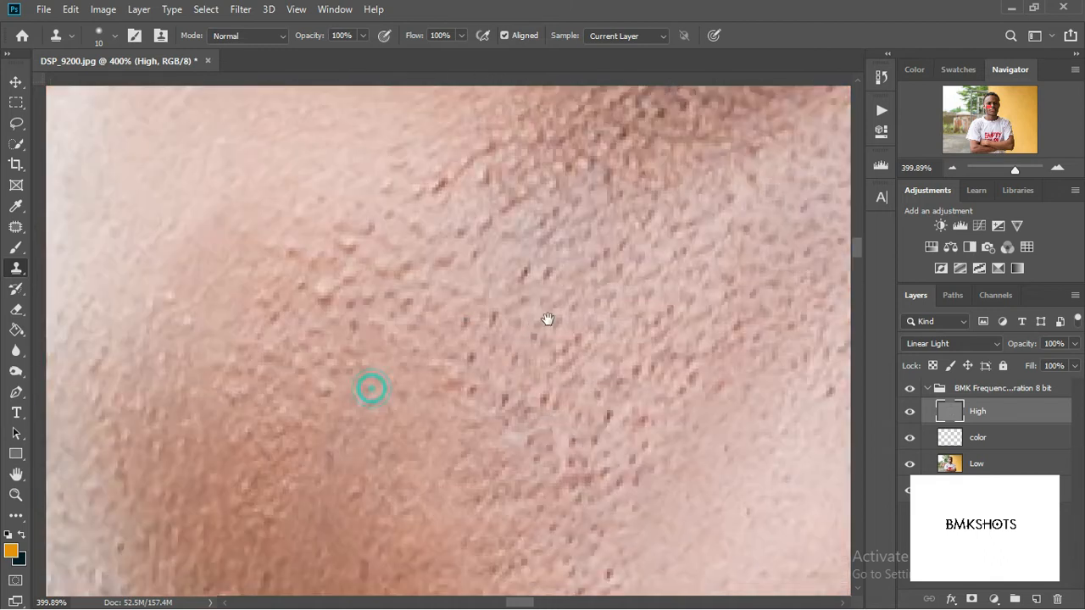
pyautogui.keyDown('alt'); pyautogui.click(390, 374); pyautogui.keyUp('alt')
pyautogui.moveTo(343, 331)
pyautogui.mouseDown()
pyautogui.moveTo(291, 245)
pyautogui.moveTo(297, 329)
pyautogui.mouseUp()
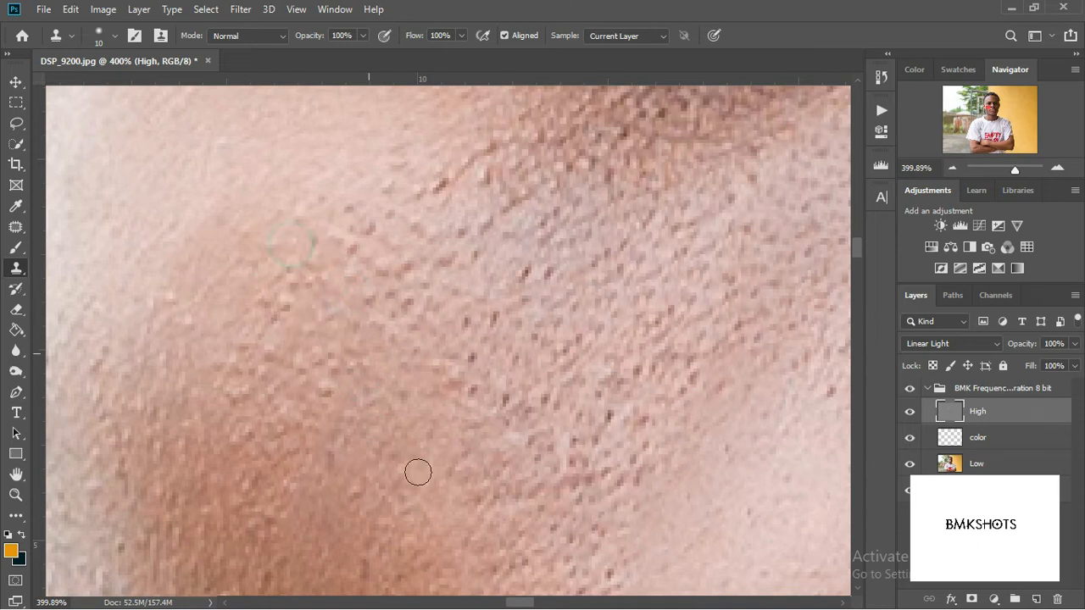
# Clone even texture over the pores on the upper cheek between the under-eye area and the nose.
pyautogui.moveTo(479, 218); pyautogui.dragTo(334, 382)
pyautogui.moveTo(344, 314)
pyautogui.mouseDown()
pyautogui.moveTo(204, 370)
pyautogui.moveTo(270, 410)
pyautogui.mouseUp()
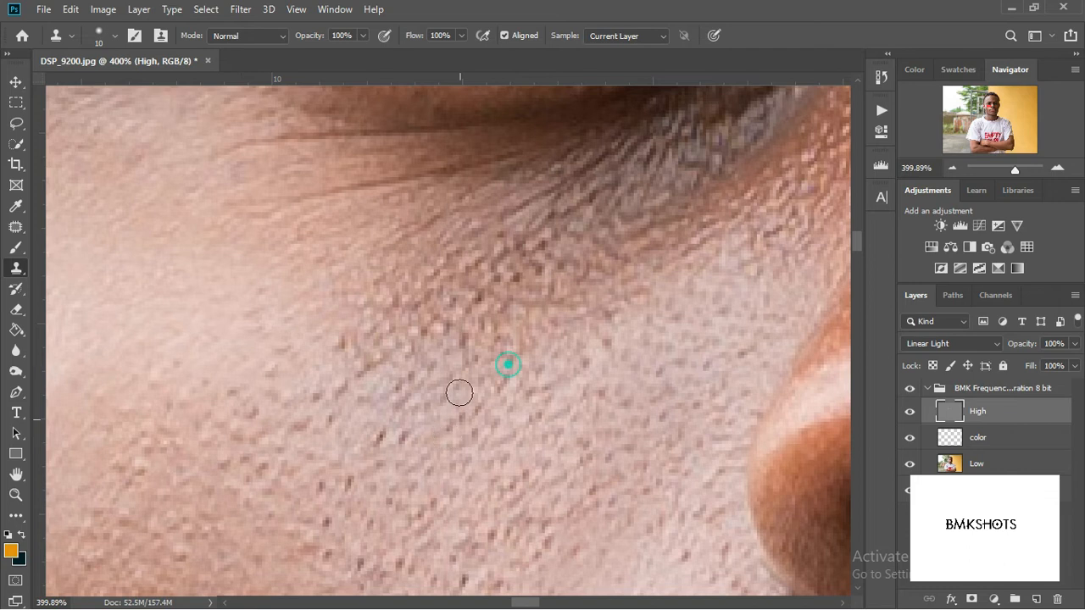
pyautogui.moveTo(459, 392); pyautogui.dragTo(381, 427)
pyautogui.keyDown('alt'); pyautogui.click(480, 452); pyautogui.keyUp('alt')
pyautogui.moveTo(429, 331)
pyautogui.mouseDown()
pyautogui.moveTo(342, 346)
pyautogui.moveTo(353, 446)
pyautogui.mouseUp()
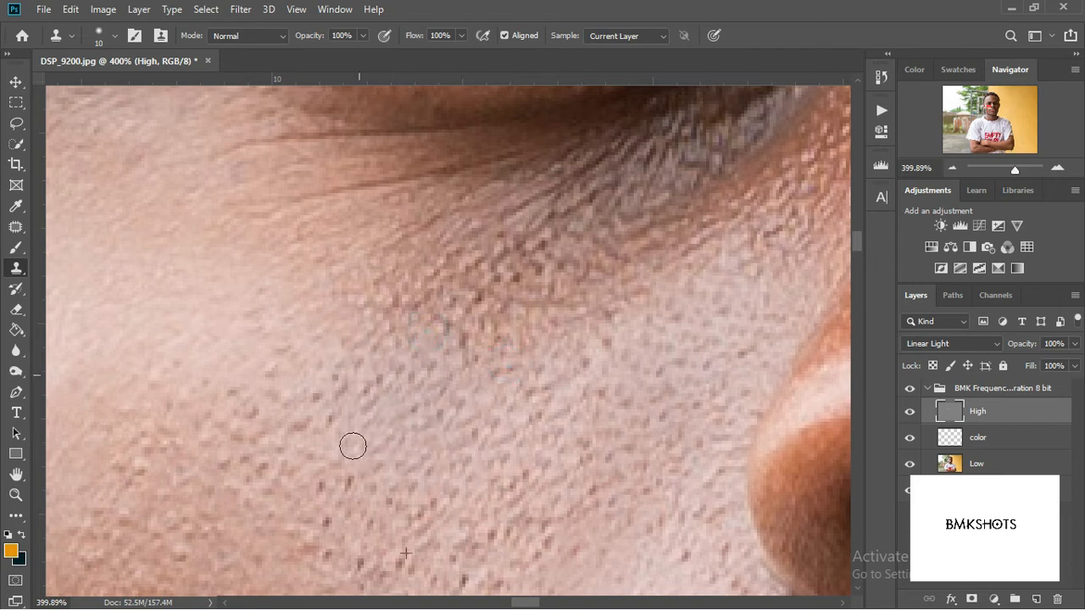
# Clone smooth skin over the dark pores beneath the eye and around the outer ends of the under-eye creases.
pyautogui.moveTo(448, 324)
pyautogui.mouseDown()
pyautogui.moveTo(583, 322)
pyautogui.moveTo(455, 259)
pyautogui.moveTo(244, 299)
pyautogui.mouseUp()
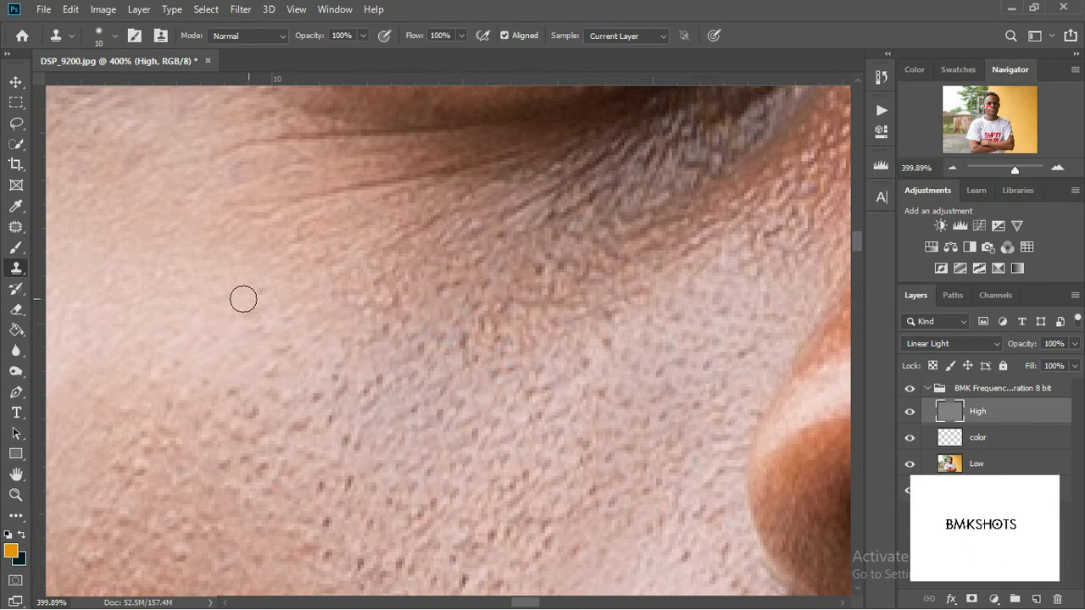
pyautogui.moveTo(249, 130); pyautogui.dragTo(165, 214)
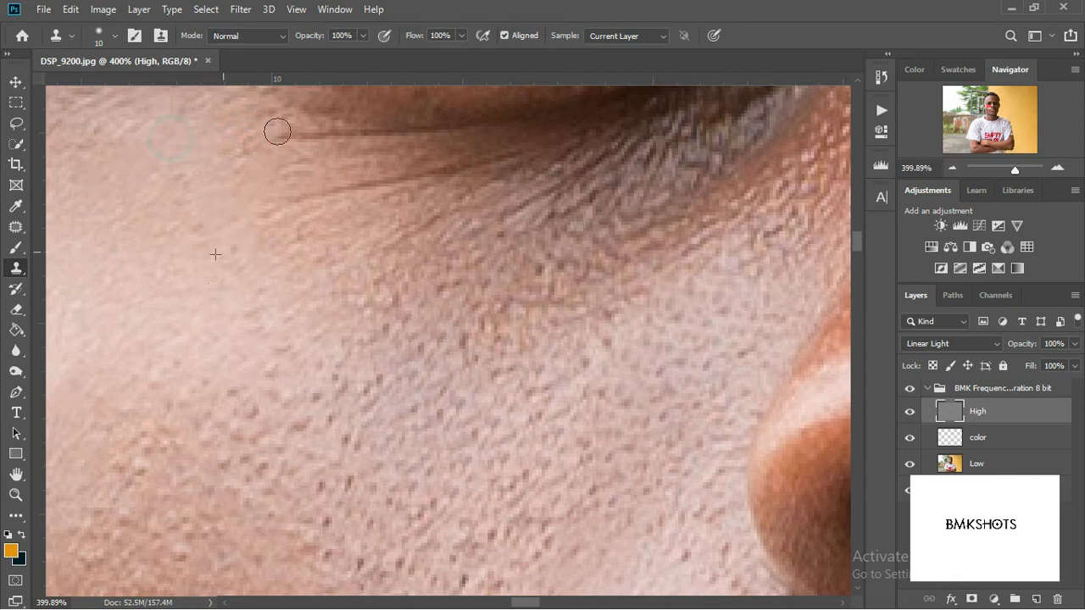
pyautogui.moveTo(309, 149); pyautogui.dragTo(187, 159)
pyautogui.scroll(-10, 280, 171)
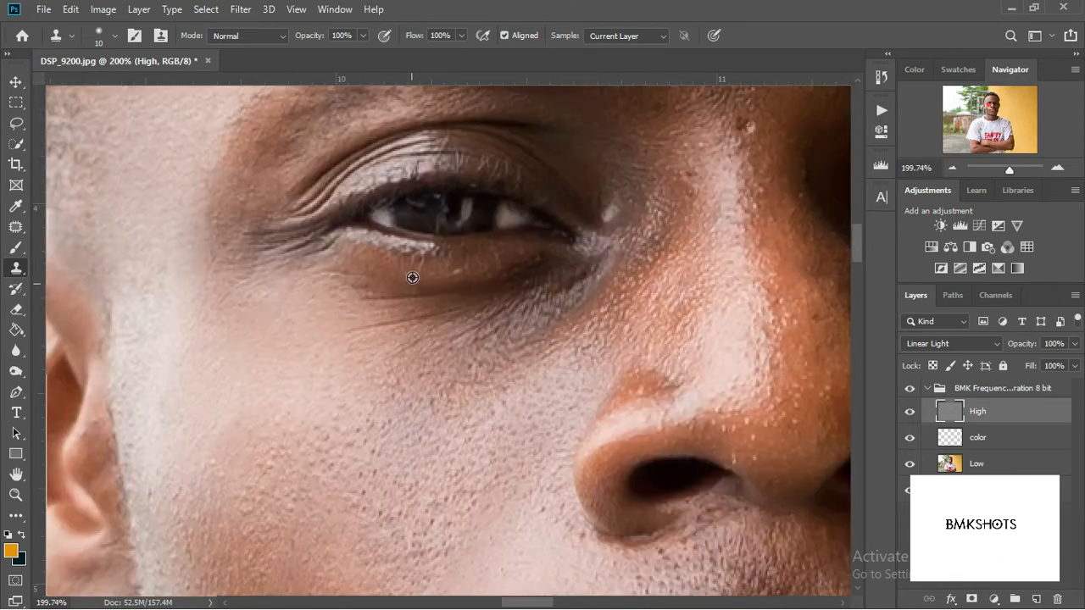
# Sample nearby forehead skin and clone it over the cluster of raised bumps in the middle of the forehead.
pyautogui.scroll(-4, 576, 227)
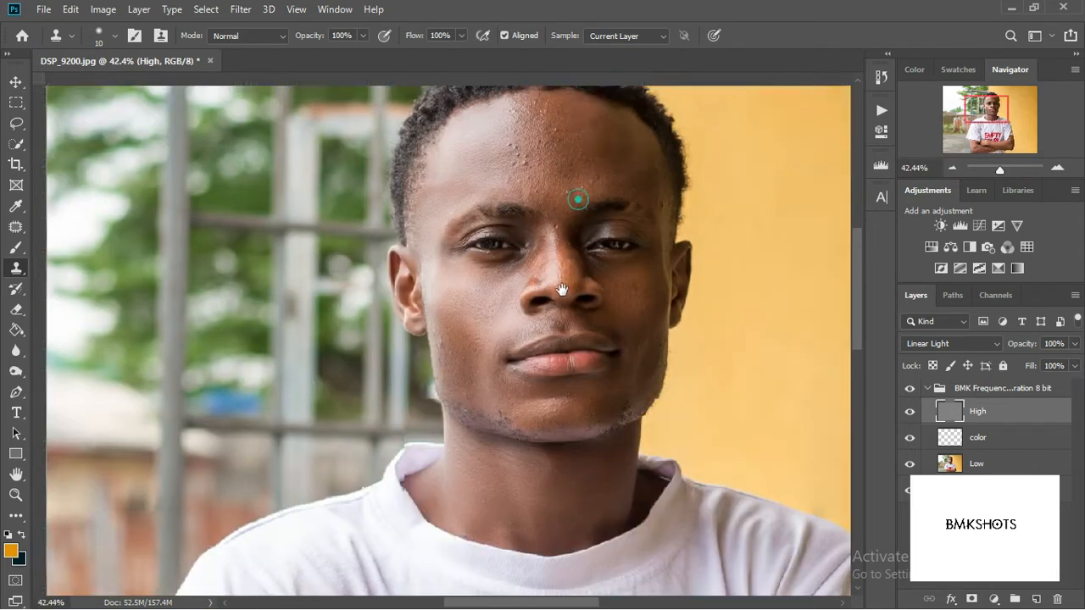
pyautogui.scroll(4, 562, 284)
pyautogui.click(908, 385)
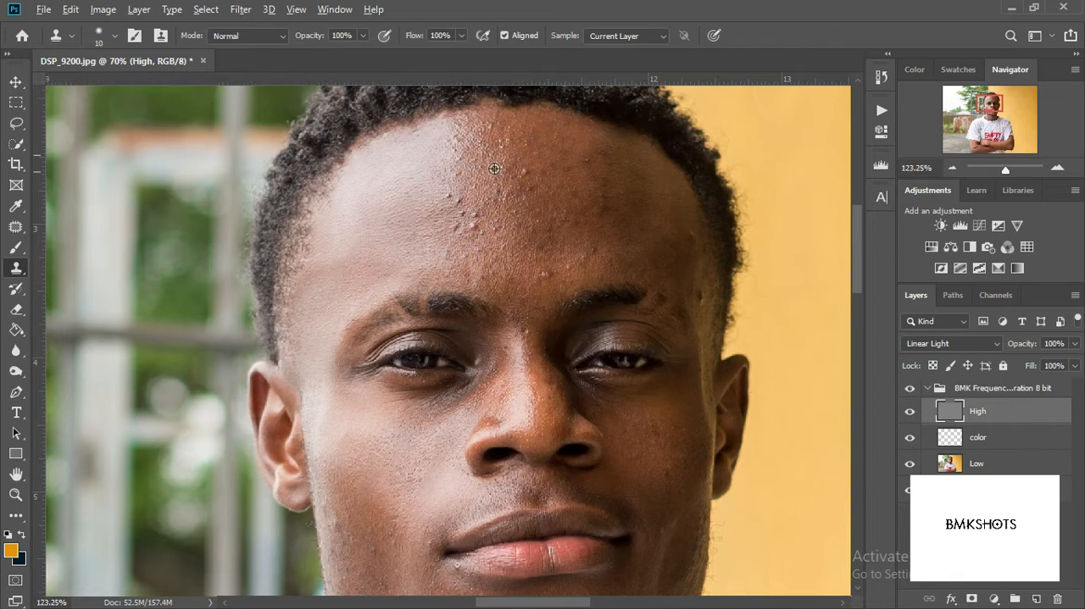
pyautogui.scroll(8, 494, 169)
pyautogui.scroll(2, 460, 420)
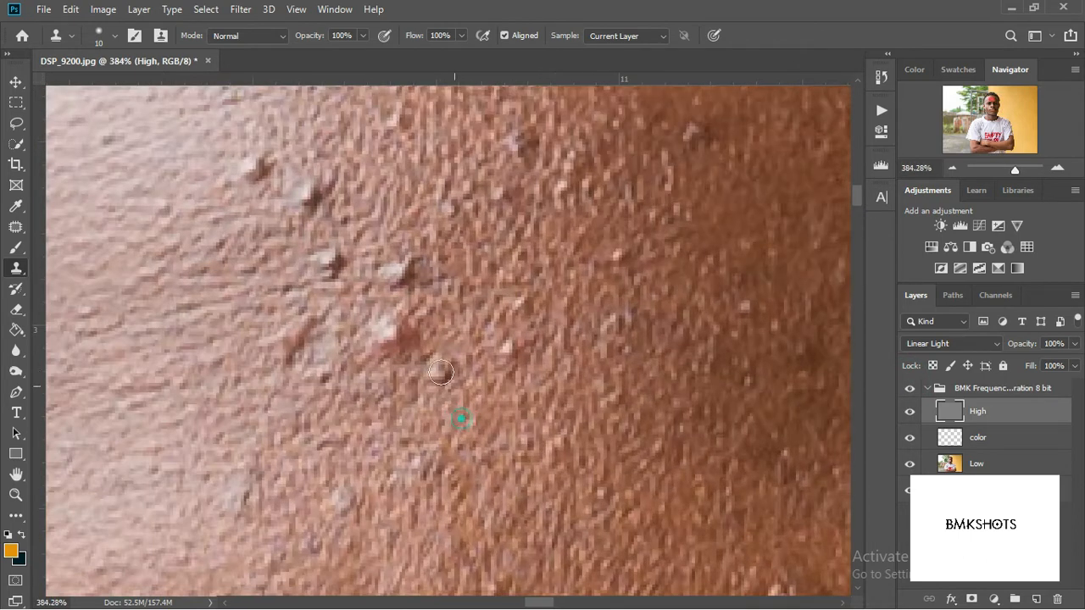
pyautogui.moveTo(397, 300)
pyautogui.mouseDown()
pyautogui.moveTo(424, 257)
pyautogui.moveTo(438, 359)
pyautogui.mouseUp()
pyautogui.moveTo(496, 326)
pyautogui.mouseDown()
pyautogui.moveTo(512, 299)
pyautogui.moveTo(455, 286)
pyautogui.mouseUp()
pyautogui.keyDown('alt'); pyautogui.click(467, 338); pyautogui.keyUp('alt')
pyautogui.moveTo(469, 198)
pyautogui.mouseDown()
pyautogui.moveTo(455, 195)
pyautogui.moveTo(527, 127)
pyautogui.moveTo(500, 147)
pyautogui.mouseUp()
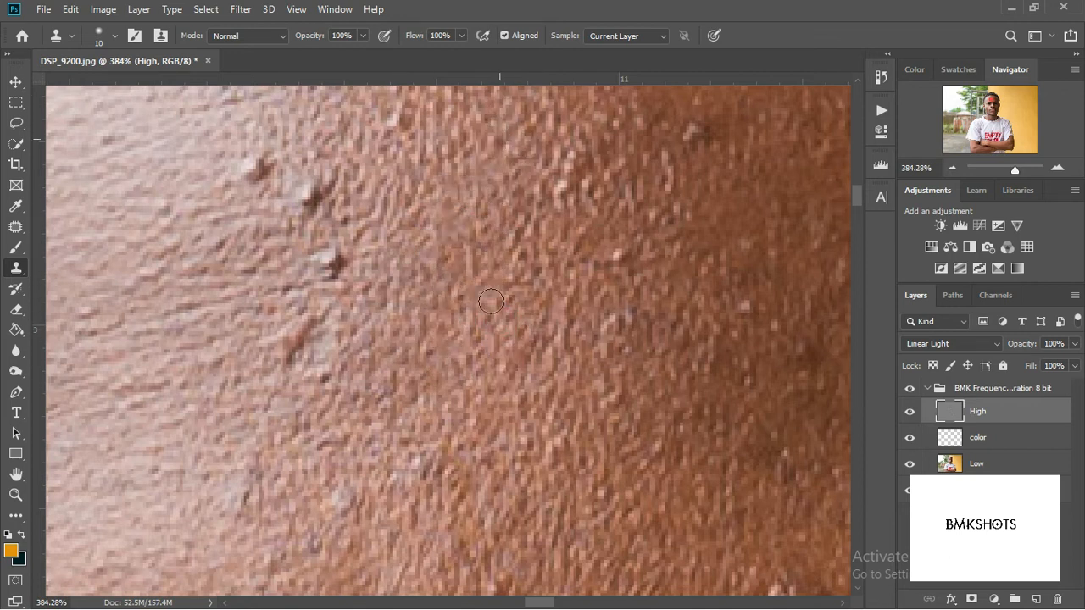
# Clone clean skin texture over the small bumps from the forehead's centre toward its shaded side.
pyautogui.moveTo(553, 221)
pyautogui.mouseDown()
pyautogui.moveTo(516, 280)
pyautogui.moveTo(593, 271)
pyautogui.moveTo(615, 382)
pyautogui.moveTo(526, 320)
pyautogui.mouseUp()
pyautogui.moveTo(534, 374)
pyautogui.mouseDown()
pyautogui.moveTo(512, 391)
pyautogui.moveTo(568, 386)
pyautogui.moveTo(588, 354)
pyautogui.moveTo(619, 366)
pyautogui.moveTo(690, 336)
pyautogui.mouseUp()
pyautogui.keyDown('alt'); pyautogui.click(700, 287); pyautogui.keyUp('alt')
pyautogui.moveTo(756, 284); pyautogui.dragTo(739, 345)
# Resample adjacent skin and clone away the raised bumps where the forehead's bright side meets its centre.
pyautogui.keyDown('alt'); pyautogui.click(415, 277); pyautogui.keyUp('alt')
pyautogui.moveTo(326, 255); pyautogui.dragTo(312, 191)
pyautogui.moveTo(356, 229); pyautogui.dragTo(359, 201)
pyautogui.moveTo(241, 205); pyautogui.dragTo(390, 357)
pyautogui.keyDown('alt'); pyautogui.click(327, 319); pyautogui.keyUp('alt')
pyautogui.moveTo(373, 305)
pyautogui.mouseDown()
pyautogui.moveTo(401, 303)
pyautogui.moveTo(378, 235)
pyautogui.moveTo(384, 297)
pyautogui.mouseUp()
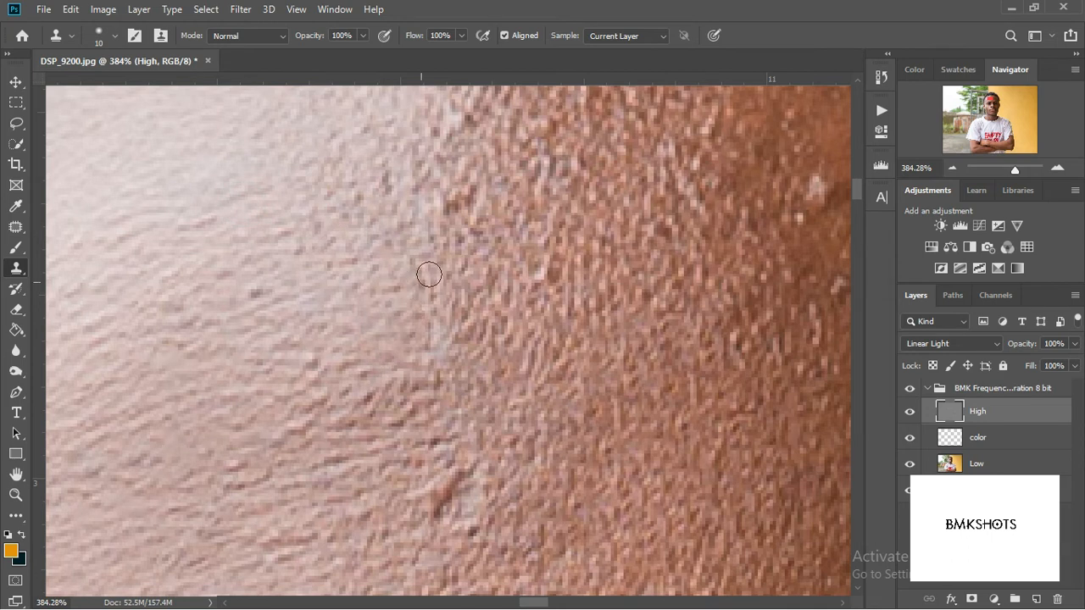
# Clone smooth texture over the remaining dark marks and the reddish bump along the edge of the bright forehead area.
pyautogui.moveTo(459, 173); pyautogui.dragTo(474, 222)
pyautogui.moveTo(243, 252)
pyautogui.mouseDown()
pyautogui.moveTo(266, 280)
pyautogui.moveTo(200, 329)
pyautogui.mouseUp()
pyautogui.keyDown('alt'); pyautogui.click(274, 306); pyautogui.keyUp('alt')
pyautogui.moveTo(309, 366)
pyautogui.mouseDown()
pyautogui.moveTo(317, 390)
pyautogui.moveTo(395, 388)
pyautogui.moveTo(252, 450)
pyautogui.moveTo(229, 480)
pyautogui.mouseUp()
pyautogui.moveTo(362, 426); pyautogui.dragTo(369, 185)
pyautogui.moveTo(419, 235)
pyautogui.mouseDown()
pyautogui.moveTo(426, 310)
pyautogui.moveTo(384, 391)
pyautogui.moveTo(395, 430)
pyautogui.moveTo(477, 429)
pyautogui.moveTo(411, 489)
pyautogui.mouseUp()
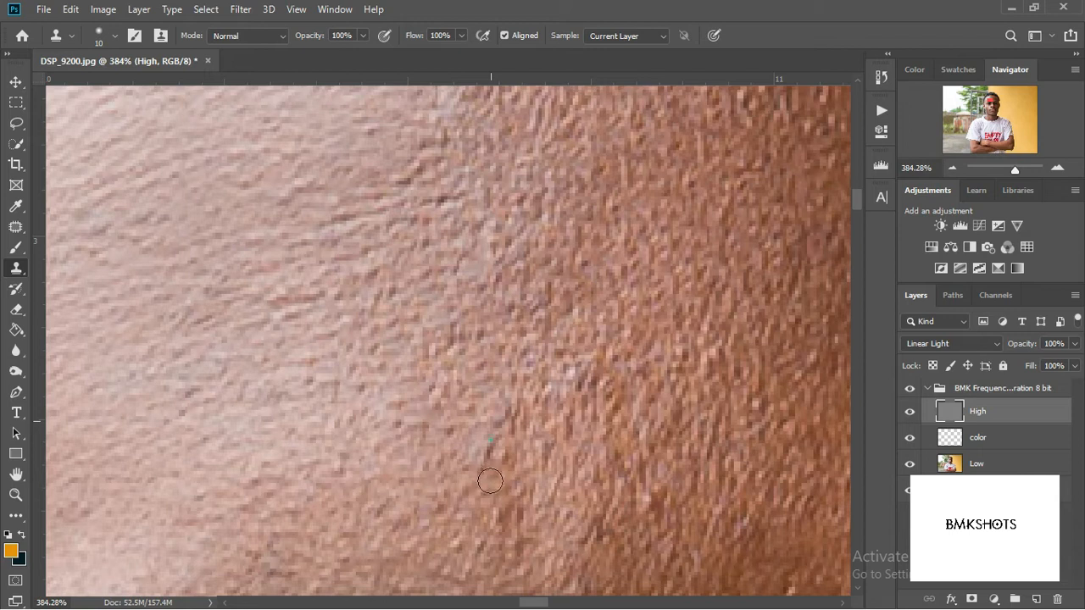
# Clone even skin texture over the uneven spots on the lower middle of the forehead.
pyautogui.moveTo(490, 481); pyautogui.dragTo(512, 551)
pyautogui.moveTo(560, 421)
pyautogui.mouseDown()
pyautogui.moveTo(632, 506)
pyautogui.moveTo(581, 459)
pyautogui.mouseUp()
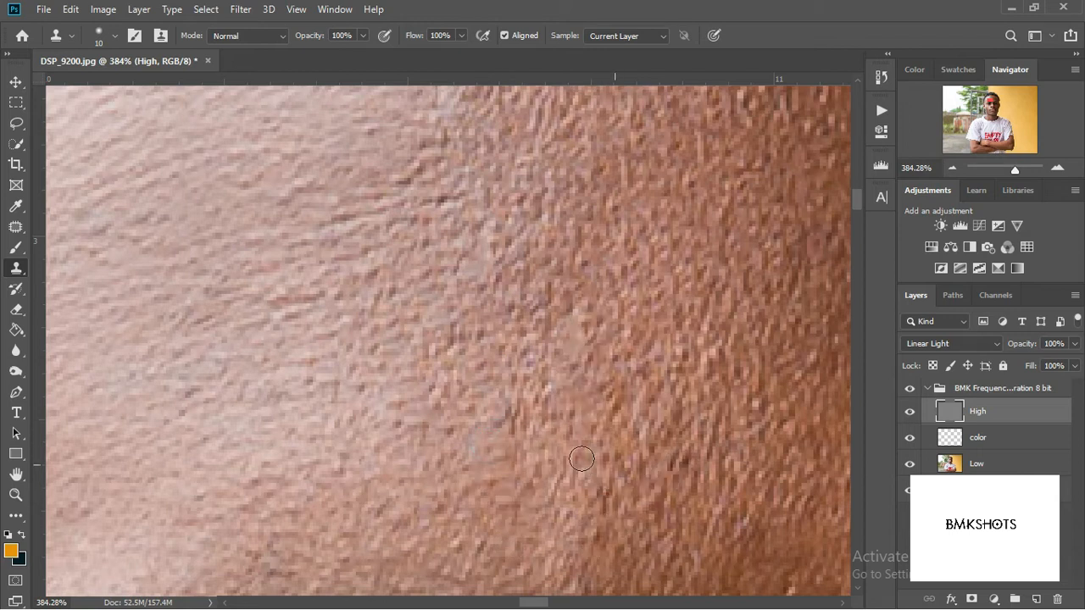
pyautogui.moveTo(596, 547)
pyautogui.mouseDown()
pyautogui.moveTo(616, 544)
pyautogui.moveTo(599, 514)
pyautogui.mouseUp()
pyautogui.keyDown('alt'); pyautogui.click(461, 454); pyautogui.keyUp('alt')
pyautogui.moveTo(518, 419); pyautogui.dragTo(508, 424)
pyautogui.moveTo(596, 450); pyautogui.dragTo(630, 478)
# Clone over the small blemishes just below the hairline on the bright side of the forehead.
pyautogui.scroll(-10, 637, 420)
pyautogui.moveTo(646, 309); pyautogui.dragTo(553, 353)
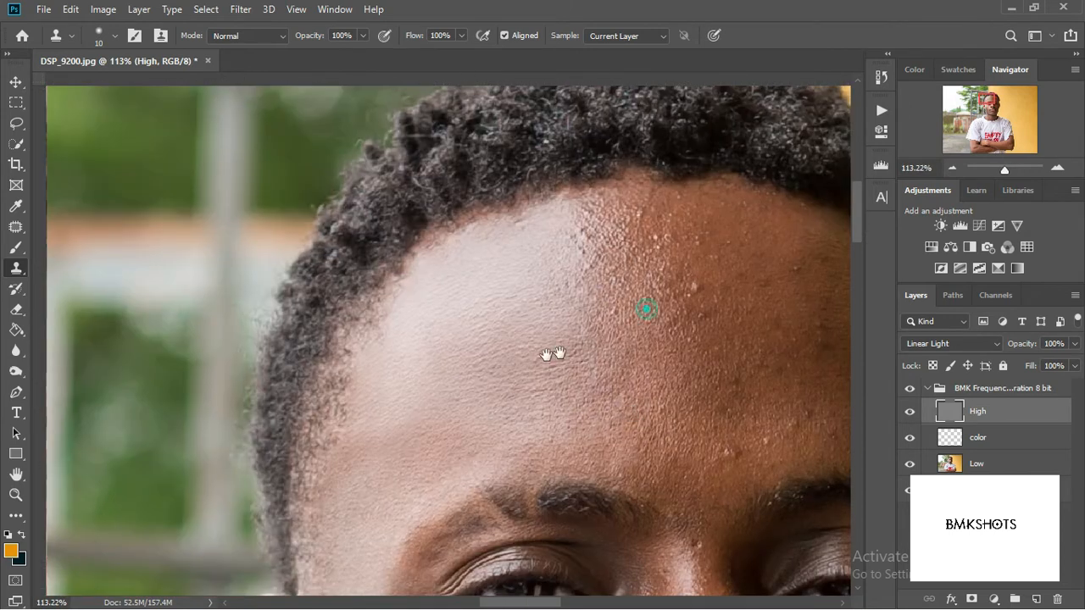
pyautogui.scroll(8, 543, 395)
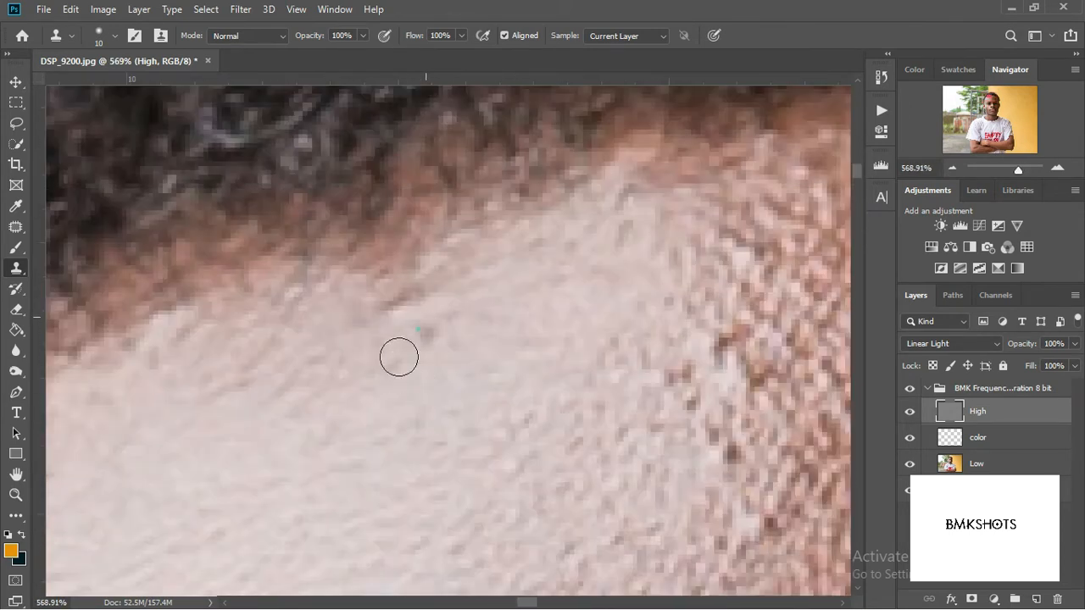
pyautogui.click(419, 329)
pyautogui.click(356, 337)
pyautogui.click(237, 426)
# Sample clean skin and clone it over the dark pores along the edge of the upper forehead highlight.
pyautogui.moveTo(554, 317); pyautogui.dragTo(201, 236)
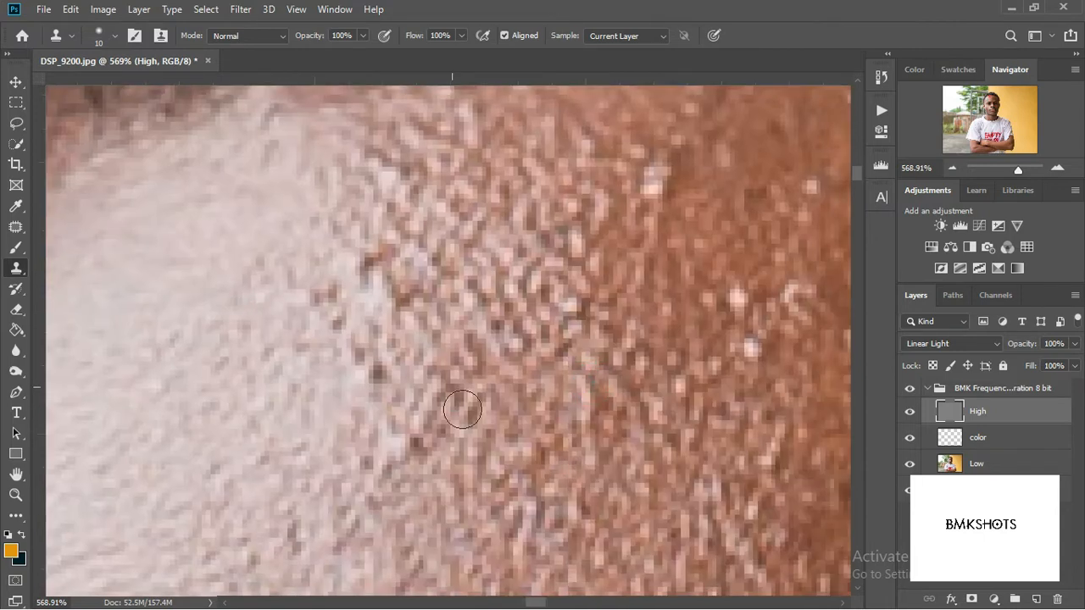
pyautogui.keyDown('alt'); pyautogui.click(459, 498); pyautogui.keyUp('alt')
pyautogui.click(417, 445)
pyautogui.moveTo(424, 390)
pyautogui.mouseDown()
pyautogui.moveTo(406, 310)
pyautogui.moveTo(386, 339)
pyautogui.mouseUp()
pyautogui.moveTo(429, 409)
pyautogui.mouseDown()
pyautogui.moveTo(388, 351)
pyautogui.moveTo(382, 230)
pyautogui.moveTo(330, 271)
pyautogui.mouseUp()
pyautogui.keyDown('alt'); pyautogui.click(407, 405); pyautogui.keyUp('alt')
pyautogui.moveTo(405, 274)
pyautogui.mouseDown()
pyautogui.moveTo(373, 278)
pyautogui.moveTo(411, 284)
pyautogui.moveTo(419, 178)
pyautogui.mouseUp()
# Resample nearby skin and clone over the rough spots on the upper central forehead below the hairline.
pyautogui.scroll(-3, 513, 289)
pyautogui.moveTo(608, 258)
pyautogui.mouseDown()
pyautogui.moveTo(401, 278)
pyautogui.moveTo(356, 302)
pyautogui.mouseUp()
pyautogui.scroll(3, 427, 279)
pyautogui.keyDown('alt'); pyautogui.click(364, 295); pyautogui.keyUp('alt')
pyautogui.moveTo(353, 239)
pyautogui.mouseDown()
pyautogui.moveTo(340, 202)
pyautogui.moveTo(324, 273)
pyautogui.mouseUp()
pyautogui.keyDown('alt'); pyautogui.click(377, 292); pyautogui.keyUp('alt')
pyautogui.moveTo(438, 245)
pyautogui.mouseDown()
pyautogui.moveTo(423, 219)
pyautogui.moveTo(393, 263)
pyautogui.mouseUp()
pyautogui.moveTo(390, 146); pyautogui.dragTo(352, 280)
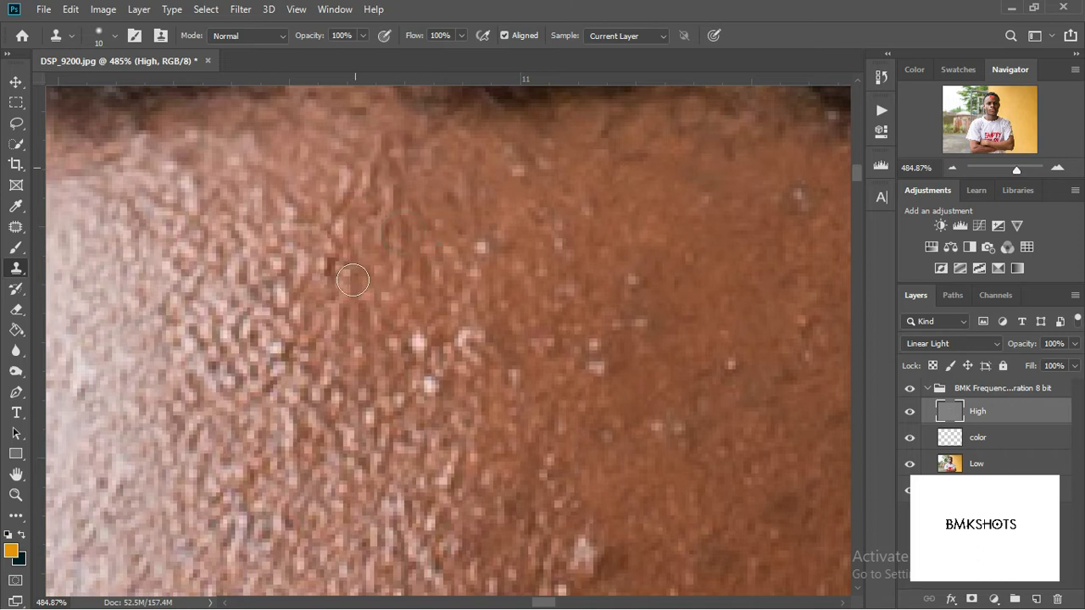
pyautogui.moveTo(337, 240); pyautogui.dragTo(330, 241)
# Clone plain skin over the shiny white specks on the upper central forehead.
pyautogui.keyDown('alt'); pyautogui.click(416, 262); pyautogui.keyUp('alt')
pyautogui.moveTo(416, 347)
pyautogui.mouseDown()
pyautogui.moveTo(416, 367)
pyautogui.moveTo(390, 346)
pyautogui.mouseUp()
pyautogui.keyDown('alt'); pyautogui.click(394, 279); pyautogui.keyUp('alt')
pyautogui.click(453, 283)
pyautogui.moveTo(478, 237); pyautogui.dragTo(453, 382)
pyautogui.click(407, 359)
pyautogui.click(297, 381)
# Clone even texture over the coarse, shiny pores between the bright area and the centre of the upper forehead.
pyautogui.moveTo(462, 313); pyautogui.dragTo(472, 221)
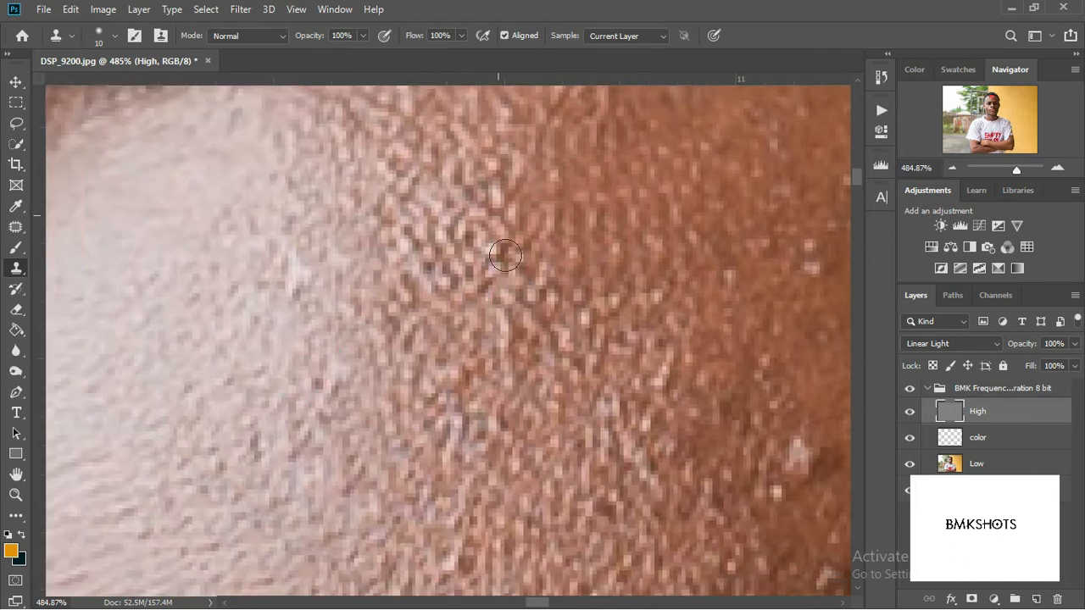
pyautogui.moveTo(505, 255); pyautogui.dragTo(489, 170)
pyautogui.moveTo(469, 211); pyautogui.dragTo(410, 312)
pyautogui.moveTo(320, 246); pyautogui.dragTo(286, 262)
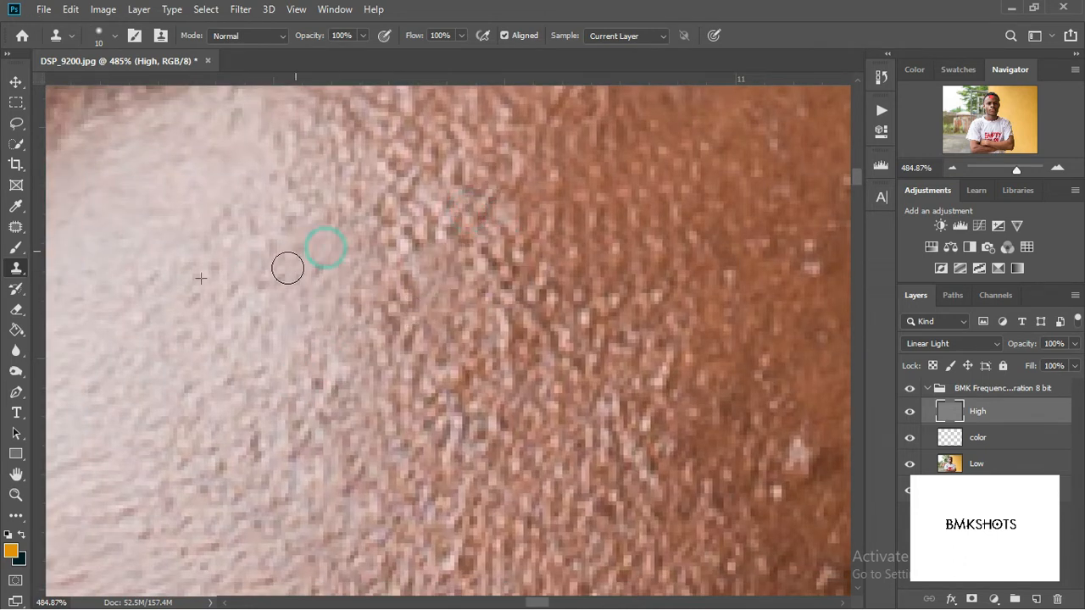
pyautogui.moveTo(513, 435); pyautogui.dragTo(516, 285)
pyautogui.keyDown('alt'); pyautogui.click(499, 373); pyautogui.keyUp('alt')
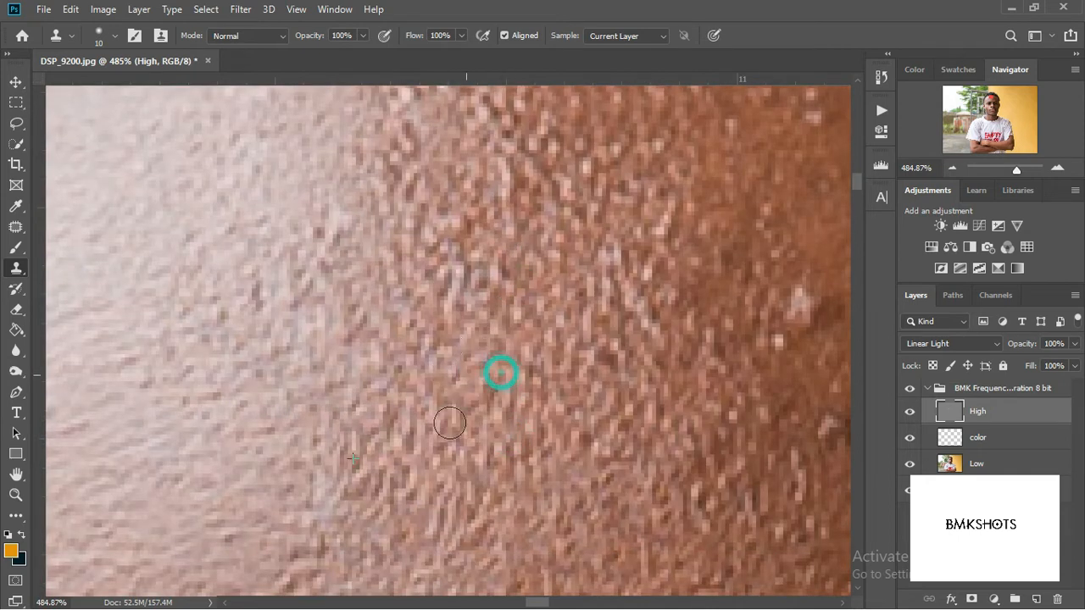
pyautogui.moveTo(450, 415); pyautogui.dragTo(451, 230)
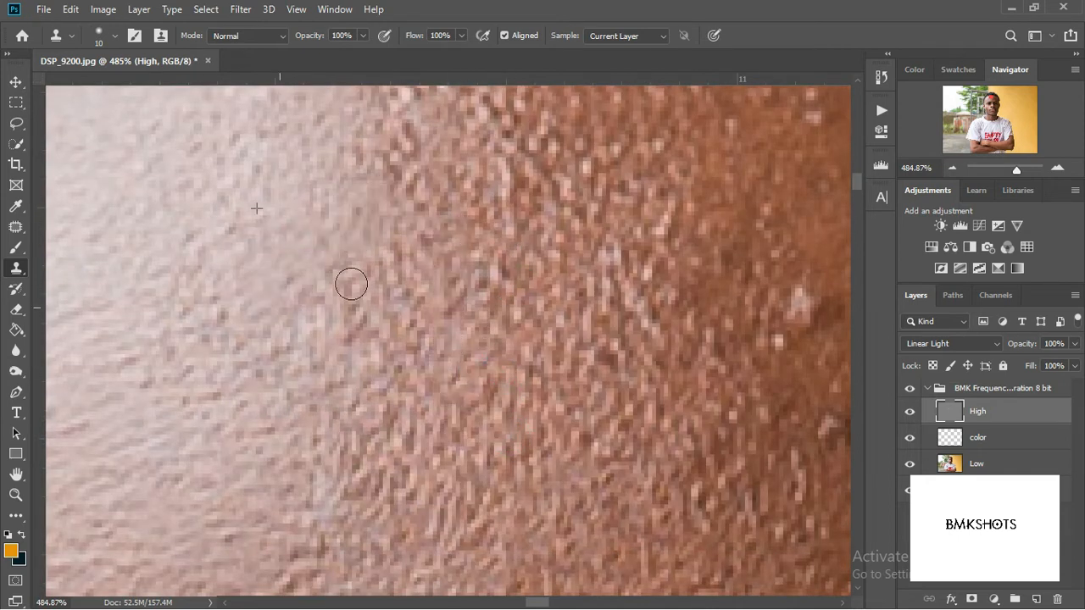
# Sample adjacent skin and clone it over the fine dark creases on the bright side of the forehead.
pyautogui.scroll(-5, 480, 305)
pyautogui.scroll(2, 250, 288)
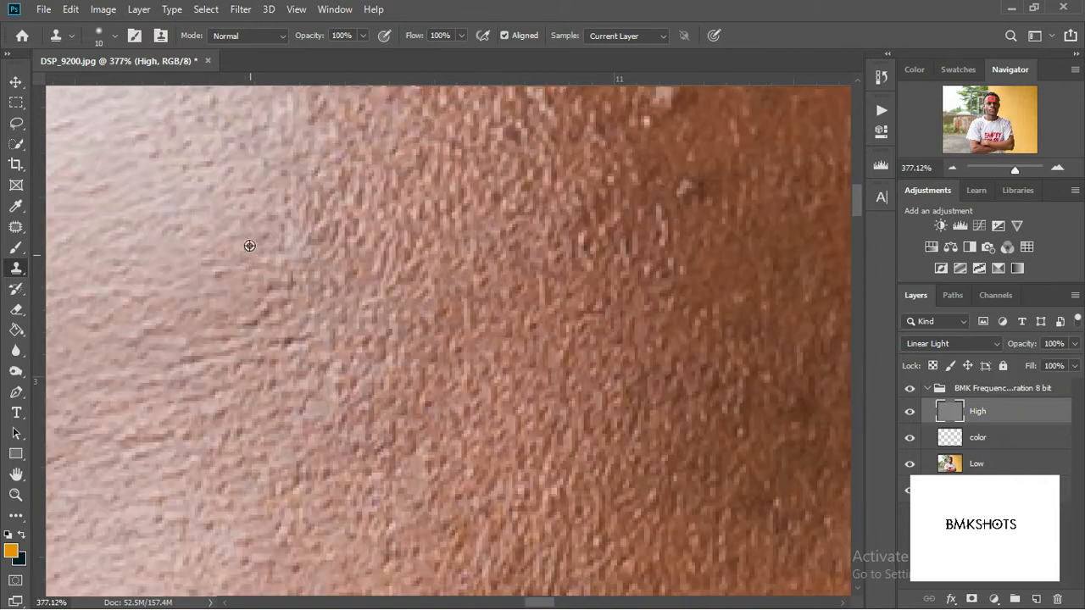
pyautogui.keyDown('alt'); pyautogui.click(290, 326); pyautogui.keyUp('alt')
pyautogui.moveTo(295, 341); pyautogui.dragTo(233, 350)
# Clone clean skin over the raised bumps where the forehead's centre turns into its shaded side.
pyautogui.moveTo(571, 272); pyautogui.dragTo(250, 485)
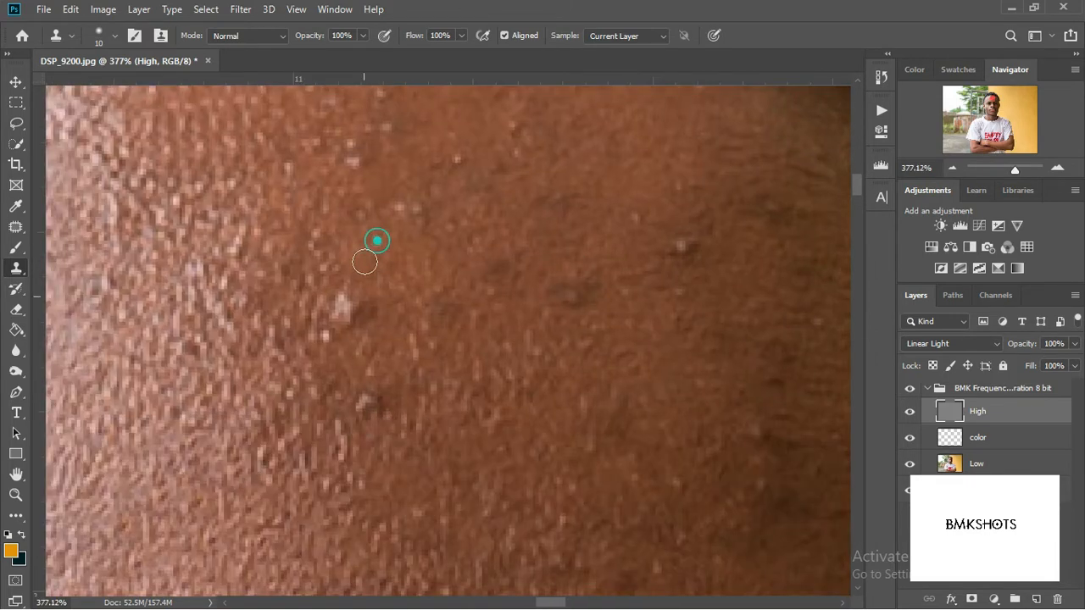
pyautogui.moveTo(365, 263); pyautogui.dragTo(330, 347)
pyautogui.moveTo(317, 289)
pyautogui.mouseDown()
pyautogui.moveTo(313, 253)
pyautogui.moveTo(361, 375)
pyautogui.mouseUp()
pyautogui.moveTo(354, 303); pyautogui.dragTo(364, 374)
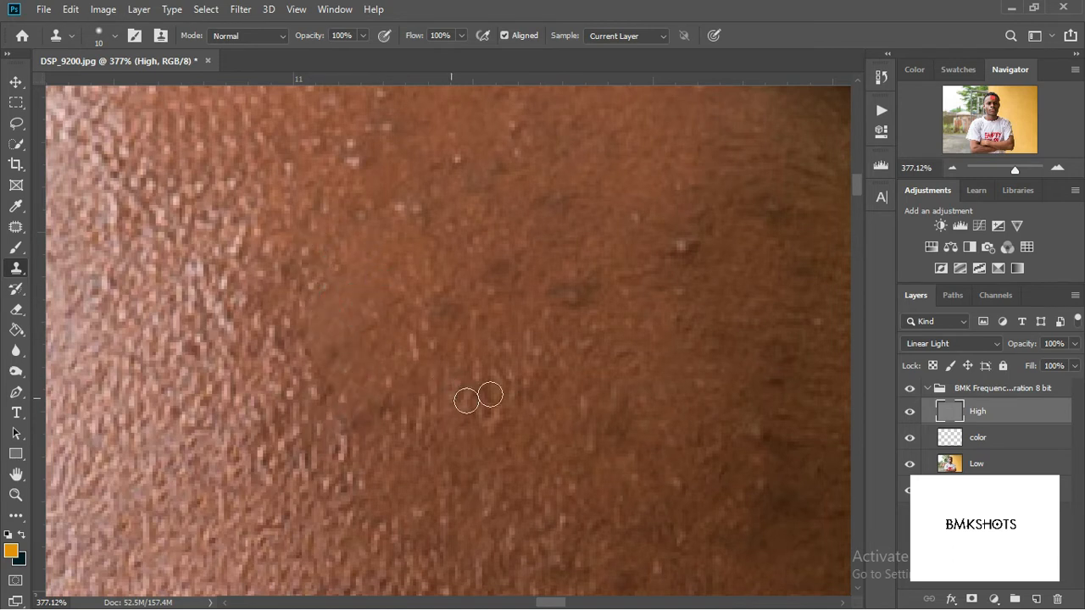
# Clone over the dark marks and the raised bump farther out on the shaded side of the forehead.
pyautogui.moveTo(579, 266); pyautogui.dragTo(557, 314)
pyautogui.moveTo(663, 224); pyautogui.dragTo(628, 291)
pyautogui.moveTo(630, 182); pyautogui.dragTo(679, 297)
pyautogui.click(686, 228)
# Clone away the white specks and small bumps below the hairline on the shaded side of the forehead.
pyautogui.moveTo(440, 233); pyautogui.dragTo(509, 443)
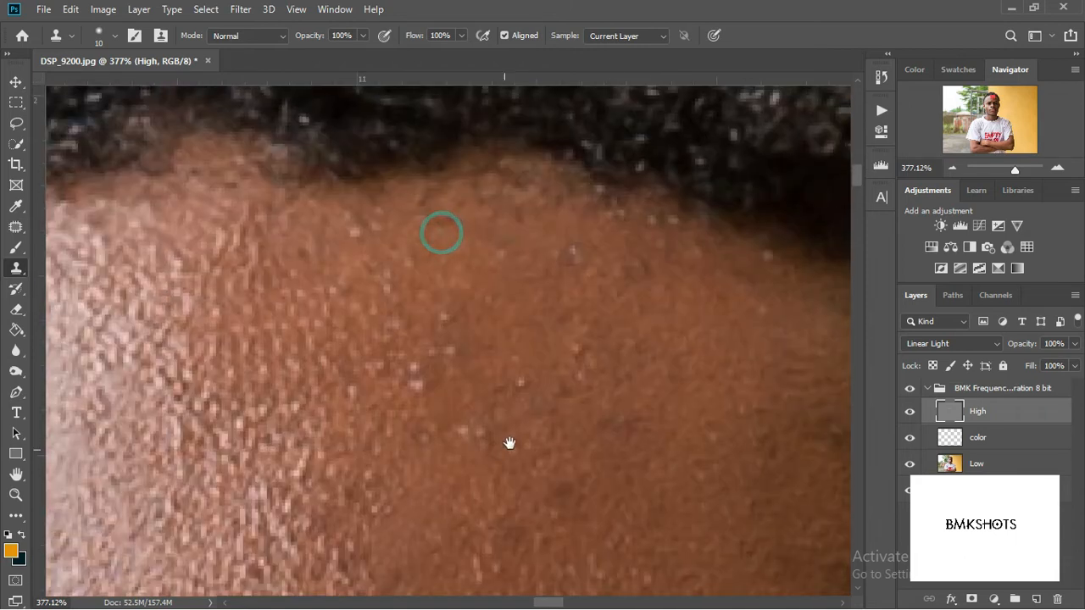
pyautogui.moveTo(564, 330); pyautogui.dragTo(596, 421)
pyautogui.moveTo(551, 350)
pyautogui.mouseDown()
pyautogui.moveTo(477, 389)
pyautogui.moveTo(475, 460)
pyautogui.moveTo(443, 448)
pyautogui.moveTo(421, 370)
pyautogui.mouseUp()
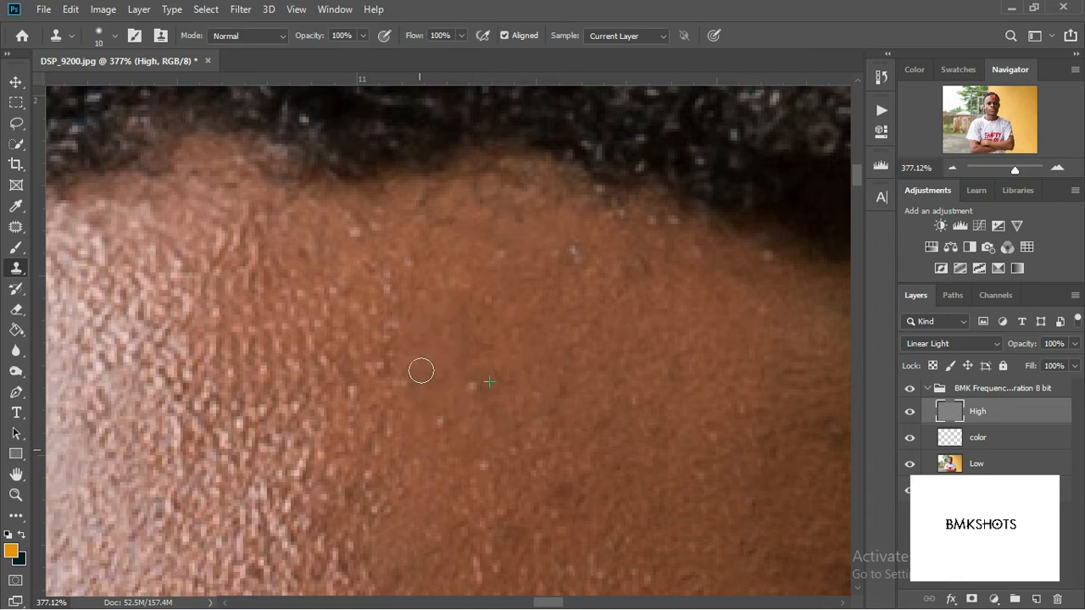
pyautogui.click(573, 269)
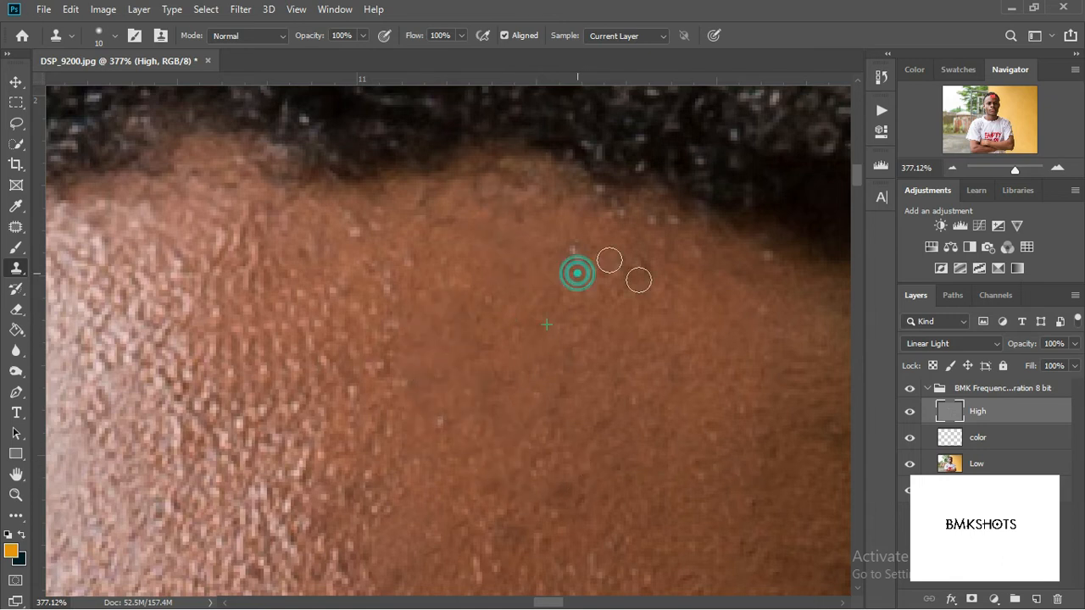
pyautogui.moveTo(403, 341)
pyautogui.mouseDown()
pyautogui.moveTo(401, 310)
pyautogui.moveTo(354, 238)
pyautogui.mouseUp()
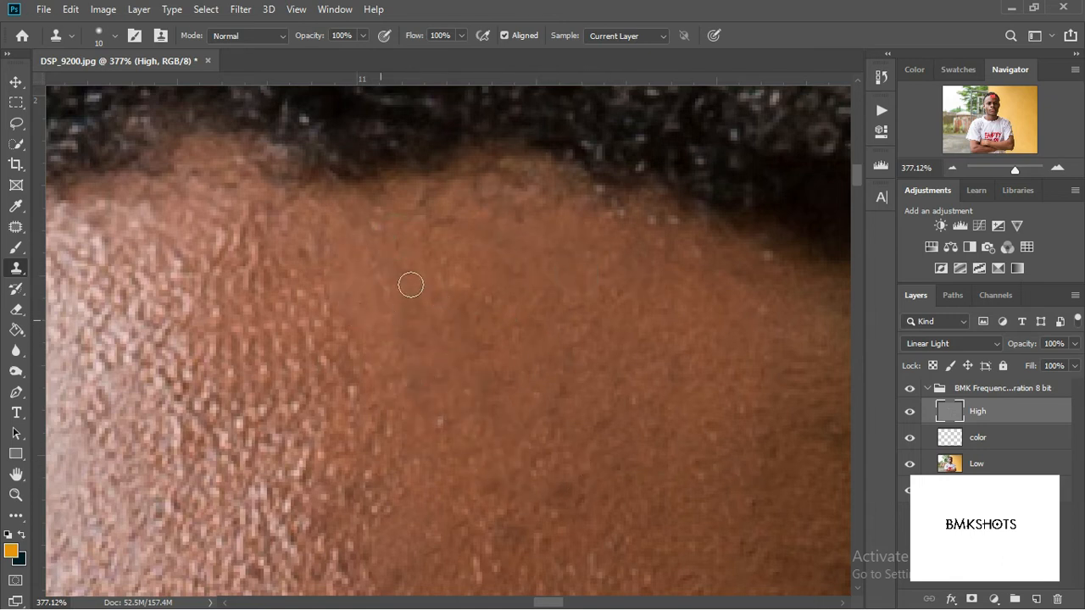
# Resample forehead skin and clone it over the bumps and specks above the inner end of the shaded-side eyebrow.
pyautogui.scroll(-5, 428, 261)
pyautogui.moveTo(418, 322); pyautogui.dragTo(449, 136)
pyautogui.scroll(4, 461, 348)
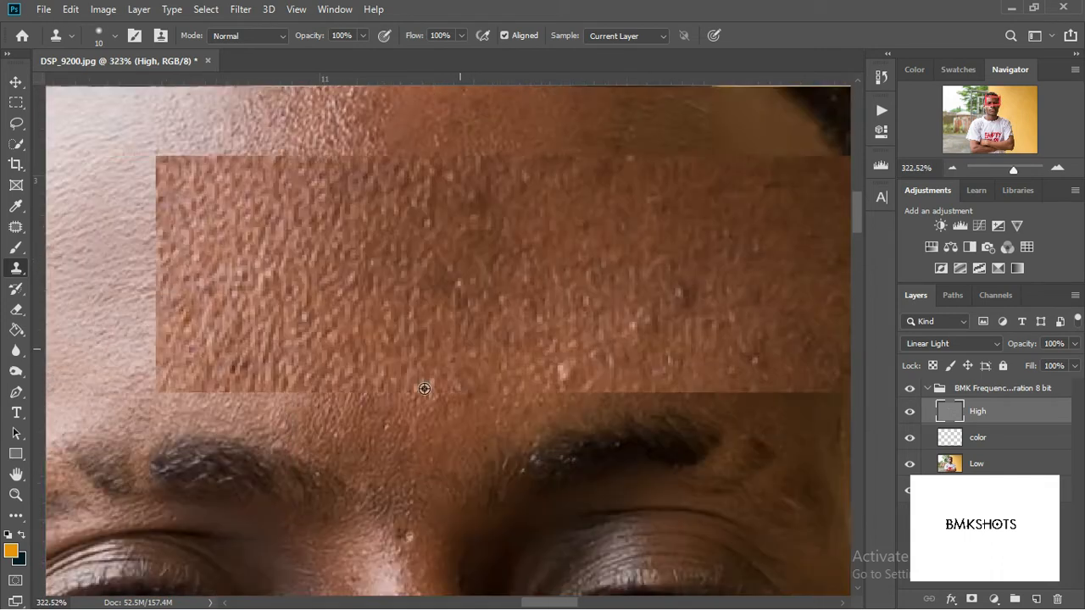
pyautogui.scroll(3, 423, 389)
pyautogui.keyDown('alt'); pyautogui.click(416, 344); pyautogui.keyUp('alt')
pyautogui.moveTo(431, 358)
pyautogui.mouseDown()
pyautogui.moveTo(489, 471)
pyautogui.moveTo(474, 427)
pyautogui.moveTo(532, 412)
pyautogui.moveTo(475, 447)
pyautogui.mouseUp()
pyautogui.keyDown('alt'); pyautogui.click(420, 361); pyautogui.keyUp('alt')
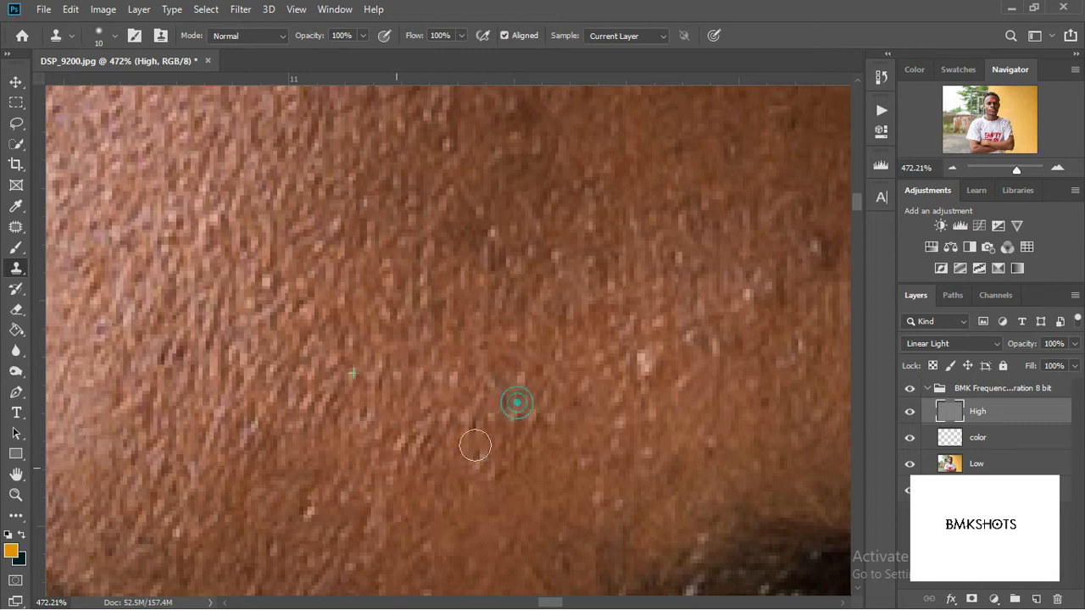
pyautogui.scroll(-9, 510, 378)
pyautogui.scroll(7, 485, 483)
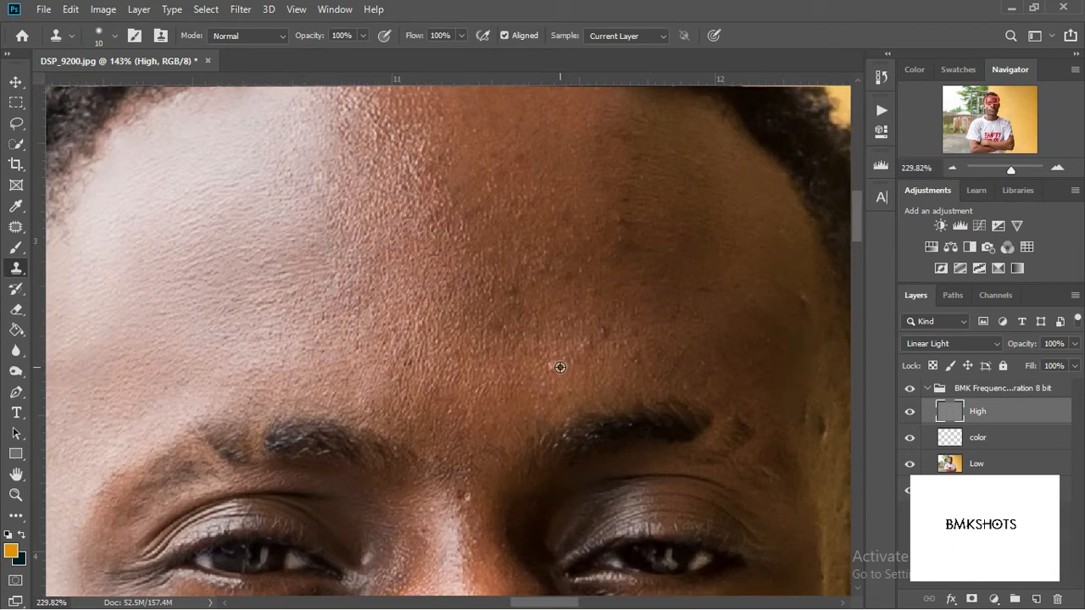
pyautogui.keyDown('alt'); pyautogui.click(492, 375); pyautogui.keyUp('alt')
pyautogui.moveTo(547, 373); pyautogui.dragTo(586, 407)
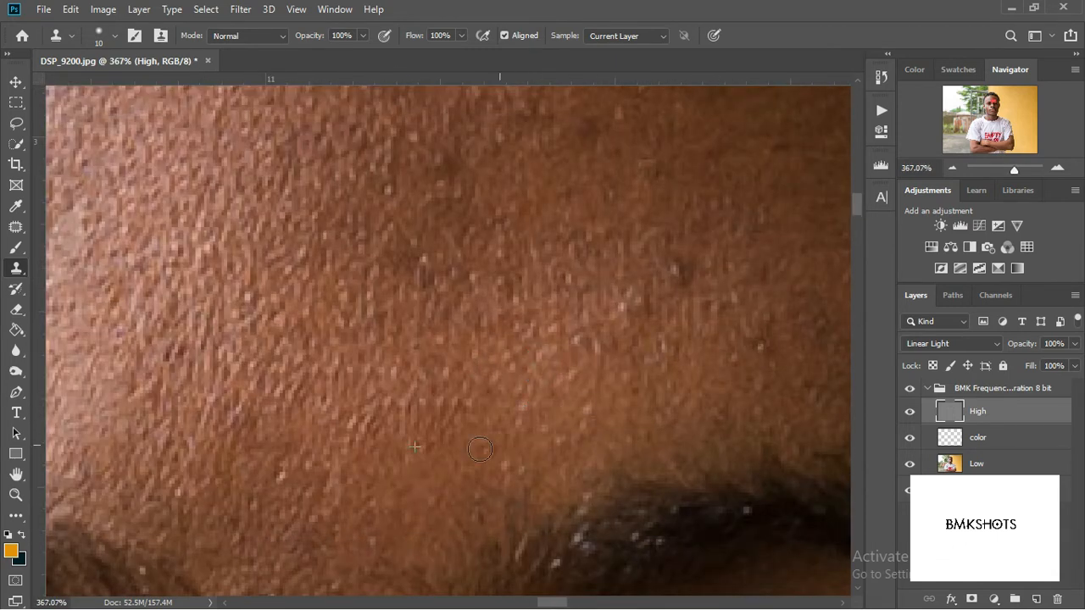
# Clone over the bump near the temple hairline and the dark marks in the middle of the shaded forehead.
pyautogui.scroll(-4, 531, 390)
pyautogui.moveTo(575, 297); pyautogui.dragTo(401, 412)
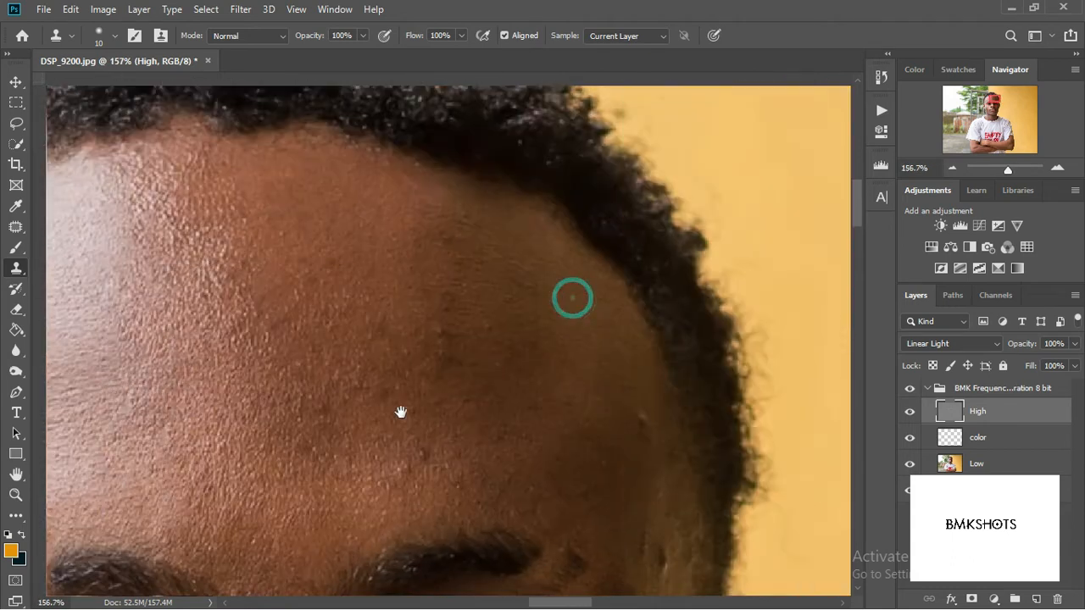
pyautogui.scroll(2, 402, 470)
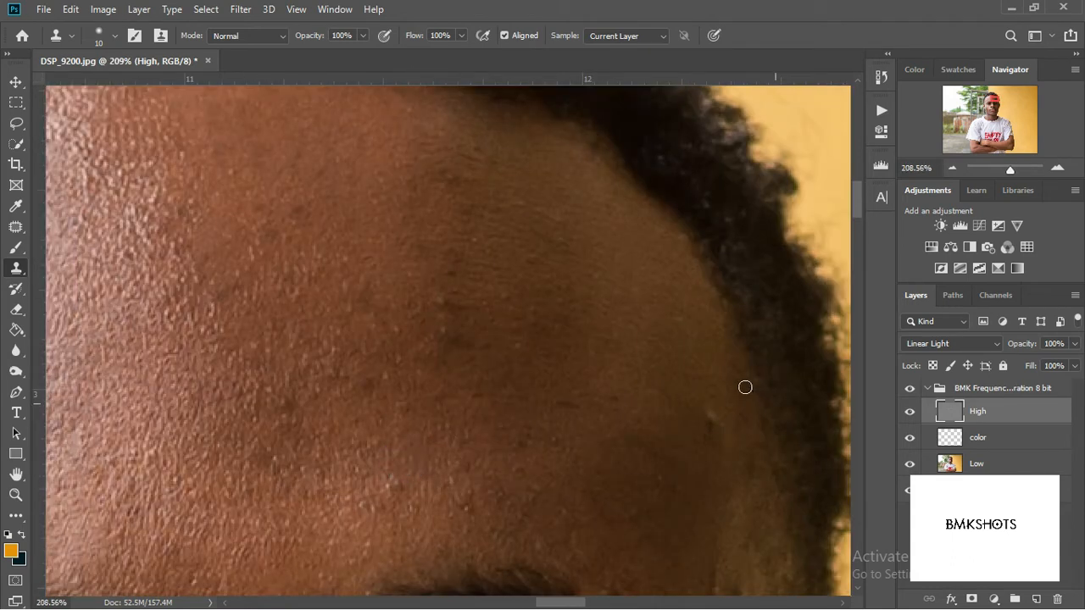
pyautogui.keyDown('alt'); pyautogui.click(695, 390); pyautogui.keyUp('alt')
pyautogui.moveTo(716, 415); pyautogui.dragTo(712, 438)
pyautogui.moveTo(447, 300)
pyautogui.mouseDown()
pyautogui.moveTo(450, 337)
pyautogui.moveTo(472, 305)
pyautogui.mouseUp()
pyautogui.keyDown('alt'); pyautogui.click(458, 310); pyautogui.keyUp('alt')
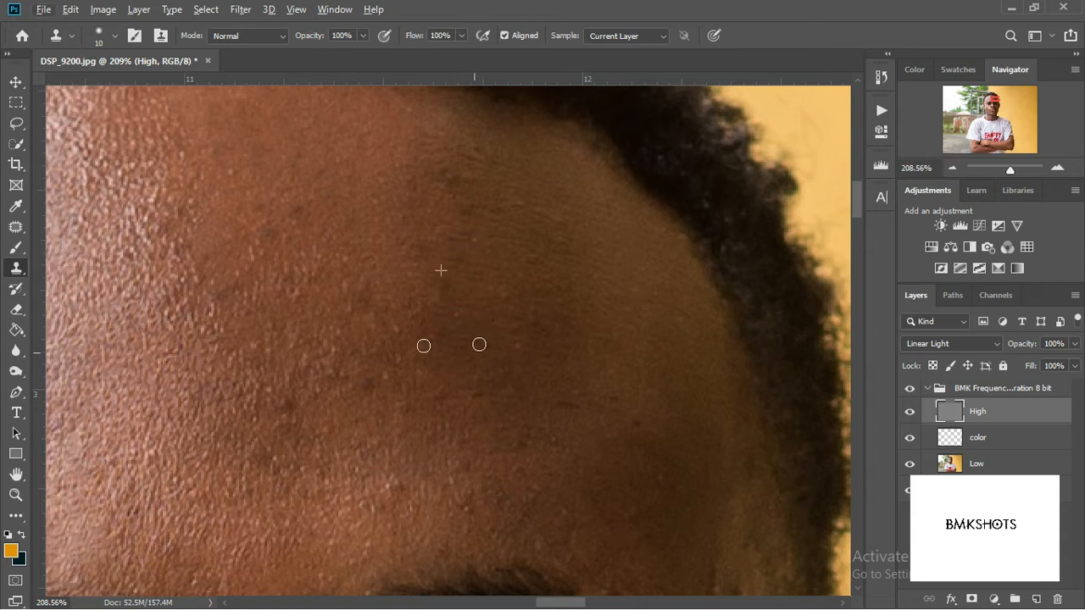
# Sample nearby skin and clone it over the dark spots and short lines on the lower shaded forehead.
pyautogui.scroll(3, 472, 344)
pyautogui.keyDown('alt'); pyautogui.click(461, 403); pyautogui.keyUp('alt')
pyautogui.moveTo(484, 368); pyautogui.dragTo(455, 402)
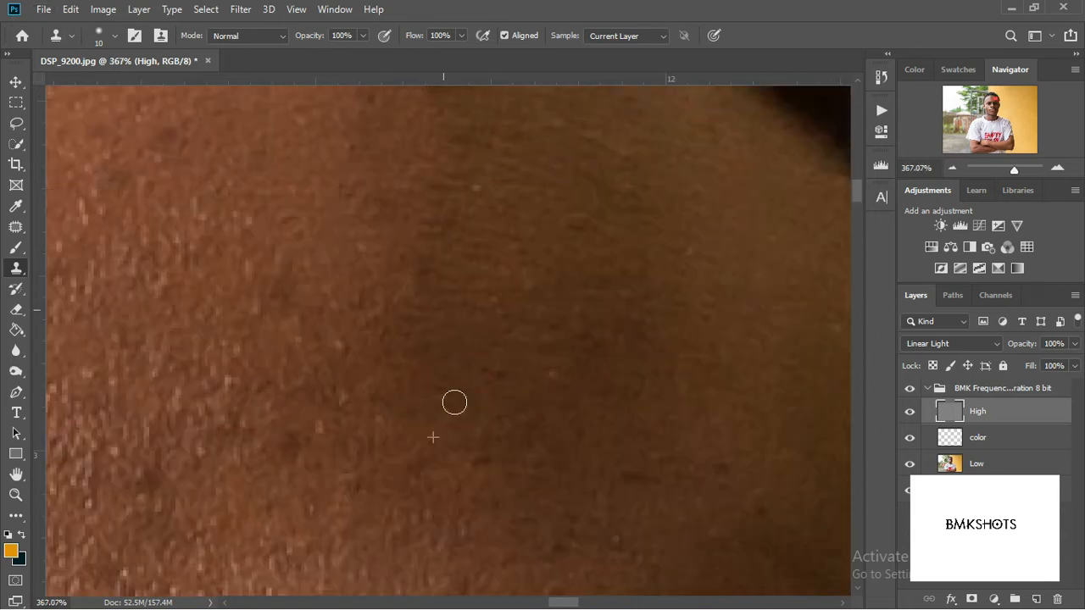
pyautogui.moveTo(397, 444)
pyautogui.mouseDown()
pyautogui.moveTo(354, 451)
pyautogui.moveTo(336, 425)
pyautogui.moveTo(300, 471)
pyautogui.mouseUp()
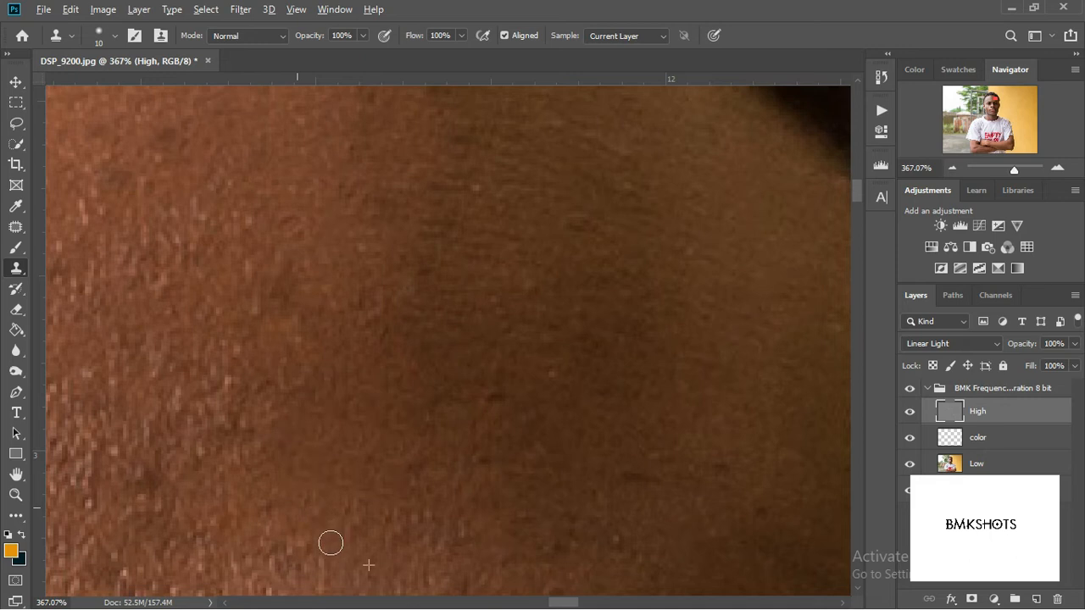
pyautogui.keyDown('alt'); pyautogui.click(642, 403); pyautogui.keyUp('alt')
pyautogui.moveTo(630, 506)
pyautogui.mouseDown()
pyautogui.moveTo(805, 477)
pyautogui.moveTo(722, 475)
pyautogui.moveTo(592, 535)
pyautogui.mouseUp()
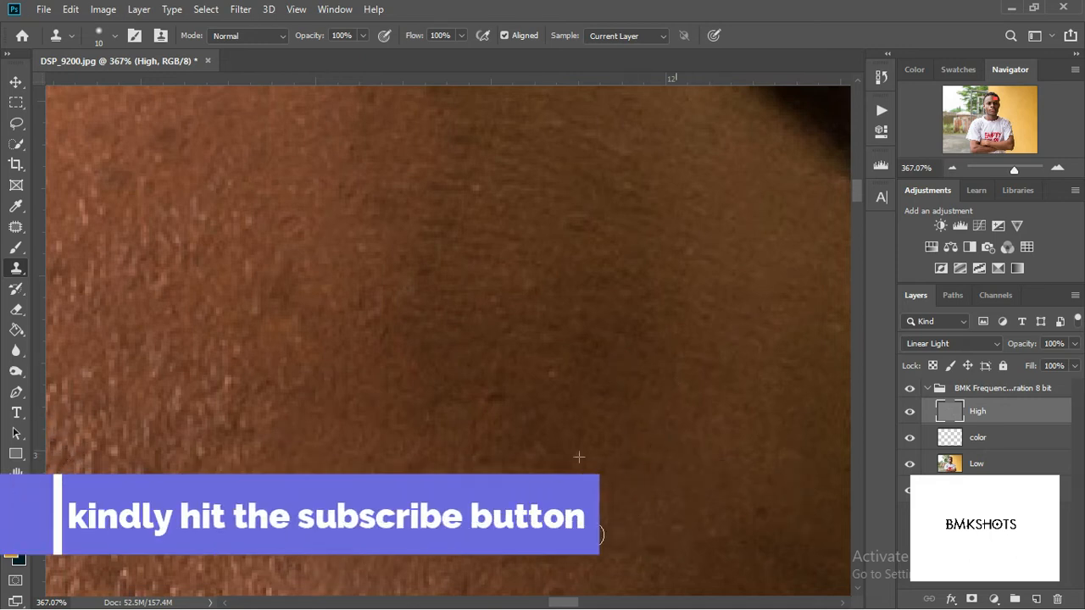
# Clone smooth texture over the remaining uneven patches on the forehead above the shaded-side eyebrow.
pyautogui.scroll(-6, 513, 475)
pyautogui.moveTo(511, 443)
pyautogui.mouseDown()
pyautogui.moveTo(564, 200)
pyautogui.moveTo(357, 363)
pyautogui.mouseUp()
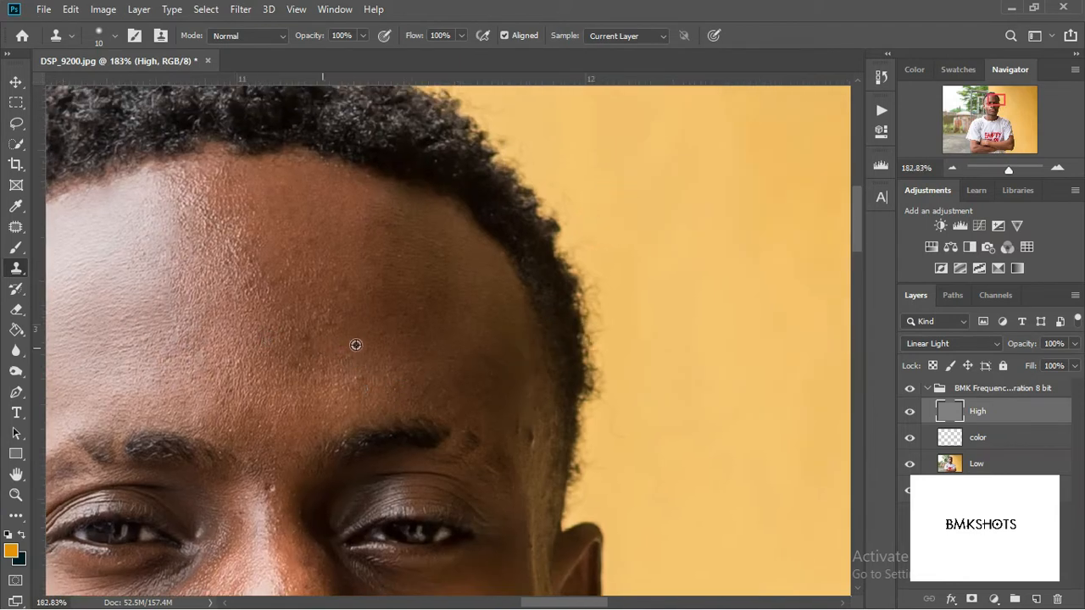
pyautogui.scroll(8, 356, 344)
pyautogui.moveTo(264, 316)
pyautogui.mouseDown()
pyautogui.moveTo(270, 266)
pyautogui.moveTo(222, 373)
pyautogui.moveTo(262, 491)
pyautogui.mouseUp()
pyautogui.keyDown('alt'); pyautogui.click(370, 424); pyautogui.keyUp('alt')
pyautogui.moveTo(277, 421)
pyautogui.mouseDown()
pyautogui.moveTo(237, 412)
pyautogui.moveTo(277, 507)
pyautogui.moveTo(496, 557)
pyautogui.mouseUp()
# Toggle the frequency separation group's visibility off and on to compare the forehead before and after retouching.
pyautogui.scroll(-8, 631, 428)
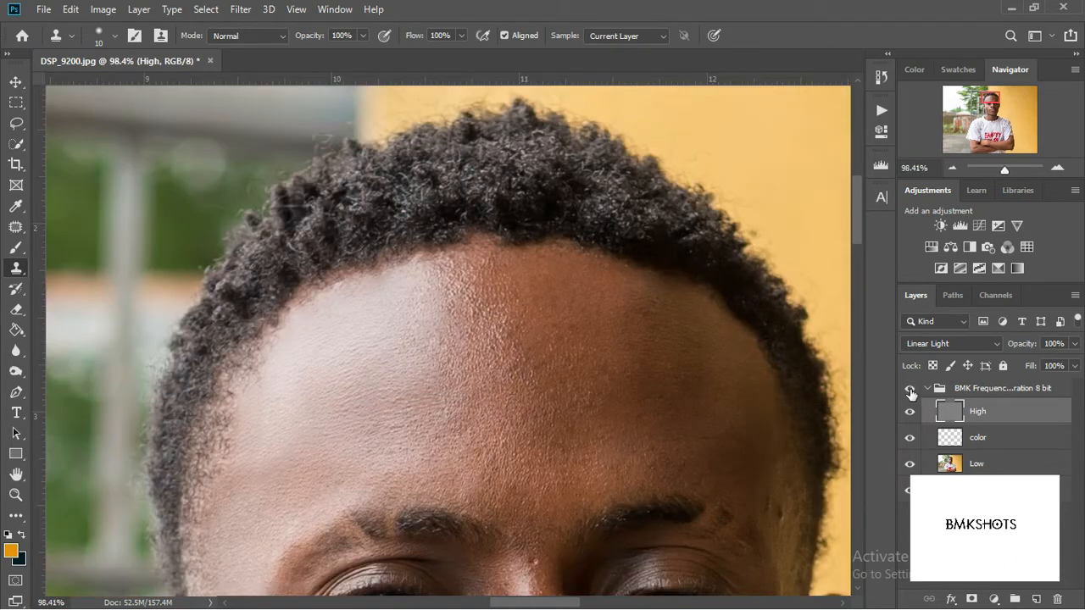
pyautogui.click(909, 390)
pyautogui.click(910, 390)
pyautogui.moveTo(670, 436); pyautogui.dragTo(404, 312)
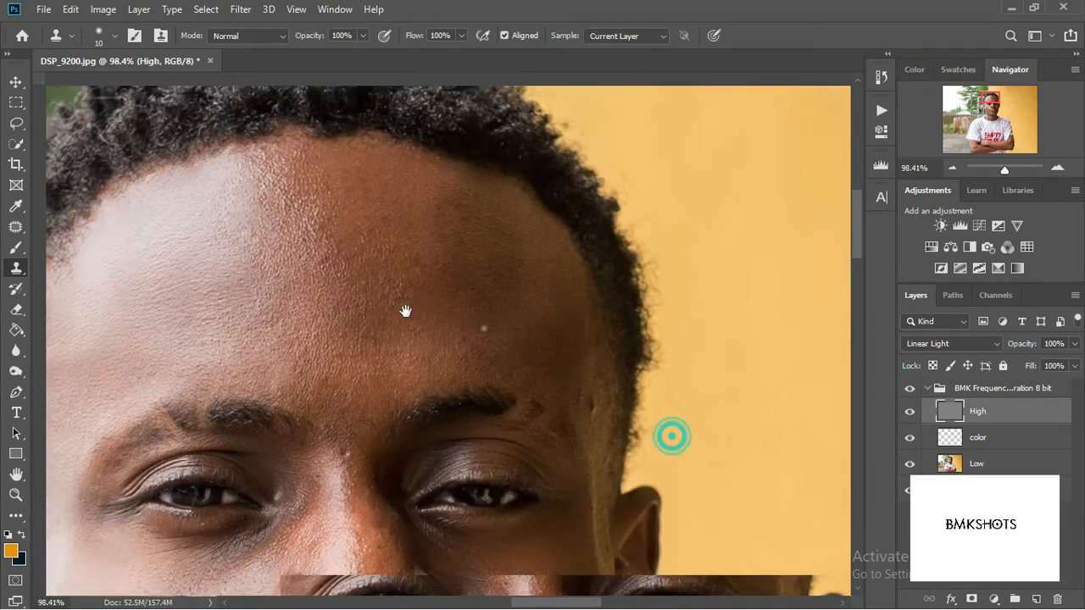
# Clone over the small dark spots on the light strip of skin between the shaded-side eye and ear.
pyautogui.scroll(7, 506, 348)
pyautogui.scroll(2, 463, 403)
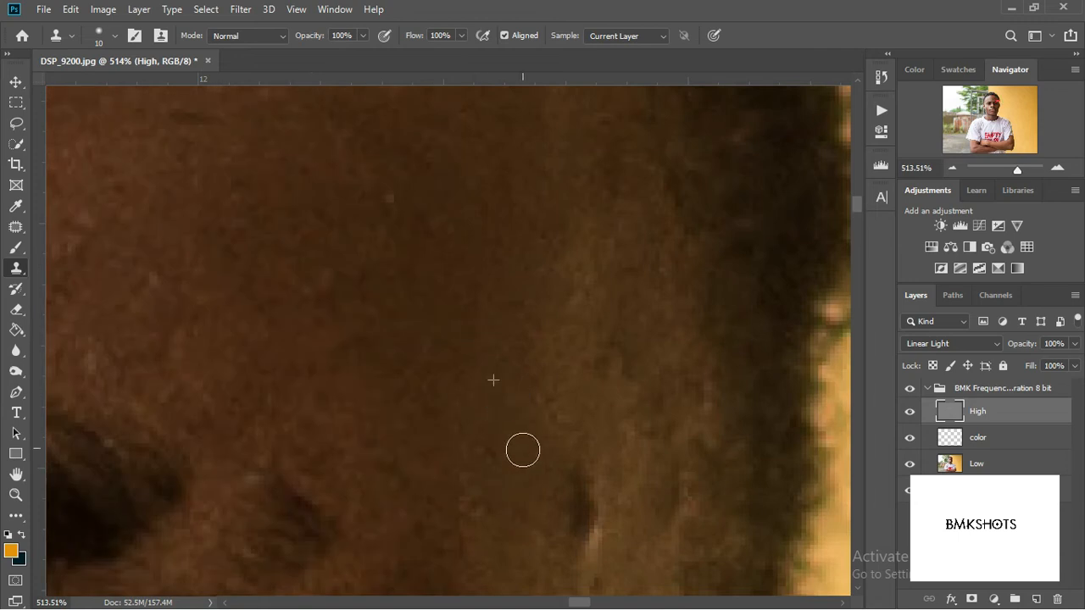
pyautogui.scroll(-5, 610, 367)
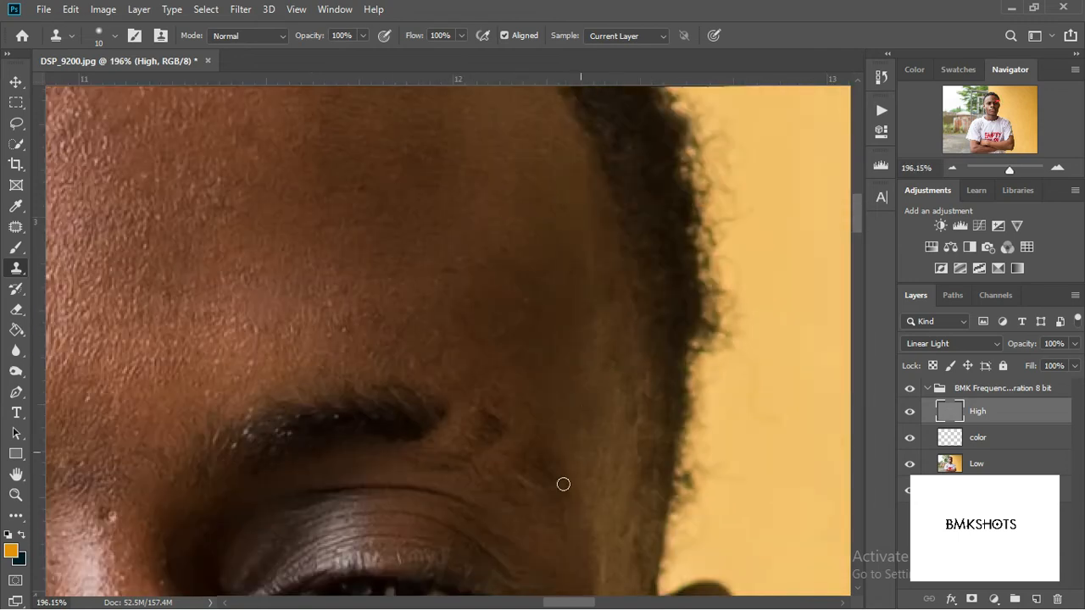
pyautogui.scroll(3, 593, 339)
pyautogui.scroll(5, 583, 307)
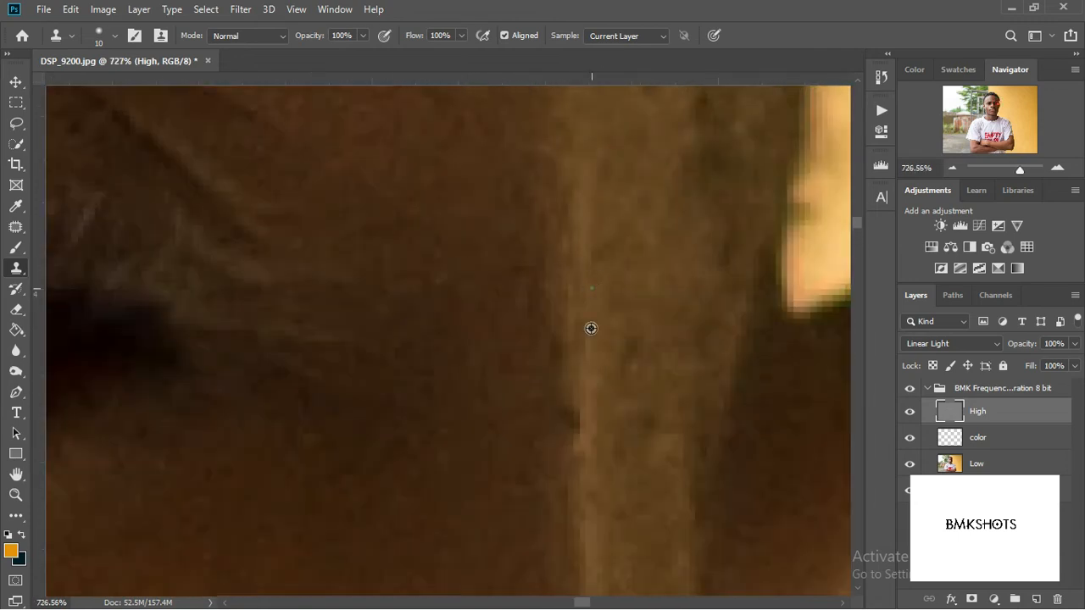
pyautogui.moveTo(538, 266); pyautogui.dragTo(561, 424)
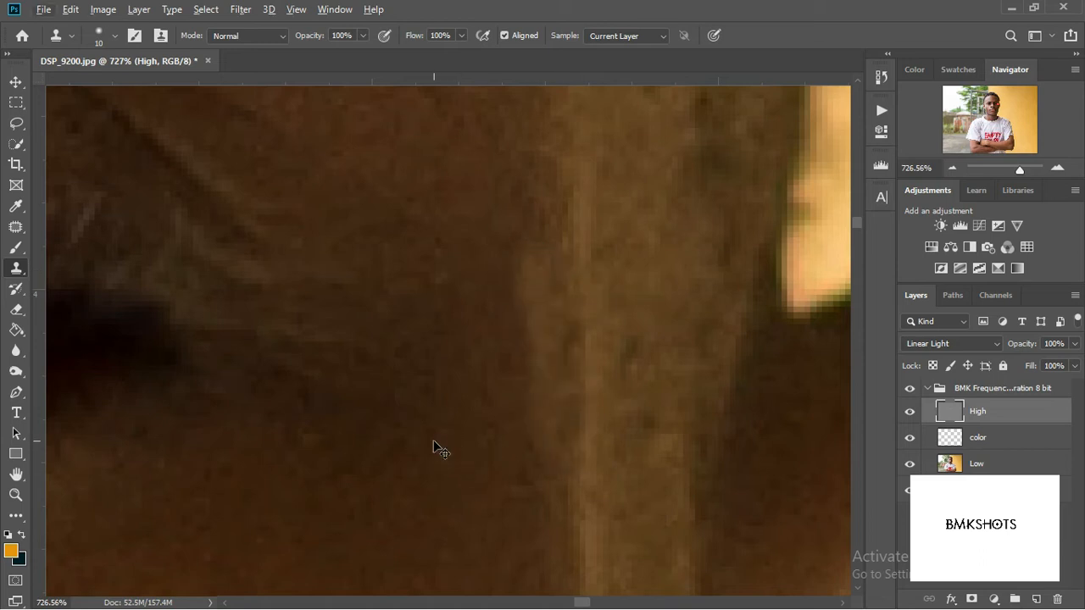
pyautogui.hotkey('ctrl', 'z')
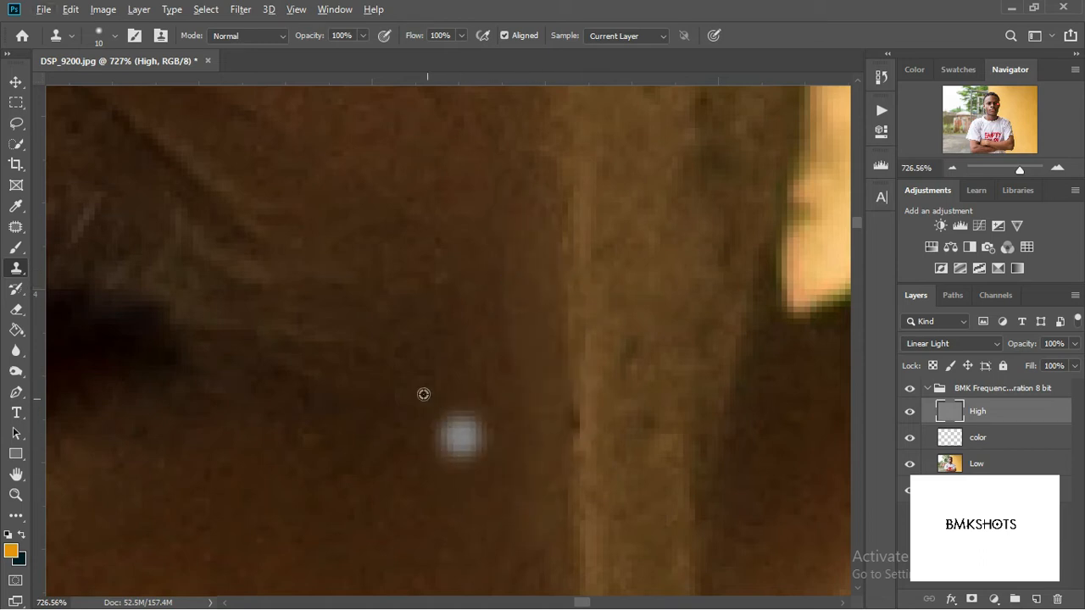
pyautogui.moveTo(617, 322); pyautogui.dragTo(628, 422)
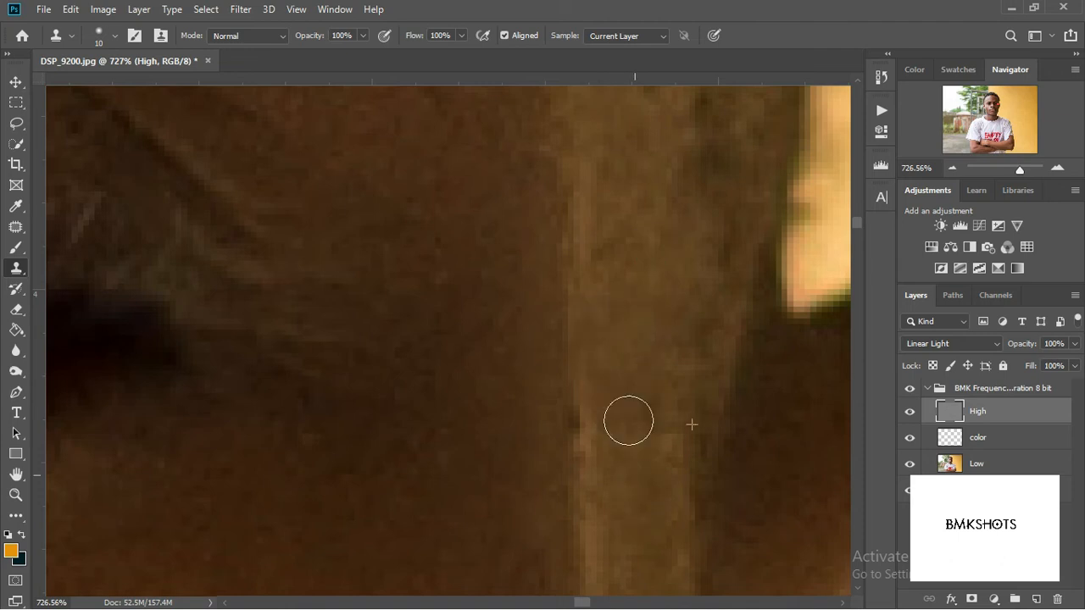
pyautogui.moveTo(584, 381); pyautogui.dragTo(567, 170)
# Remove the dark spot on the edge of the light temple strip with a smaller Spot Healing Brush.
pyautogui.scroll(-5, 599, 301)
pyautogui.moveTo(582, 411)
pyautogui.mouseDown()
pyautogui.moveTo(550, 151)
pyautogui.moveTo(506, 501)
pyautogui.mouseUp()
pyautogui.scroll(3, 576, 140)
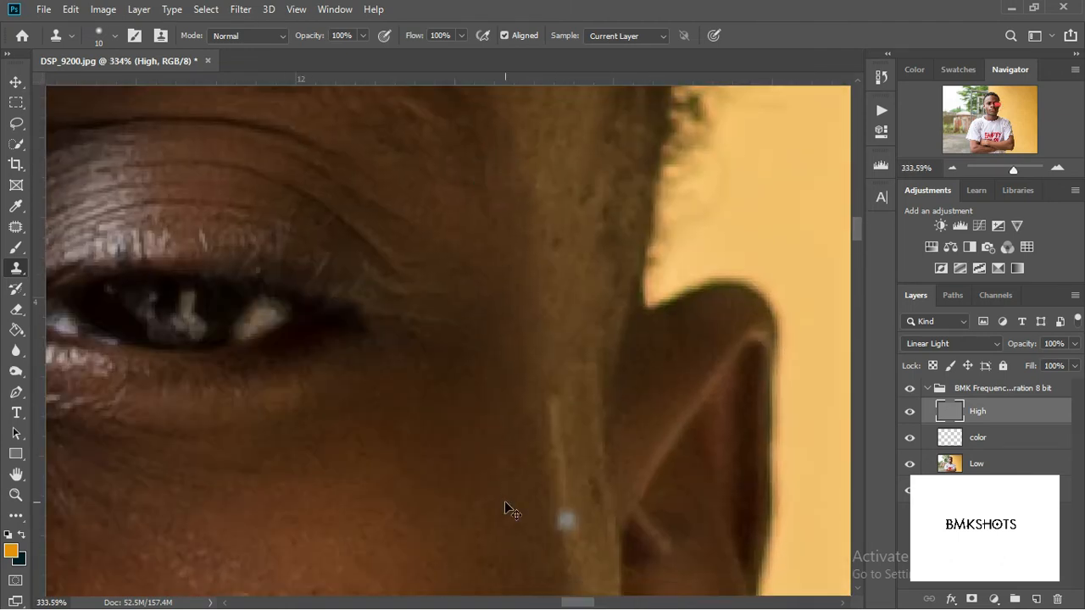
pyautogui.scroll(5, 576, 370)
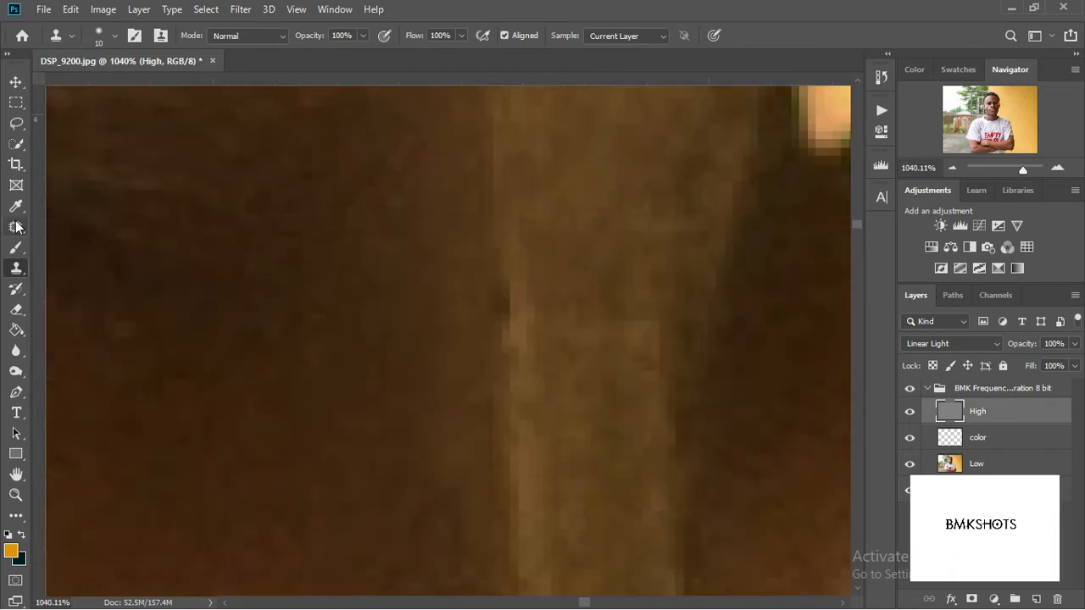
pyautogui.click(17, 227)
pyautogui.click(85, 226)
pyautogui.click(10, 228)
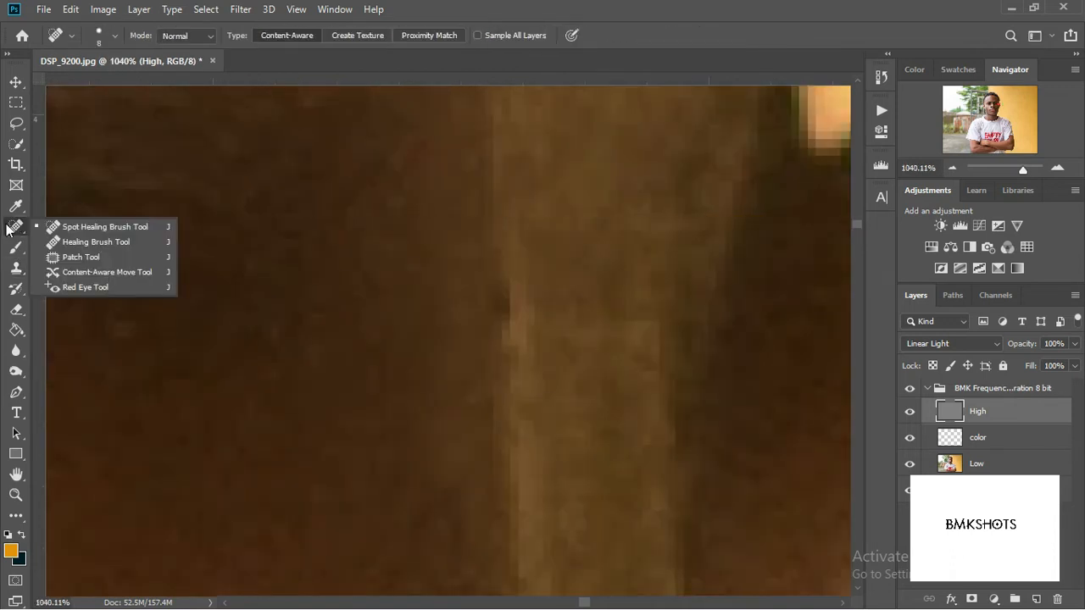
pyautogui.click(71, 223)
pyautogui.press('[')
pyautogui.press('[')
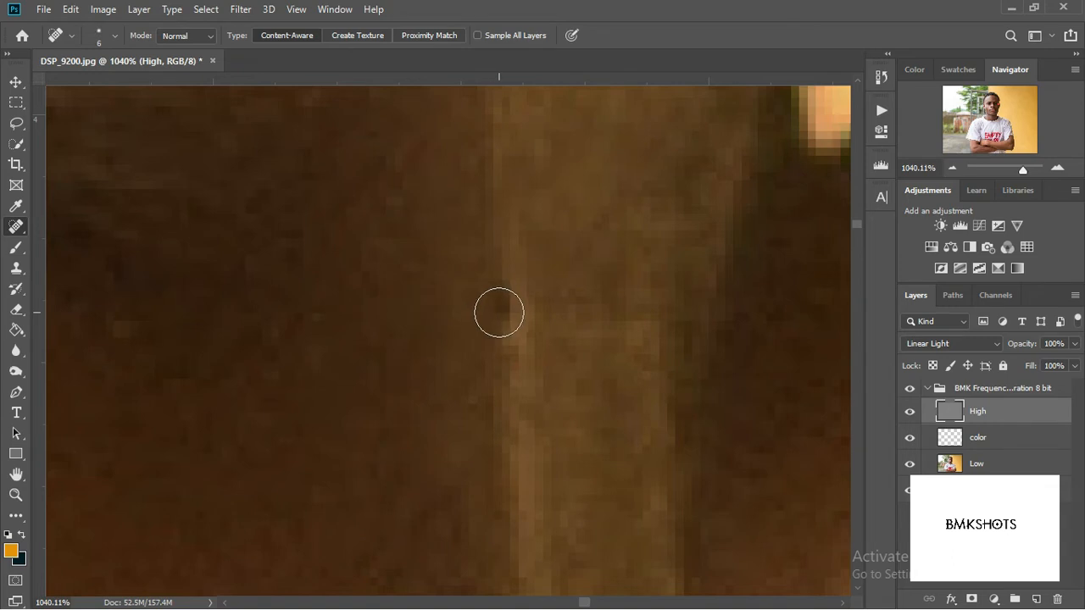
pyautogui.moveTo(504, 299); pyautogui.dragTo(505, 264)
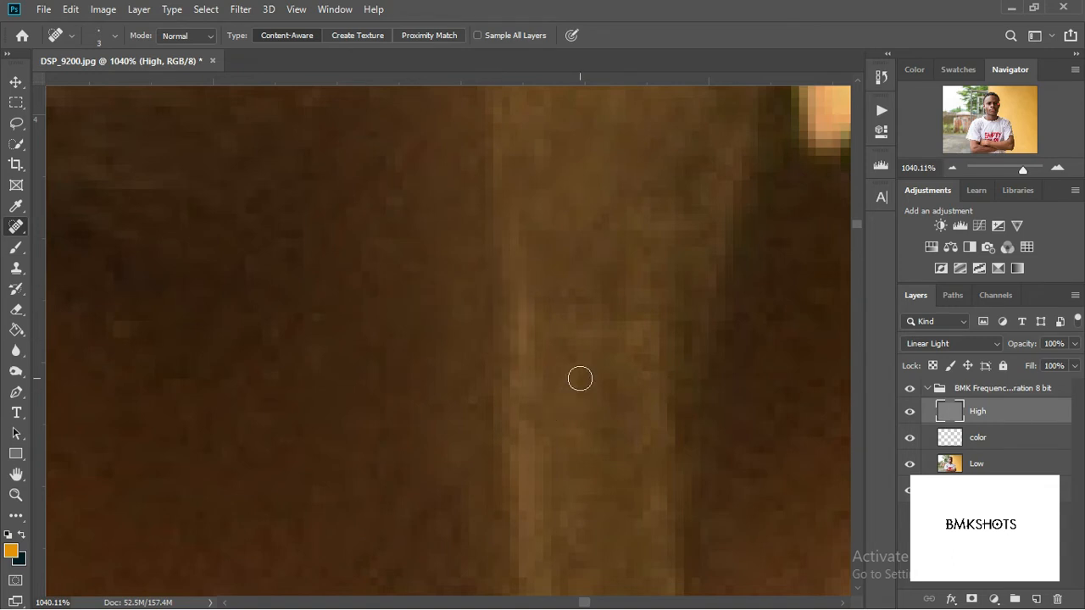
# Spot-heal the dark marks on the light strip of skin just in front of the shaded-side ear.
pyautogui.scroll(-2, 584, 364)
pyautogui.scroll(-4, 584, 364)
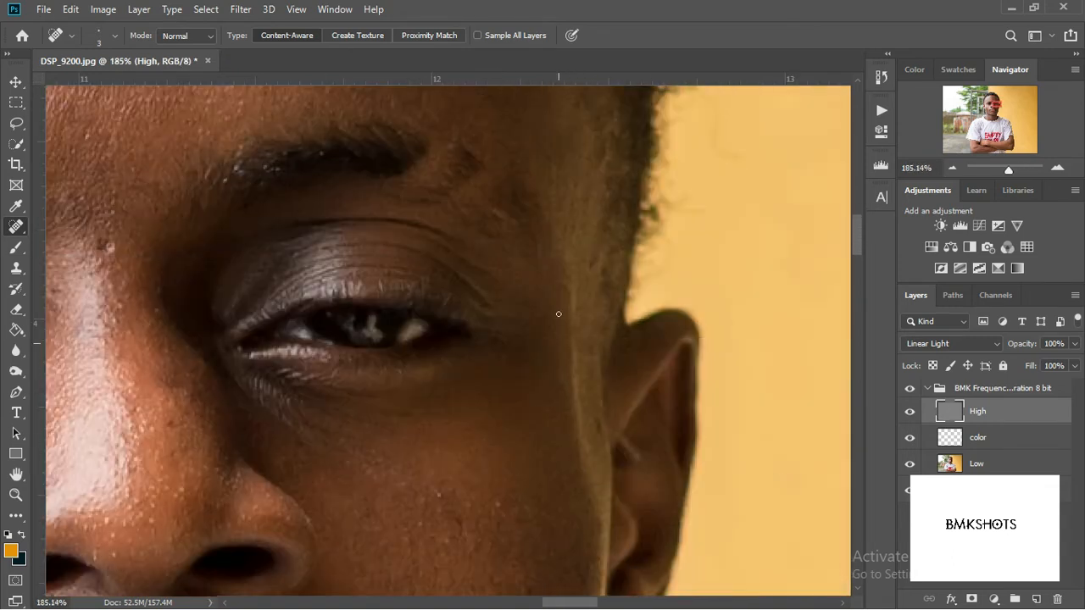
pyautogui.scroll(3, 611, 444)
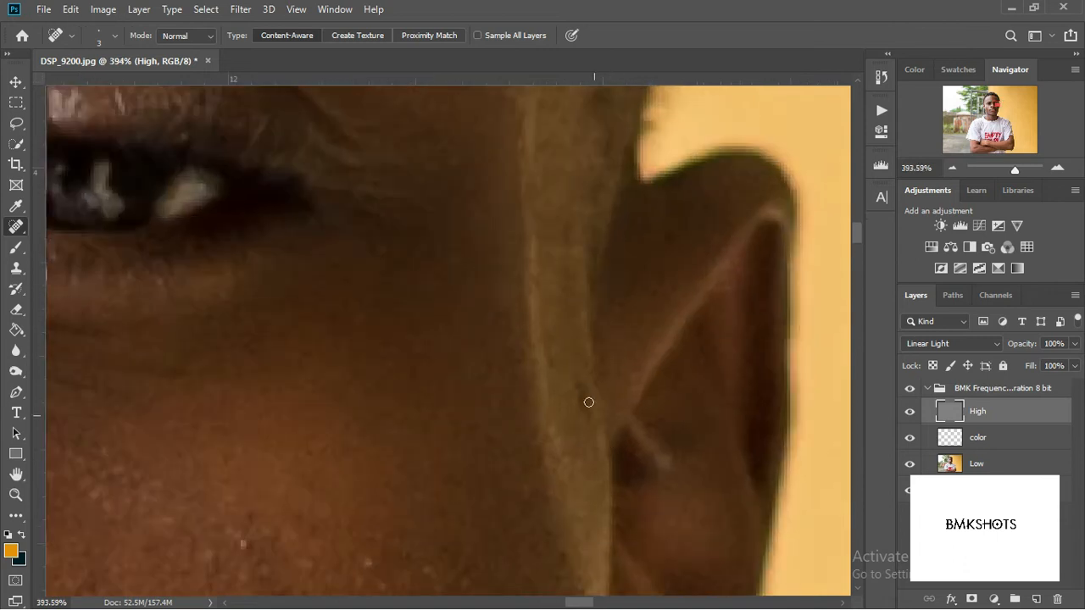
pyautogui.moveTo(589, 399); pyautogui.dragTo(592, 443)
pyautogui.moveTo(582, 402); pyautogui.dragTo(584, 388)
# Sample clean skin with the Clone Stamp tool and clone over the pale bumps below the shaded-side eye.
pyautogui.moveTo(266, 426)
pyautogui.mouseDown()
pyautogui.moveTo(593, 349)
pyautogui.moveTo(631, 327)
pyautogui.mouseUp()
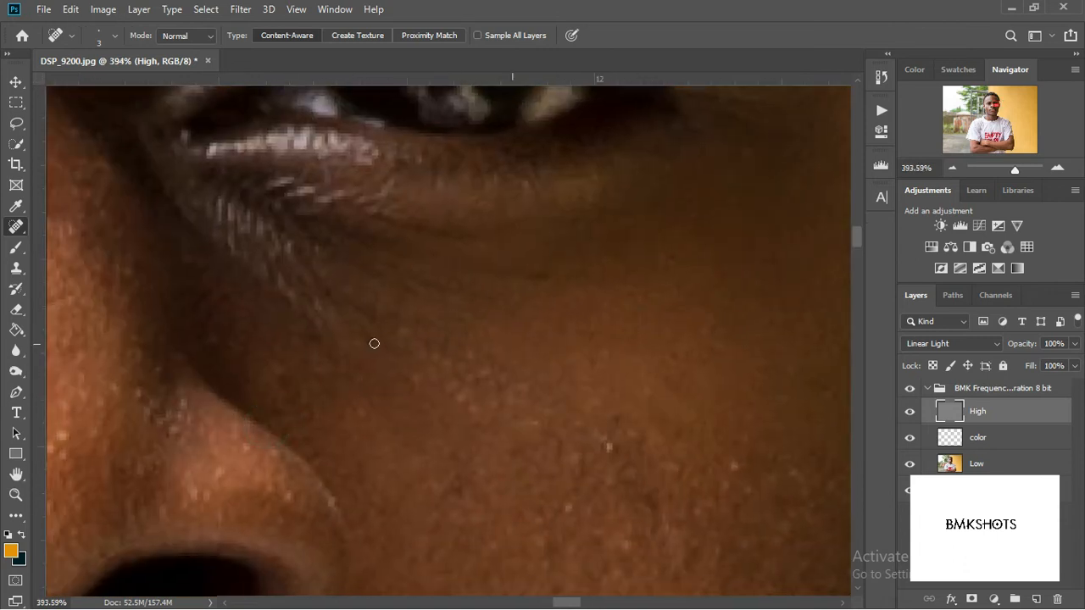
pyautogui.click(15, 269)
pyautogui.keyDown('alt'); pyautogui.click(477, 359); pyautogui.keyUp('alt')
pyautogui.scroll(3, 508, 356)
pyautogui.moveTo(576, 401)
pyautogui.mouseDown()
pyautogui.moveTo(509, 407)
pyautogui.moveTo(297, 332)
pyautogui.mouseUp()
pyautogui.moveTo(492, 379); pyautogui.dragTo(371, 334)
pyautogui.moveTo(234, 291); pyautogui.dragTo(85, 232)
# Resample nearby skin and clone over the rough pores in the middle of the shaded cheek.
pyautogui.click(245, 363)
pyautogui.keyDown('alt'); pyautogui.click(479, 315); pyautogui.keyUp('alt')
pyautogui.moveTo(481, 398); pyautogui.dragTo(358, 482)
pyautogui.moveTo(464, 608)
pyautogui.mouseDown()
pyautogui.moveTo(476, 461)
pyautogui.moveTo(588, 427)
pyautogui.moveTo(757, 455)
pyautogui.moveTo(611, 575)
pyautogui.moveTo(572, 588)
pyautogui.mouseUp()
pyautogui.keyDown('alt'); pyautogui.click(478, 522); pyautogui.keyUp('alt')
pyautogui.scroll(-4, 478, 523)
pyautogui.moveTo(614, 459); pyautogui.dragTo(565, 299)
# Clone over the raised bump and uneven texture on the lower shaded cheek beside the earlobe.
pyautogui.scroll(3, 558, 391)
pyautogui.moveTo(512, 368)
pyautogui.mouseDown()
pyautogui.moveTo(514, 441)
pyautogui.moveTo(419, 452)
pyautogui.moveTo(533, 381)
pyautogui.mouseUp()
pyautogui.moveTo(655, 309)
pyautogui.mouseDown()
pyautogui.moveTo(561, 302)
pyautogui.moveTo(566, 313)
pyautogui.mouseUp()
pyautogui.moveTo(433, 281); pyautogui.dragTo(342, 281)
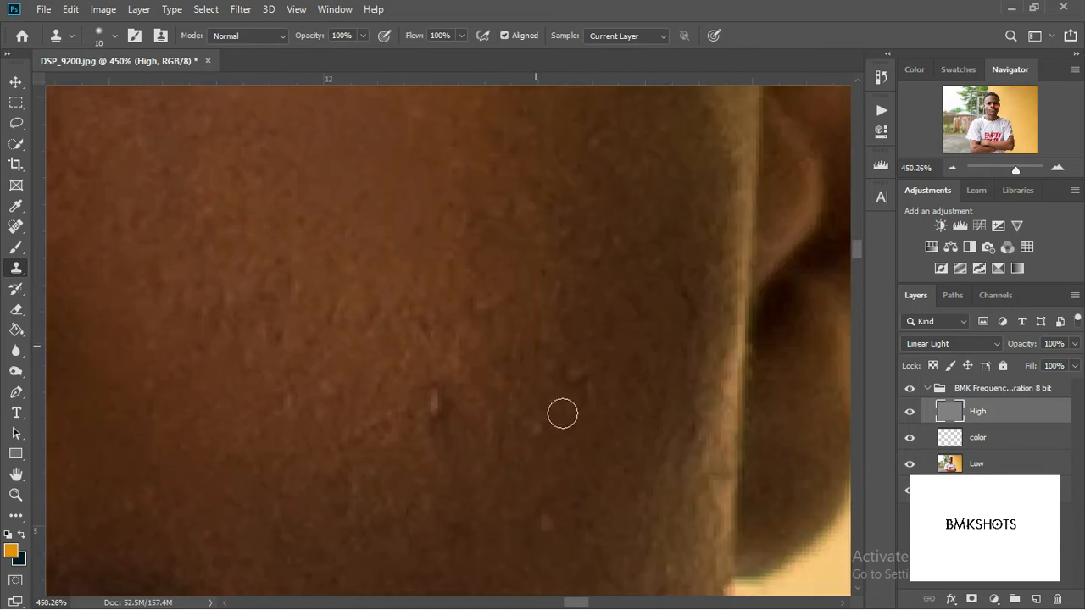
pyautogui.moveTo(422, 385); pyautogui.dragTo(442, 411)
pyautogui.moveTo(445, 384)
pyautogui.mouseDown()
pyautogui.moveTo(412, 469)
pyautogui.moveTo(382, 458)
pyautogui.moveTo(539, 538)
pyautogui.mouseUp()
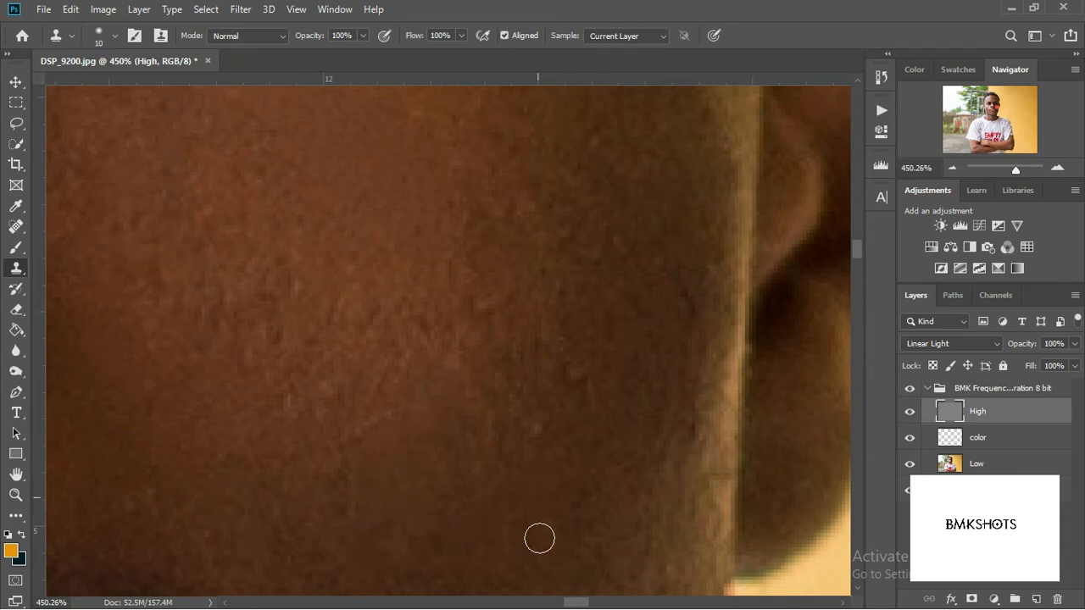
pyautogui.moveTo(589, 360); pyautogui.dragTo(495, 208)
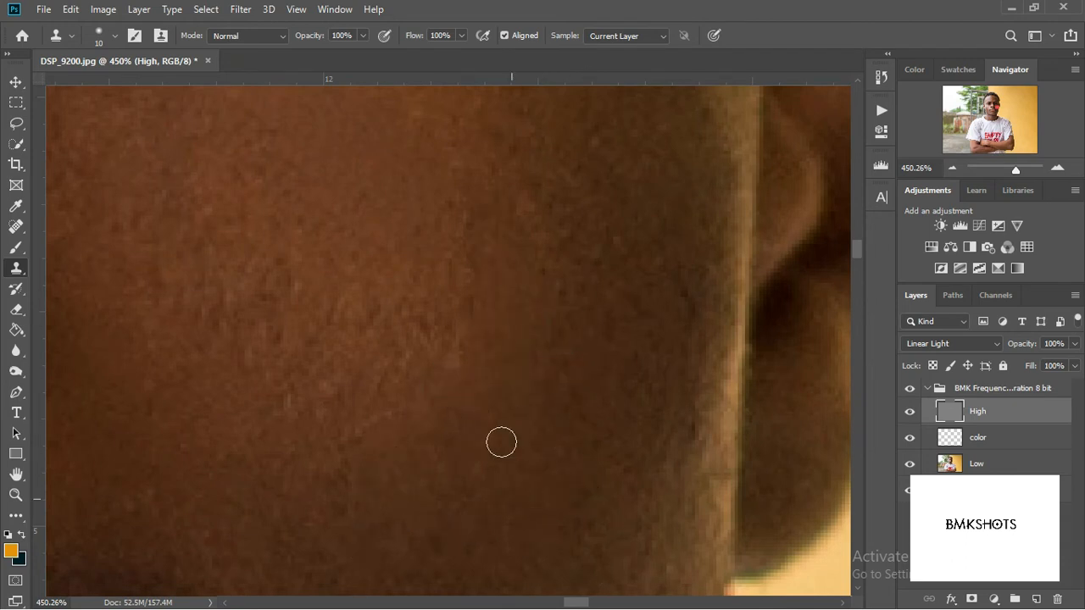
pyautogui.moveTo(685, 463)
pyautogui.mouseDown()
pyautogui.moveTo(658, 320)
pyautogui.moveTo(641, 342)
pyautogui.mouseUp()
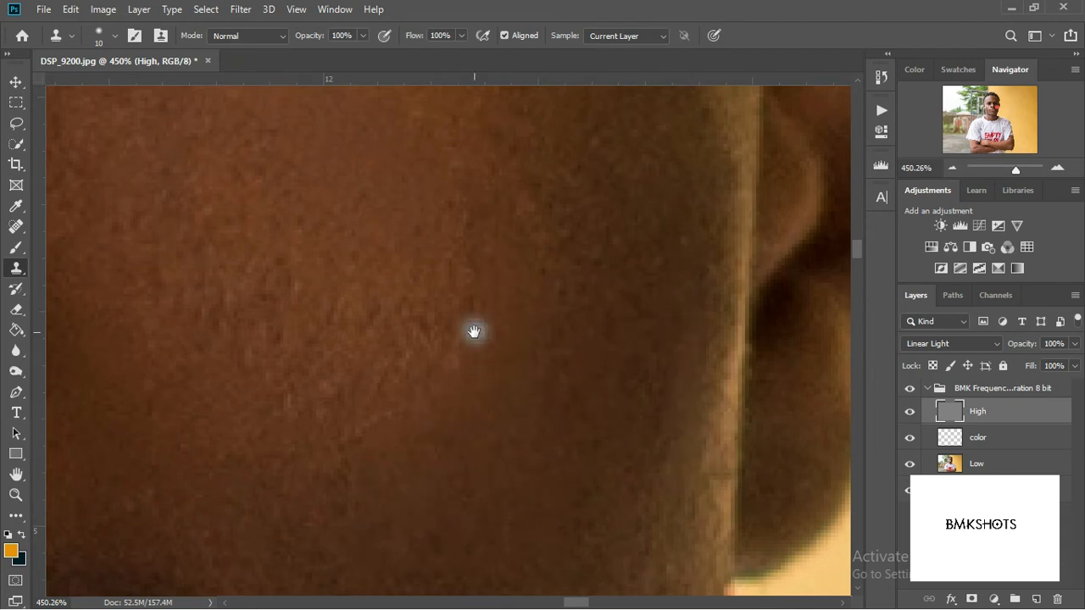
# Clone smooth texture over the remaining uneven patches on the shaded cheek toward the nostril.
pyautogui.moveTo(475, 331); pyautogui.dragTo(474, 501)
pyautogui.moveTo(327, 424)
pyautogui.mouseDown()
pyautogui.moveTo(661, 243)
pyautogui.moveTo(677, 507)
pyautogui.mouseUp()
pyautogui.moveTo(748, 399); pyautogui.dragTo(506, 391)
pyautogui.moveTo(534, 301); pyautogui.dragTo(549, 428)
pyautogui.click(536, 490)
pyautogui.moveTo(361, 458); pyautogui.dragTo(639, 334)
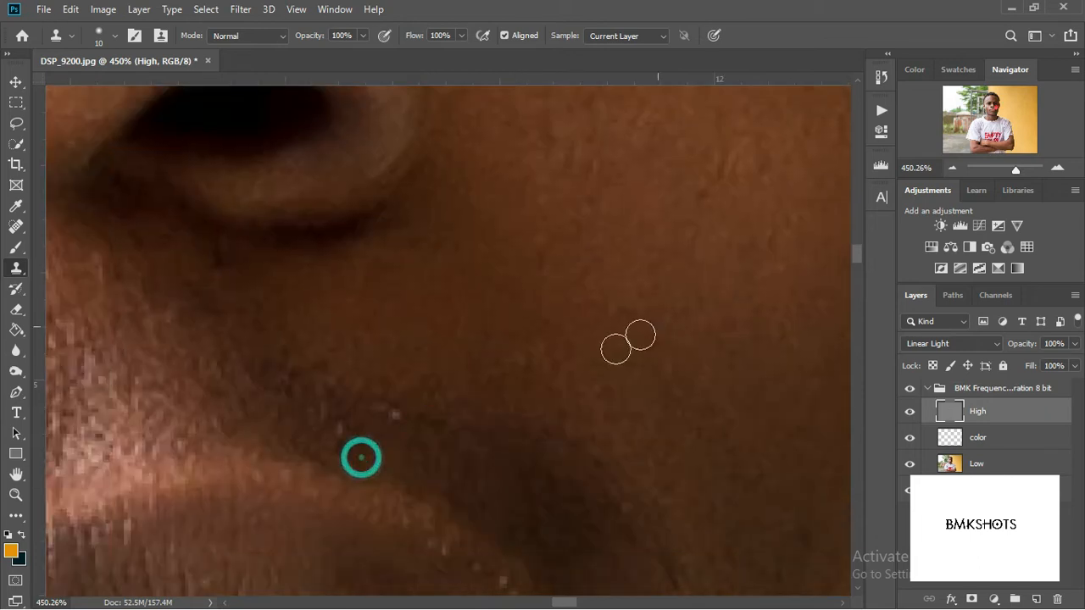
# Clone over the light specks along the upper lip's edge near the shaded-side mouth corner, using lip-edge skin as the source.
pyautogui.scroll(-4, 472, 344)
pyautogui.scroll(4, 367, 355)
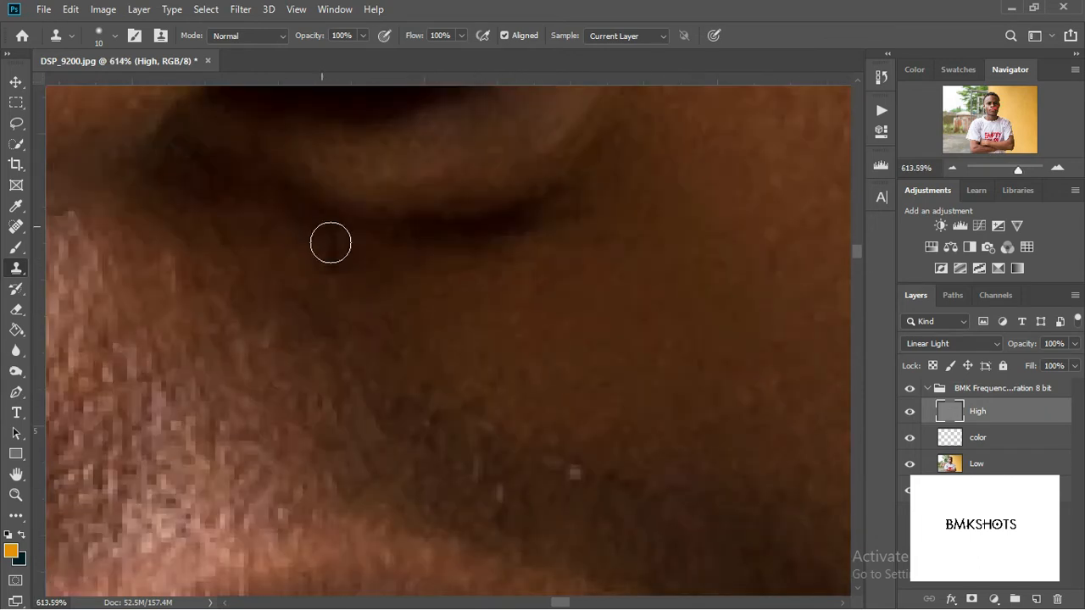
pyautogui.scroll(-1, 481, 300)
pyautogui.scroll(-3, 483, 301)
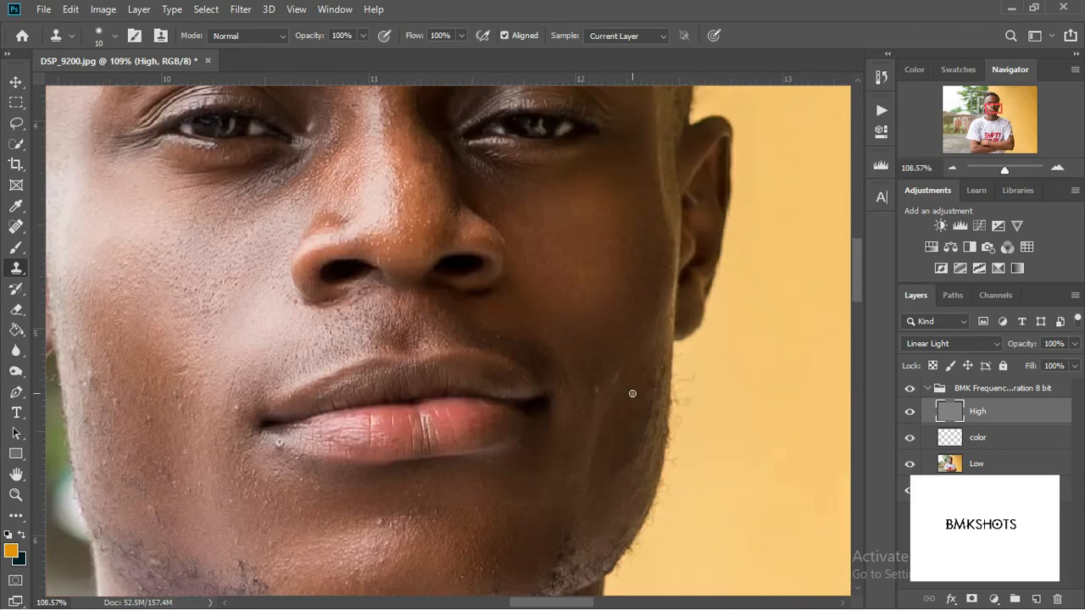
pyautogui.scroll(5, 624, 393)
pyautogui.keyDown('alt'); pyautogui.click(288, 380); pyautogui.keyUp('alt')
pyautogui.moveTo(295, 363)
pyautogui.mouseDown()
pyautogui.moveTo(285, 342)
pyautogui.moveTo(303, 390)
pyautogui.mouseUp()
pyautogui.moveTo(165, 271); pyautogui.dragTo(224, 327)
pyautogui.hotkey('ctrl', 'z')
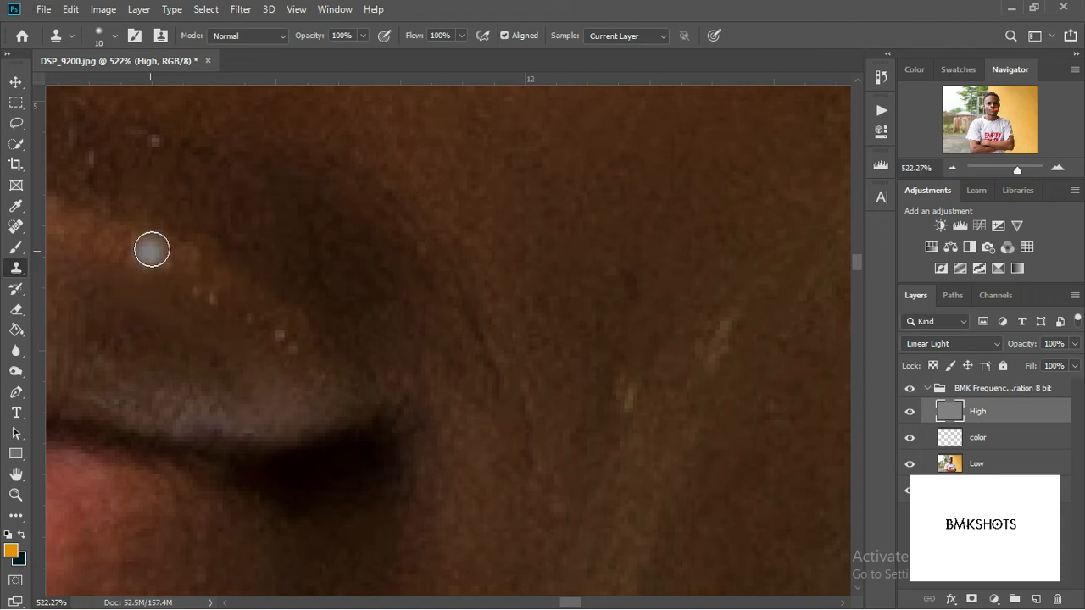
pyautogui.keyDown('alt'); pyautogui.click(121, 243); pyautogui.keyUp('alt')
pyautogui.click(190, 261)
# Clone over the white specks in the moustache area above the shaded half of the upper lip.
pyautogui.scroll(-4, 376, 351)
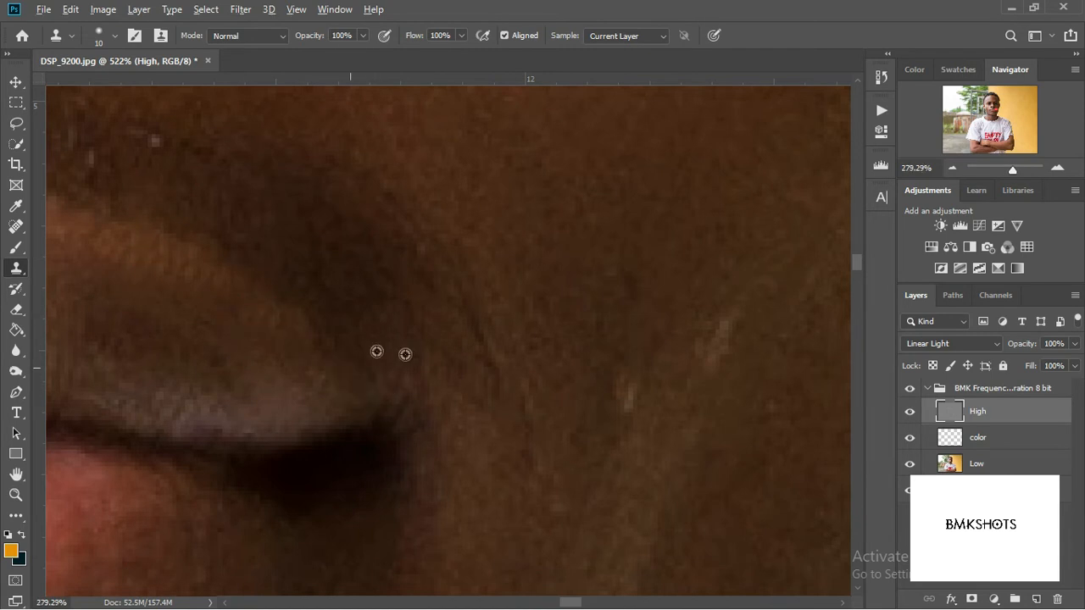
pyautogui.scroll(4, 375, 302)
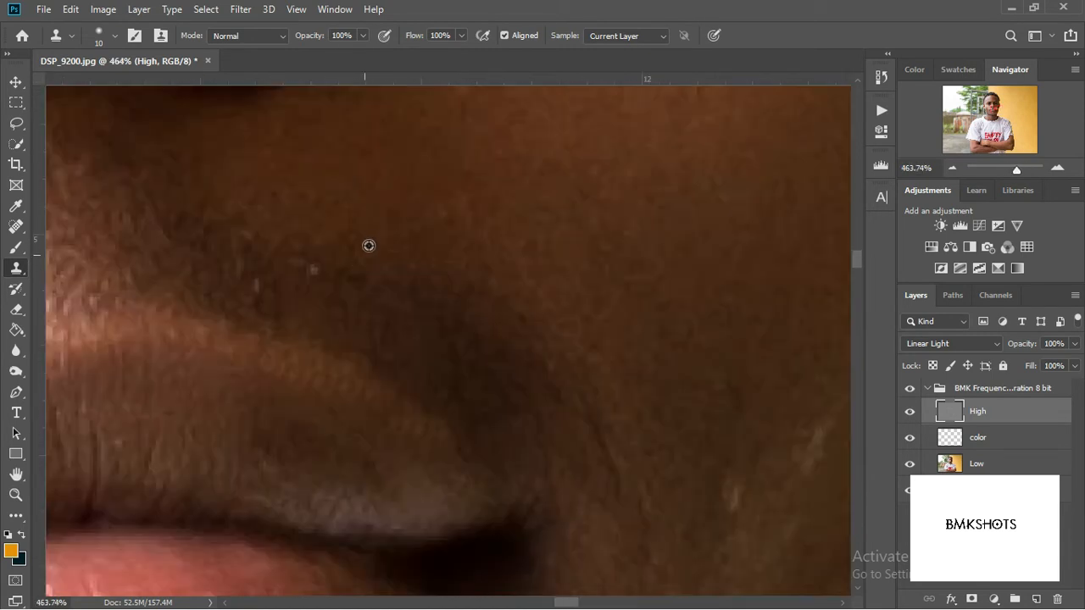
pyautogui.click(357, 305)
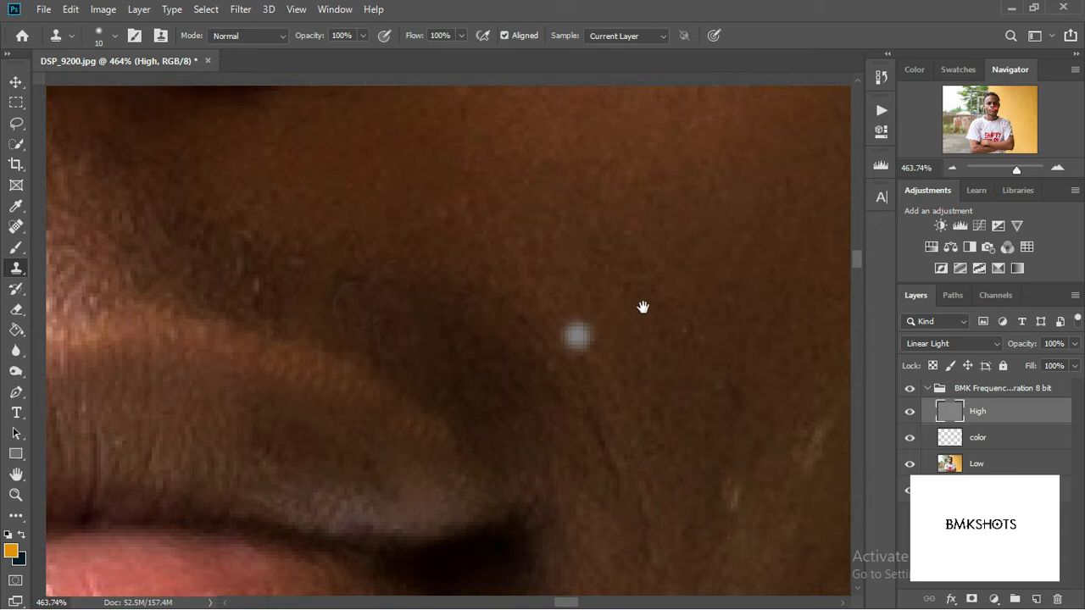
# Clone over the light streaks on the shaded lower cheek beside the mouth corner.
pyautogui.moveTo(684, 330); pyautogui.dragTo(273, 287)
pyautogui.click(383, 301)
pyautogui.moveTo(376, 407); pyautogui.dragTo(415, 383)
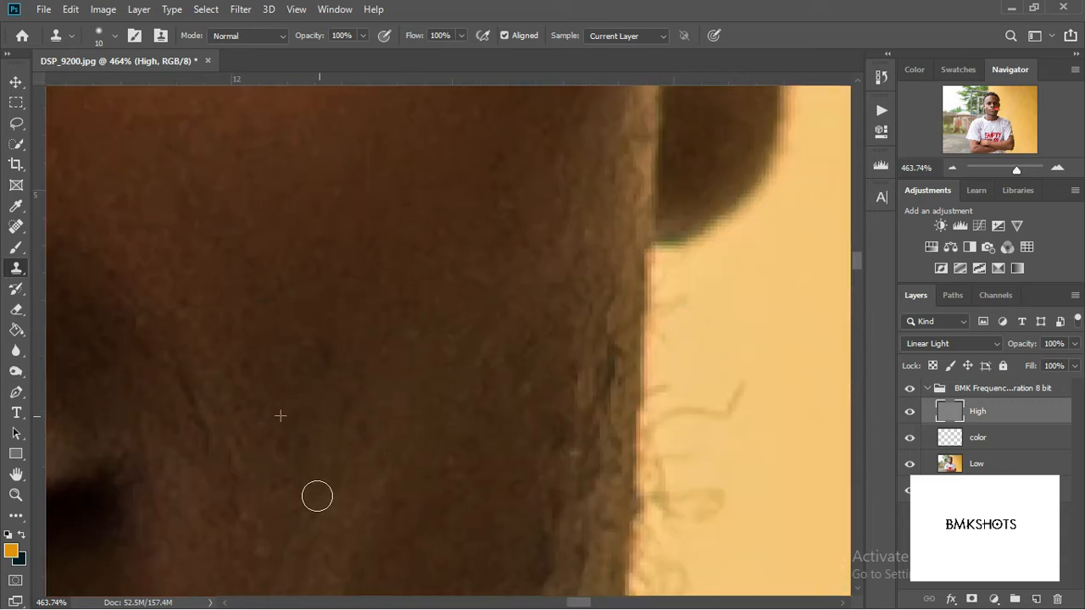
pyautogui.scroll(-2, 494, 356)
pyautogui.scroll(2, 499, 330)
pyautogui.keyDown('alt'); pyautogui.click(484, 334); pyautogui.keyUp('alt')
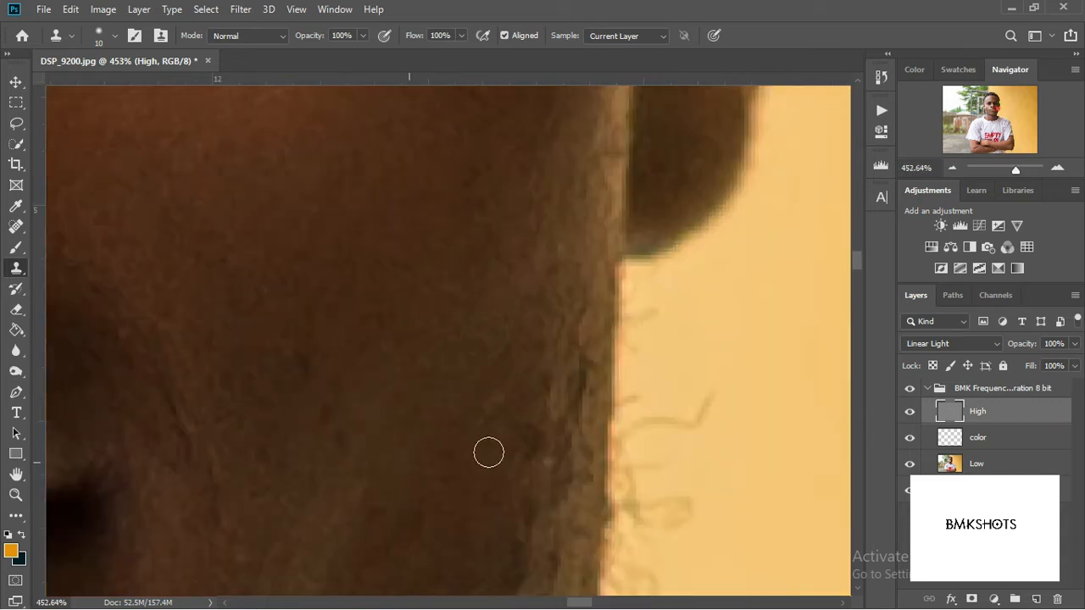
pyautogui.click(474, 369)
# Sample clean skin and clone over the dark stubble along the jaw edge below the earlobe and the nearby cheek spots.
pyautogui.keyDown('alt'); pyautogui.click(459, 247); pyautogui.keyUp('alt')
pyautogui.moveTo(498, 271)
pyautogui.mouseDown()
pyautogui.moveTo(513, 406)
pyautogui.moveTo(561, 445)
pyautogui.mouseUp()
pyautogui.keyDown('alt'); pyautogui.click(535, 280); pyautogui.keyUp('alt')
pyautogui.moveTo(573, 317); pyautogui.dragTo(576, 402)
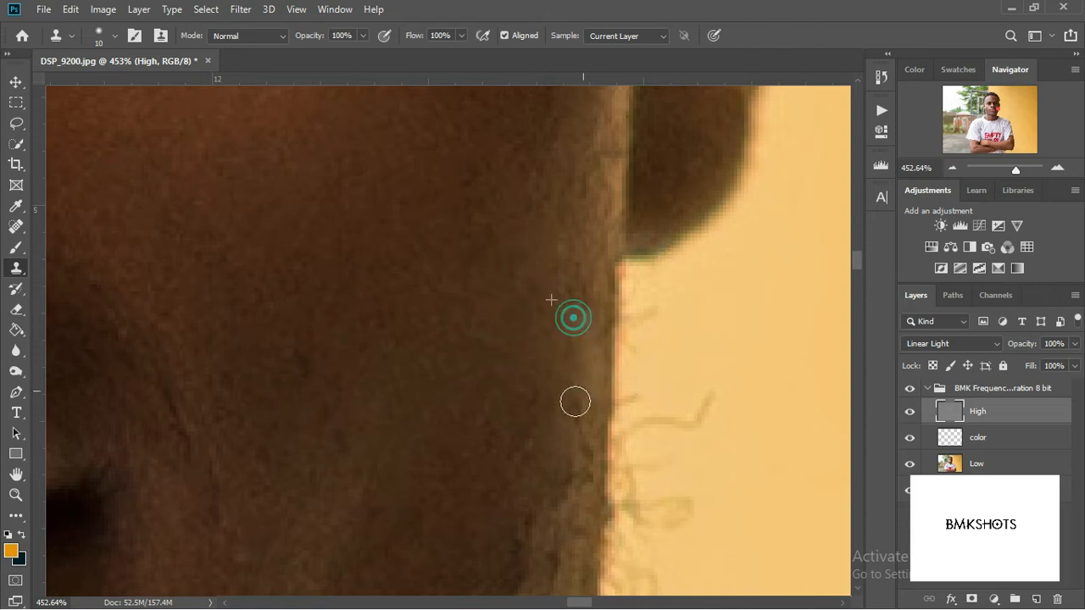
pyautogui.keyDown('alt'); pyautogui.click(338, 275); pyautogui.keyUp('alt')
pyautogui.moveTo(303, 343); pyautogui.dragTo(374, 526)
pyautogui.keyDown('alt'); pyautogui.click(576, 251); pyautogui.keyUp('alt')
pyautogui.moveTo(574, 314); pyautogui.dragTo(566, 429)
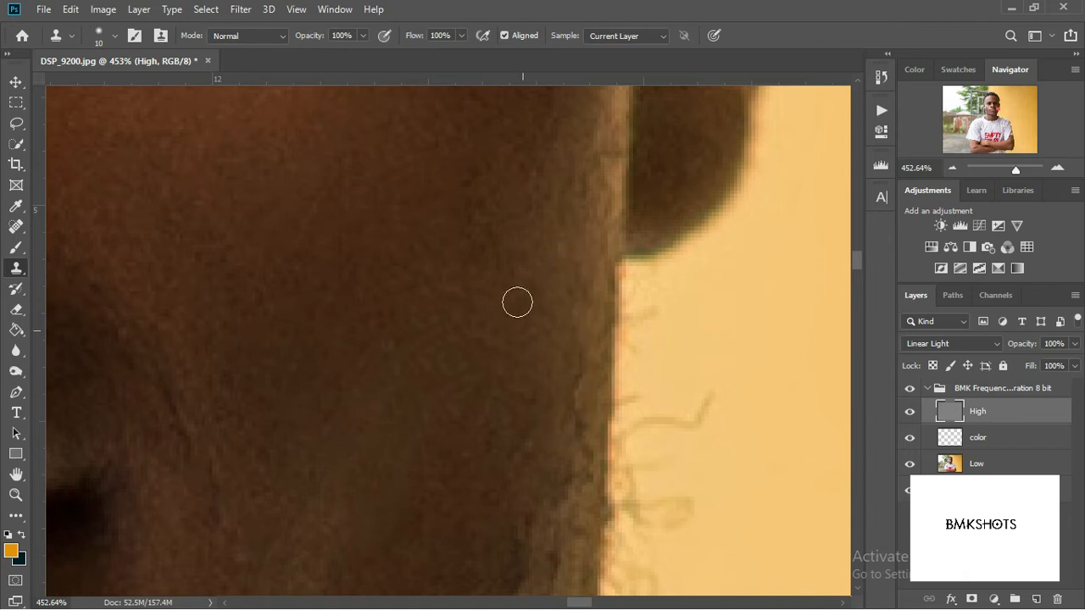
# Sample lit-side cheek skin and clone over the dark hairs and bumps along the cheek's edge below the earlobe.
pyautogui.scroll(-8, 539, 288)
pyautogui.scroll(3, 407, 260)
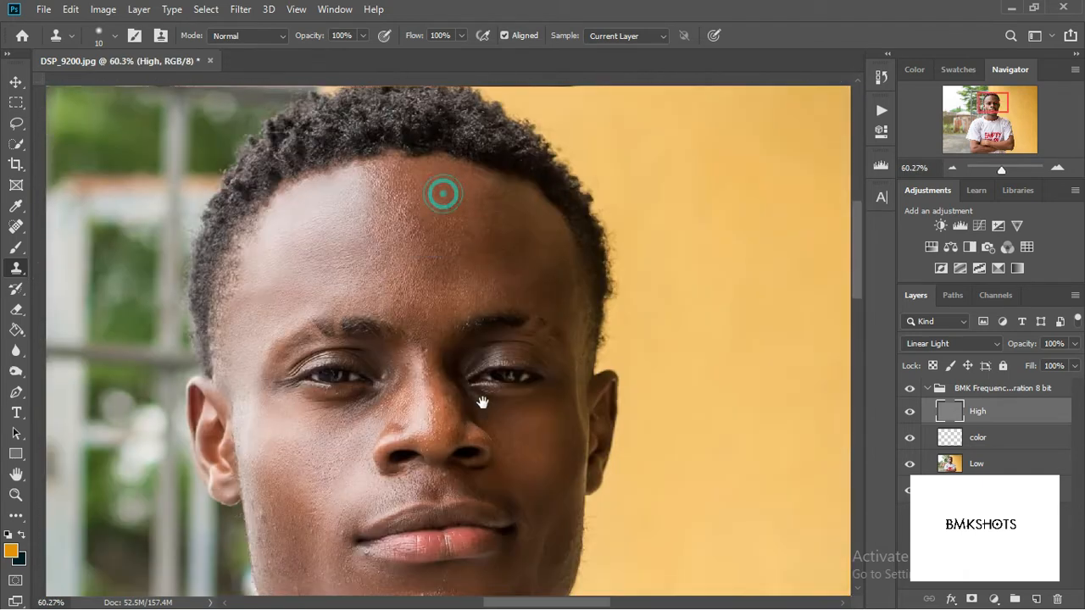
pyautogui.scroll(5, 405, 223)
pyautogui.scroll(4, 401, 278)
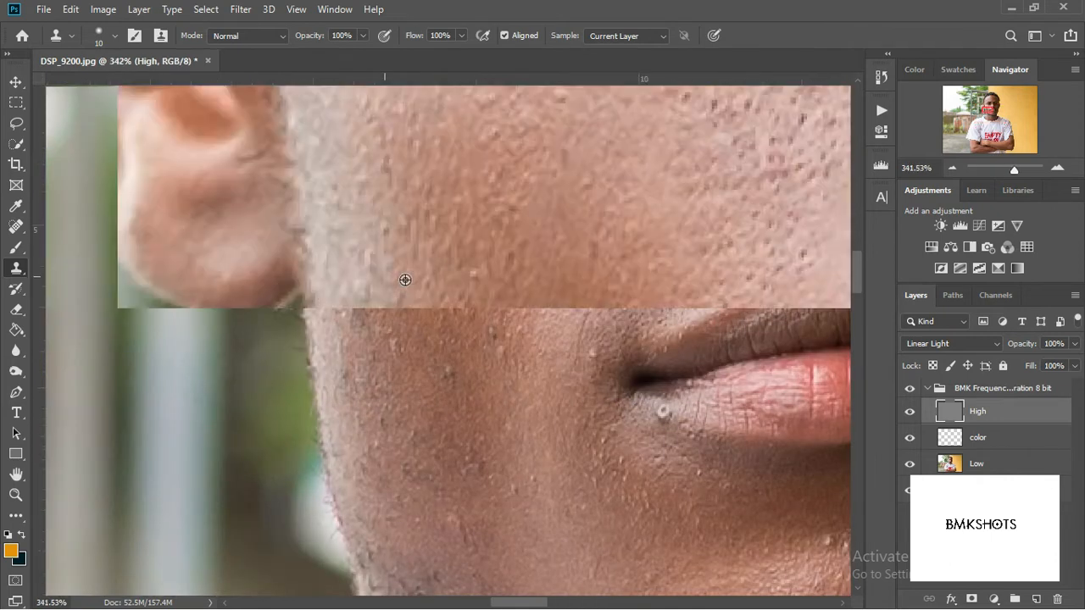
pyautogui.keyDown('alt'); pyautogui.click(428, 297); pyautogui.keyUp('alt')
pyautogui.moveTo(415, 383); pyautogui.dragTo(404, 416)
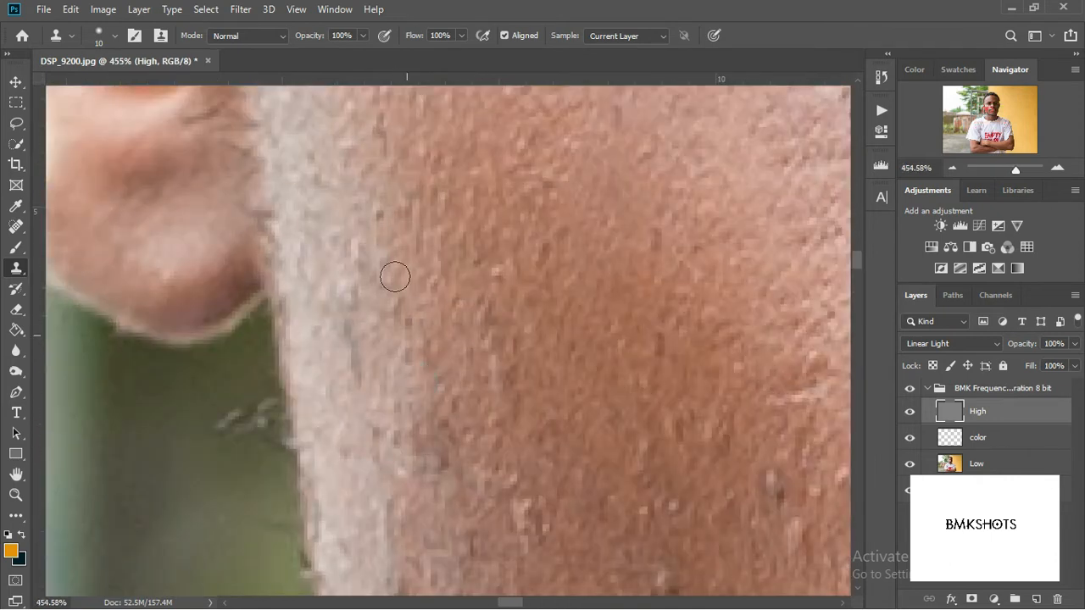
pyautogui.moveTo(381, 211); pyautogui.dragTo(373, 369)
pyautogui.moveTo(561, 390); pyautogui.dragTo(406, 284)
pyautogui.moveTo(375, 455); pyautogui.dragTo(374, 391)
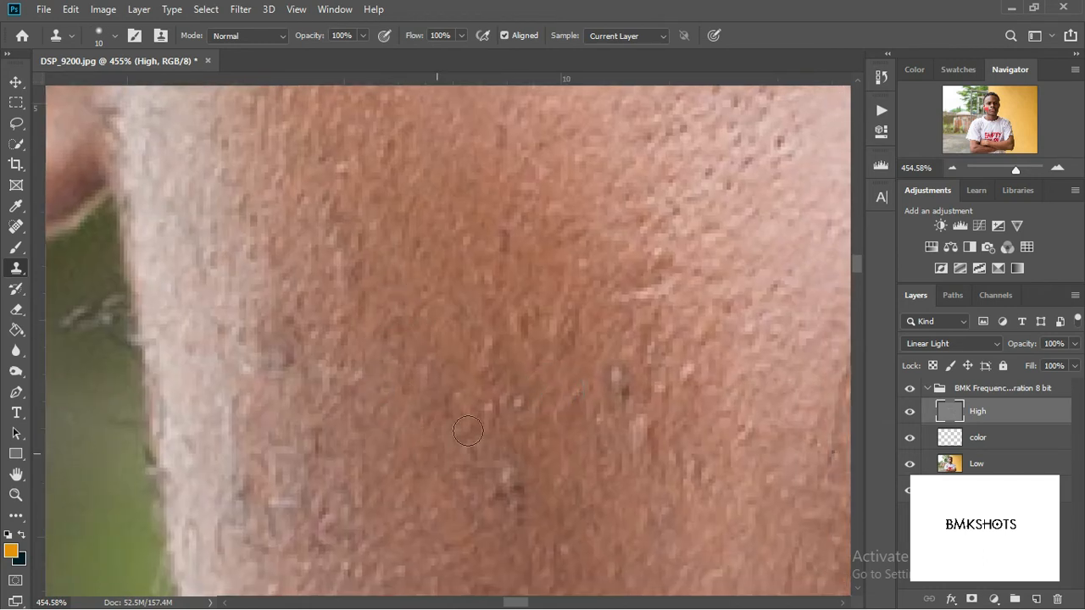
# Clone over the dark ingrown spots and pale bumps on the lower lit-side cheek.
pyautogui.moveTo(499, 351); pyautogui.dragTo(383, 331)
pyautogui.moveTo(229, 206)
pyautogui.mouseDown()
pyautogui.moveTo(203, 159)
pyautogui.moveTo(145, 298)
pyautogui.mouseUp()
pyautogui.moveTo(402, 402); pyautogui.dragTo(370, 211)
pyautogui.keyDown('alt'); pyautogui.click(266, 300); pyautogui.keyUp('alt')
pyautogui.moveTo(351, 294)
pyautogui.mouseDown()
pyautogui.moveTo(355, 194)
pyautogui.moveTo(325, 108)
pyautogui.mouseUp()
pyautogui.moveTo(432, 272); pyautogui.dragTo(340, 478)
# Clone clean texture over the remaining bumps higher up on the lit-side cheek.
pyautogui.moveTo(357, 401)
pyautogui.mouseDown()
pyautogui.moveTo(390, 407)
pyautogui.moveTo(392, 353)
pyautogui.mouseUp()
pyautogui.moveTo(436, 298)
pyautogui.mouseDown()
pyautogui.moveTo(396, 299)
pyautogui.moveTo(425, 249)
pyautogui.mouseUp()
pyautogui.moveTo(341, 366); pyautogui.dragTo(309, 354)
pyautogui.moveTo(606, 285)
pyautogui.mouseDown()
pyautogui.moveTo(671, 226)
pyautogui.moveTo(628, 436)
pyautogui.mouseUp()
pyautogui.moveTo(469, 282)
pyautogui.mouseDown()
pyautogui.moveTo(521, 433)
pyautogui.moveTo(491, 495)
pyautogui.mouseUp()
pyautogui.moveTo(338, 177); pyautogui.dragTo(403, 425)
pyautogui.keyDown('alt'); pyautogui.click(394, 478); pyautogui.keyUp('alt')
pyautogui.moveTo(333, 440); pyautogui.dragTo(334, 413)
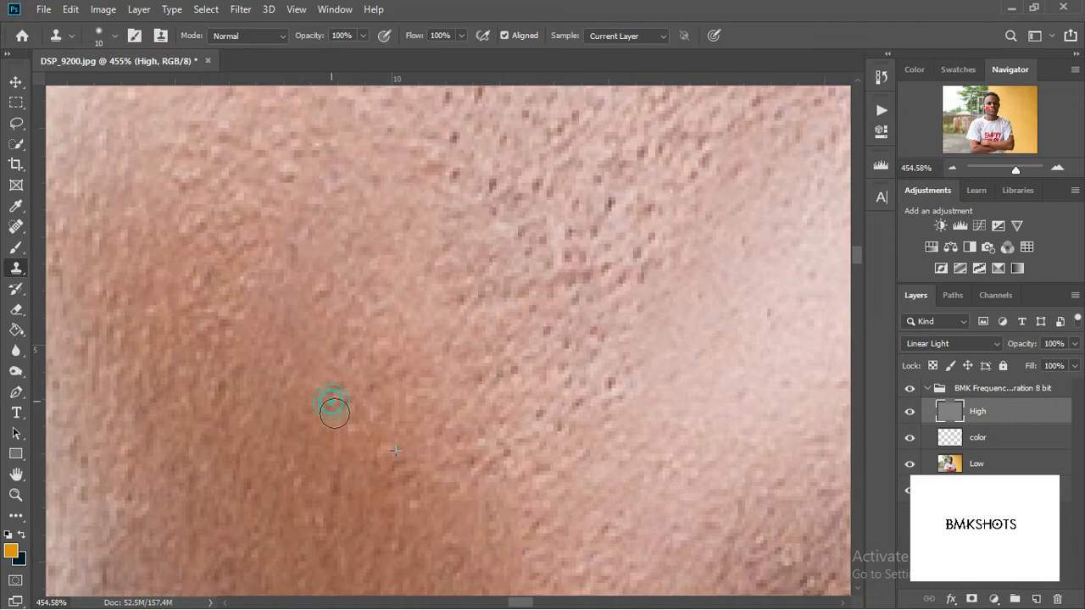
# Sample nearby skin and clone over the pale bumps below the lit-side corner of the mouth and lower lip.
pyautogui.scroll(-5, 591, 416)
pyautogui.scroll(8, 601, 296)
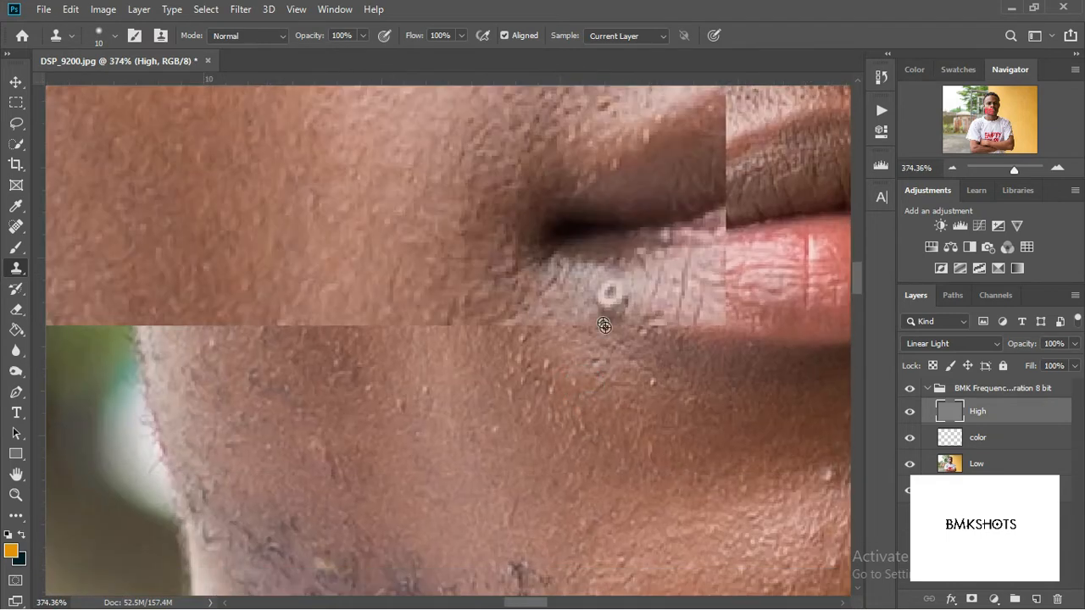
pyautogui.click(597, 296)
pyautogui.moveTo(625, 288); pyautogui.dragTo(601, 269)
pyautogui.moveTo(649, 363); pyautogui.dragTo(506, 288)
pyautogui.keyDown('alt'); pyautogui.click(593, 332); pyautogui.keyUp('alt')
pyautogui.click(554, 288)
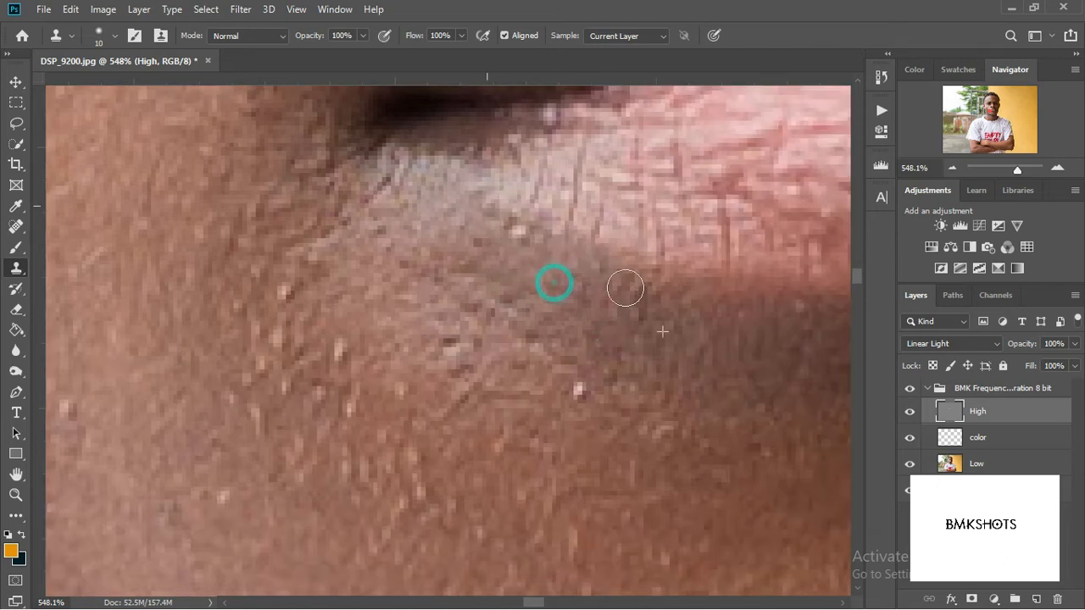
pyautogui.click(579, 403)
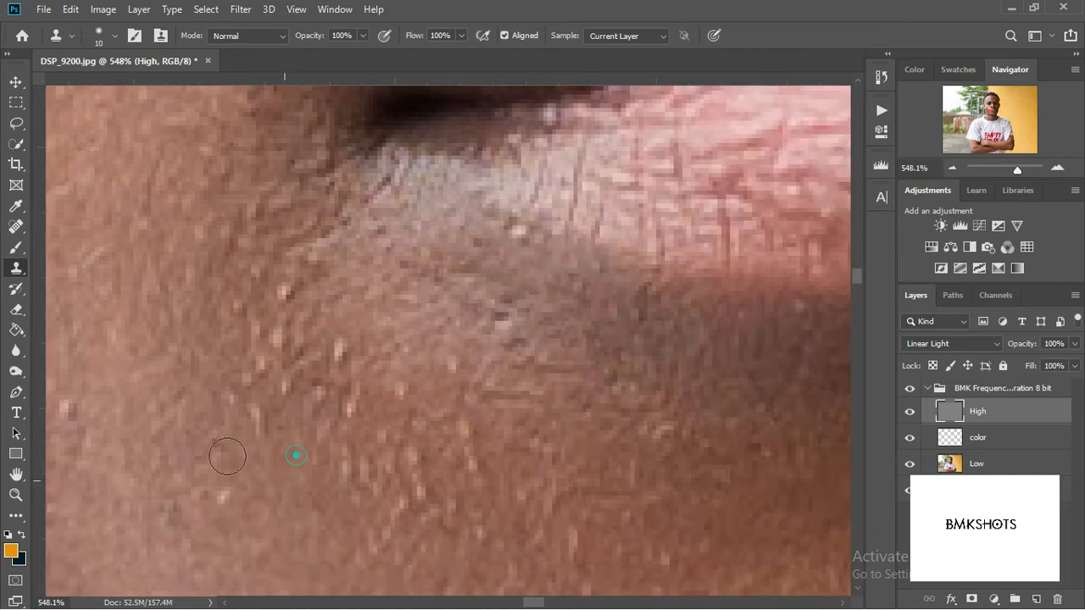
# Clone over the light bumps and dark spots on the cheek beside the mouth corner and above the jaw stubble.
pyautogui.scroll(-3, 241, 479)
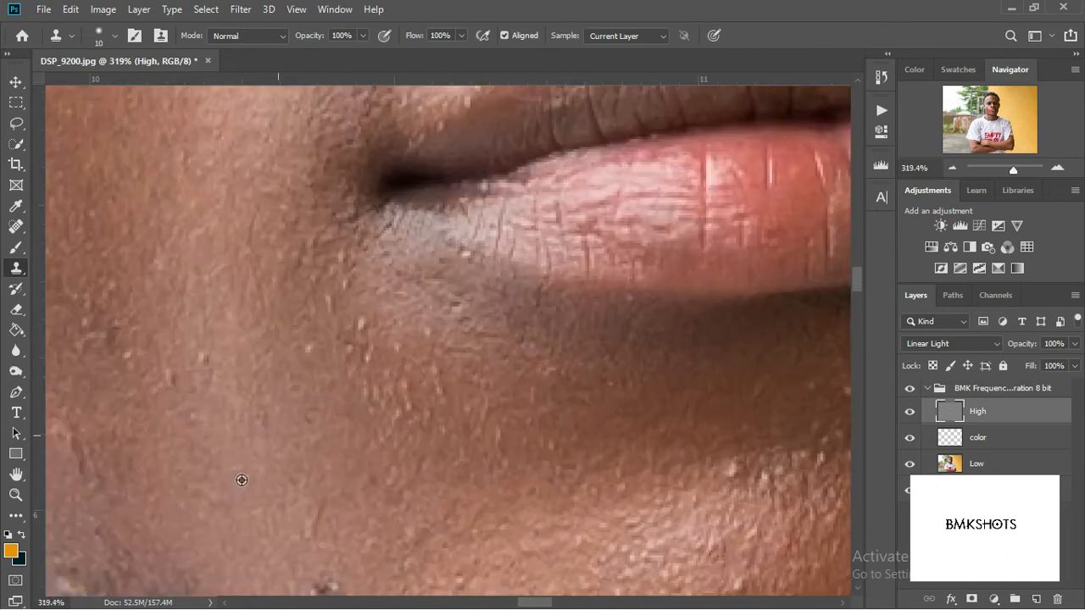
pyautogui.click(173, 379)
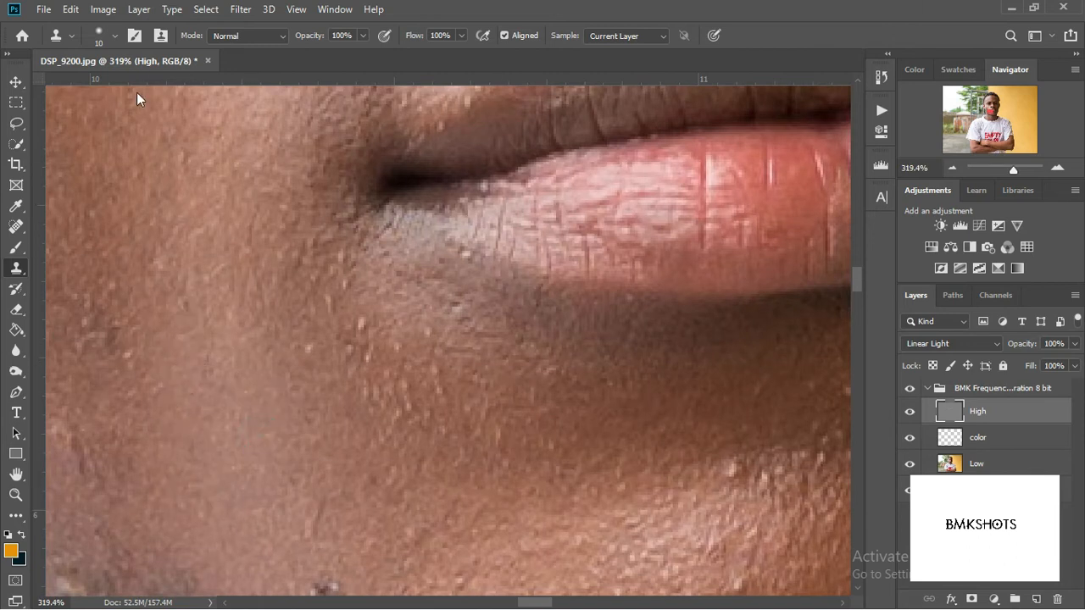
pyautogui.moveTo(312, 398); pyautogui.dragTo(332, 306)
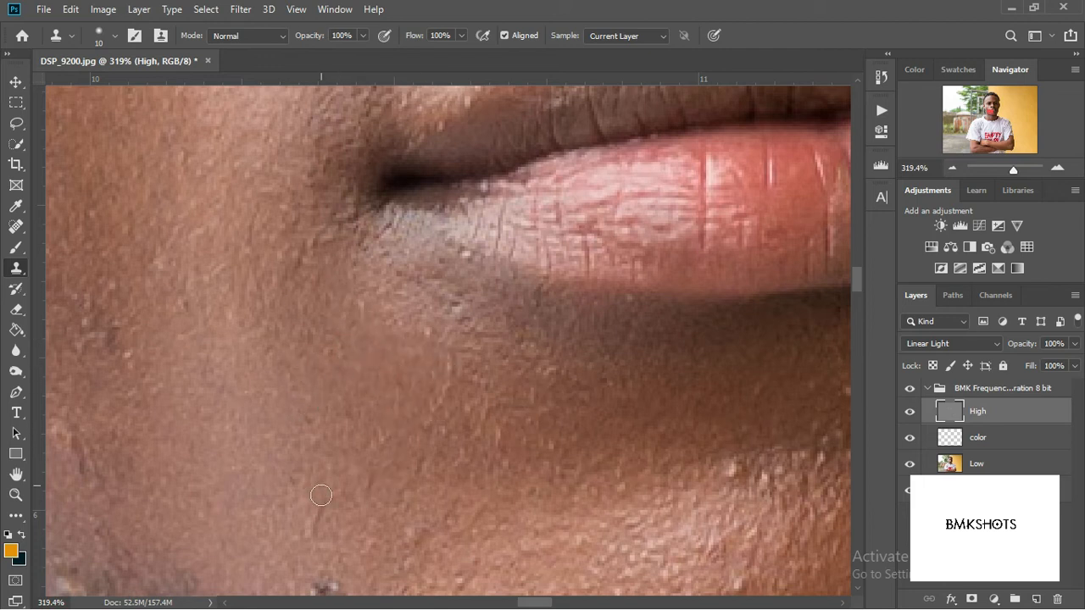
pyautogui.moveTo(331, 438)
pyautogui.mouseDown()
pyautogui.moveTo(359, 293)
pyautogui.moveTo(489, 480)
pyautogui.mouseUp()
pyautogui.moveTo(252, 346); pyautogui.dragTo(284, 329)
pyautogui.moveTo(262, 470); pyautogui.dragTo(549, 253)
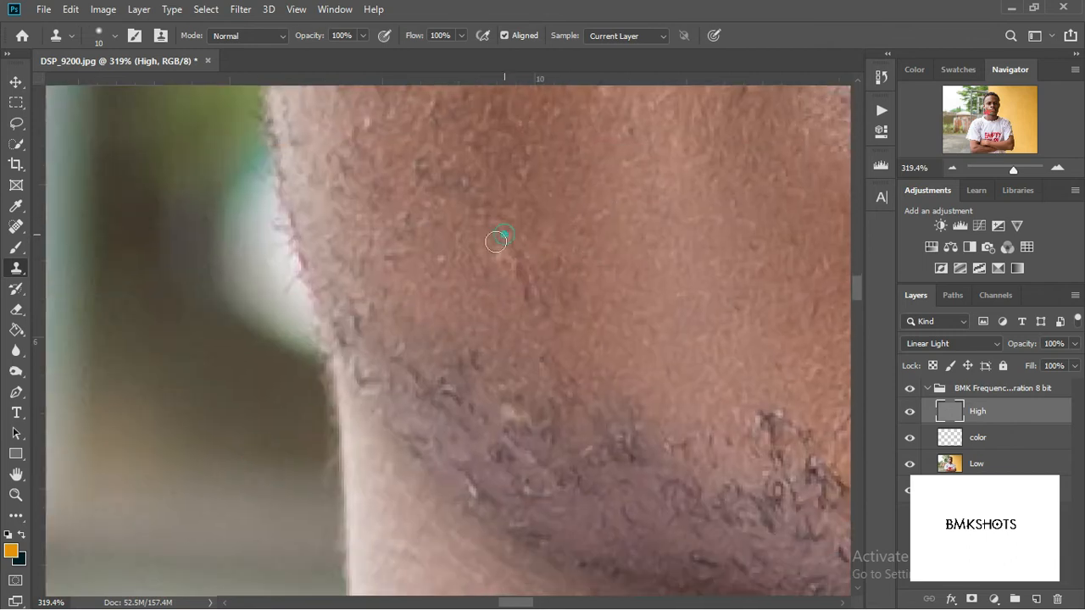
pyautogui.moveTo(510, 424); pyautogui.dragTo(550, 433)
# Sample clean chin texture and clone over the pale bumps on the lower chin just above the beard line.
pyautogui.moveTo(610, 414); pyautogui.dragTo(305, 252)
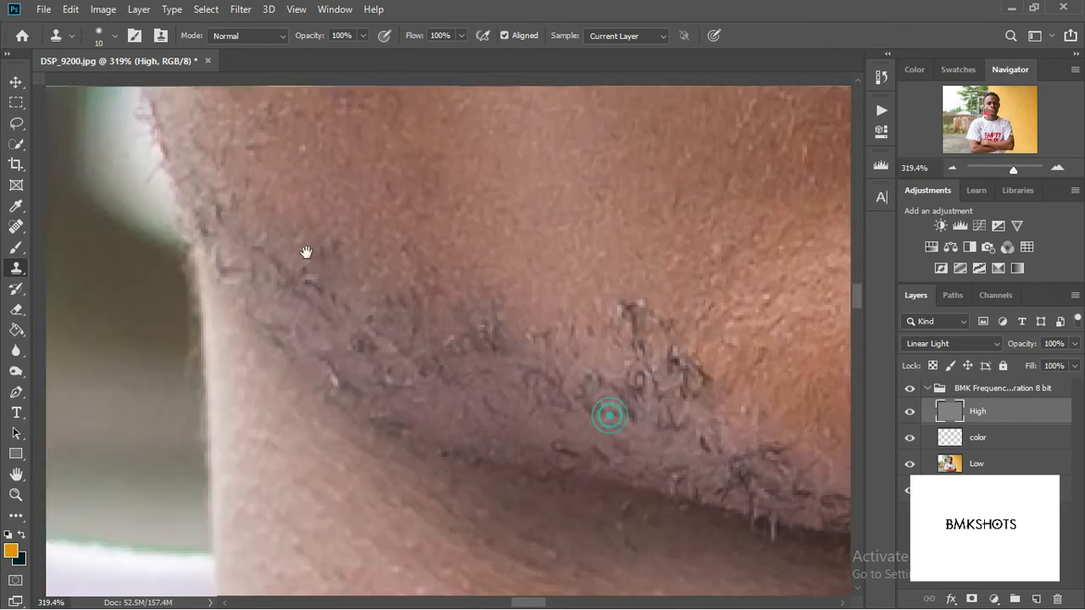
pyautogui.moveTo(577, 249); pyautogui.dragTo(283, 384)
pyautogui.moveTo(535, 296); pyautogui.dragTo(403, 342)
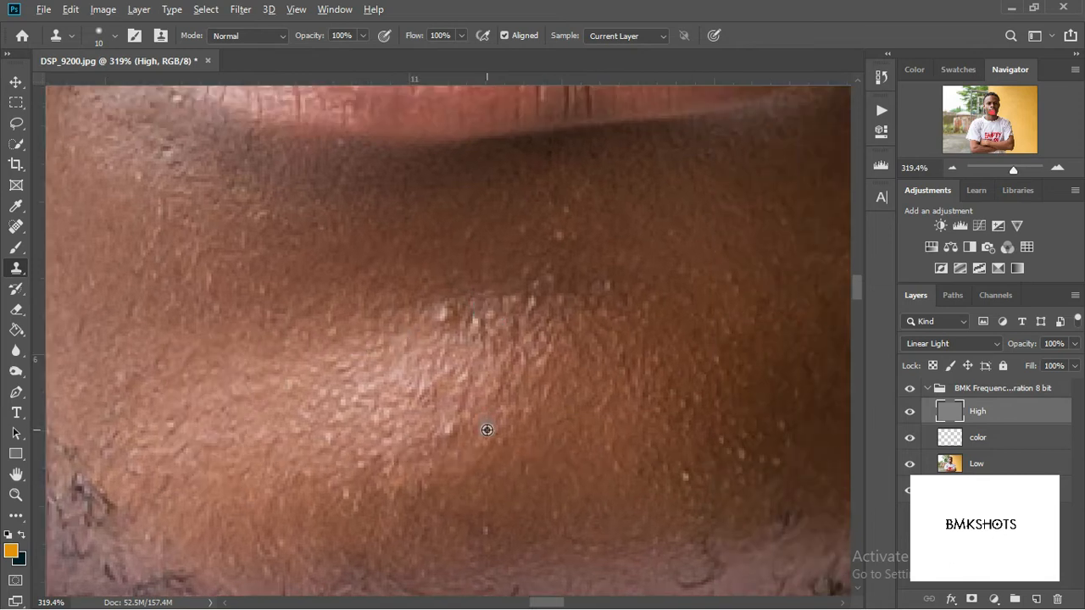
pyautogui.scroll(2, 620, 509)
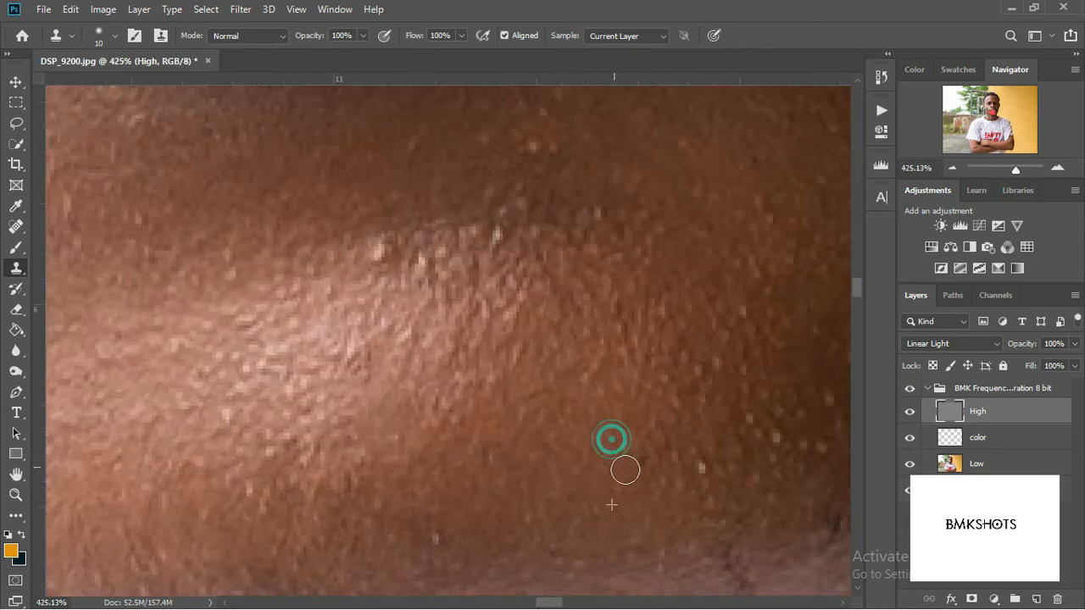
pyautogui.moveTo(494, 446); pyautogui.dragTo(586, 288)
pyautogui.keyDown('alt'); pyautogui.click(562, 261); pyautogui.keyUp('alt')
pyautogui.click(543, 364)
pyautogui.click(419, 325)
pyautogui.keyDown('alt'); pyautogui.click(460, 260); pyautogui.keyUp('alt')
pyautogui.click(424, 279)
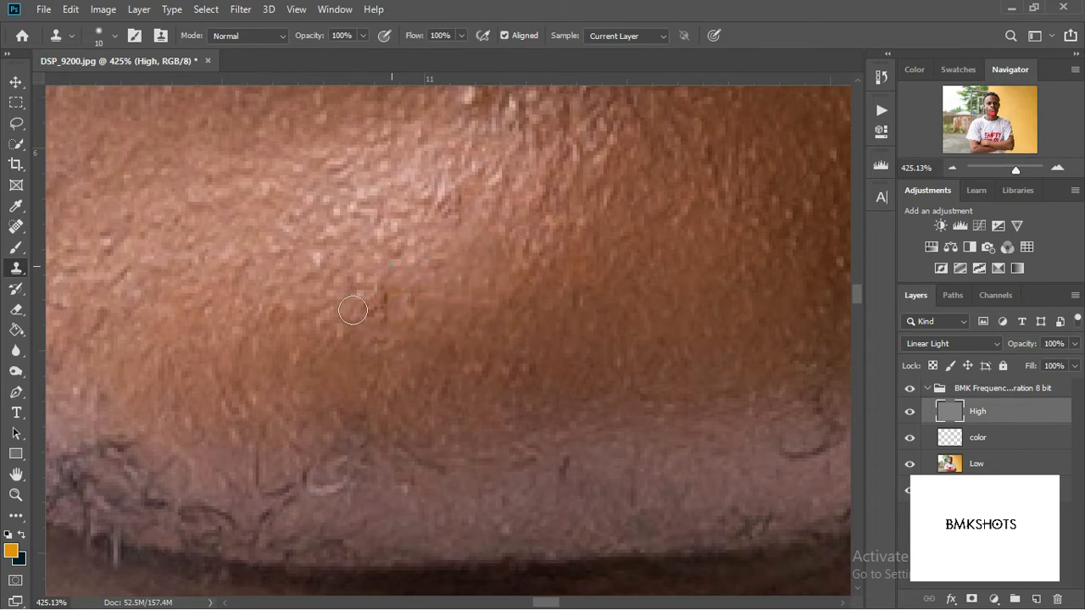
# Clone clean texture over the white bumps below the lower lip and along the upper edge of the chin highlight.
pyautogui.moveTo(543, 220); pyautogui.dragTo(525, 468)
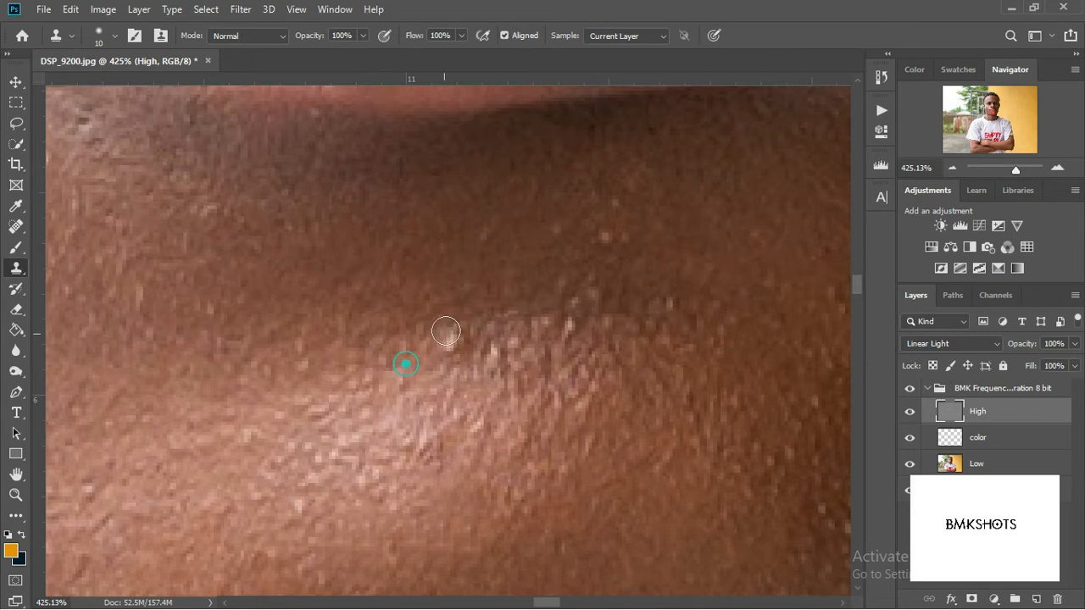
pyautogui.keyDown('alt'); pyautogui.click(446, 331); pyautogui.keyUp('alt')
pyautogui.click(103, 126)
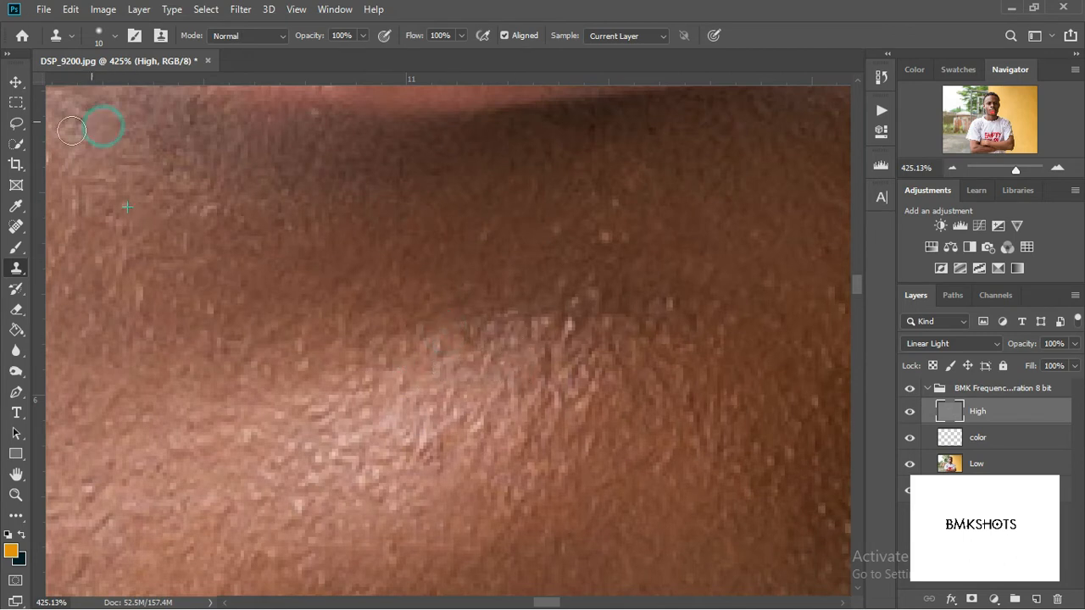
pyautogui.keyDown('alt'); pyautogui.click(509, 238); pyautogui.keyUp('alt')
pyautogui.moveTo(581, 221); pyautogui.dragTo(623, 211)
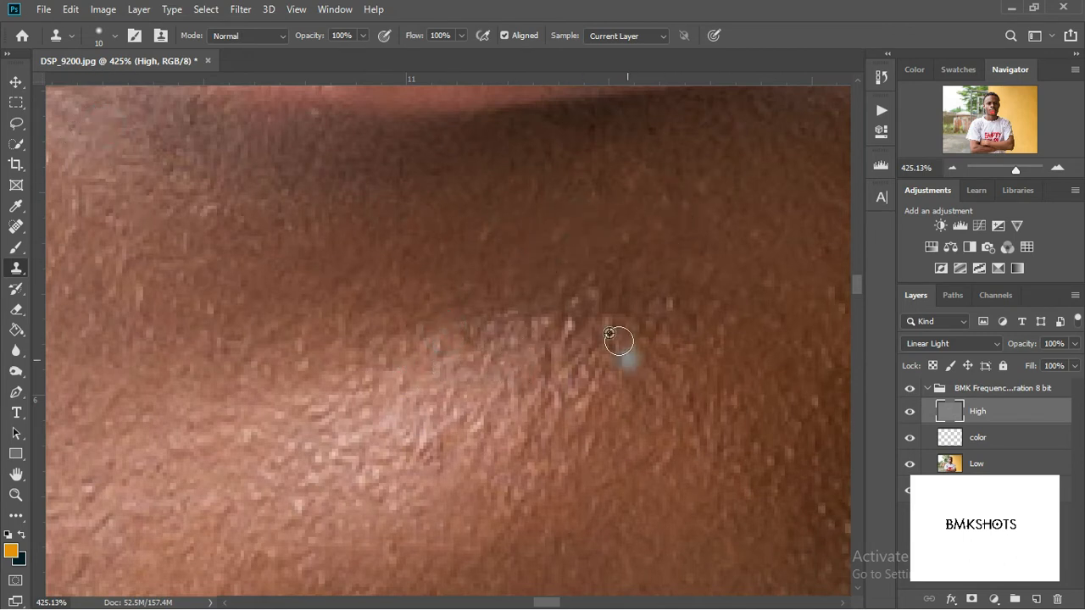
pyautogui.moveTo(569, 284)
pyautogui.mouseDown()
pyautogui.moveTo(610, 286)
pyautogui.moveTo(442, 330)
pyautogui.moveTo(694, 322)
pyautogui.moveTo(658, 366)
pyautogui.mouseUp()
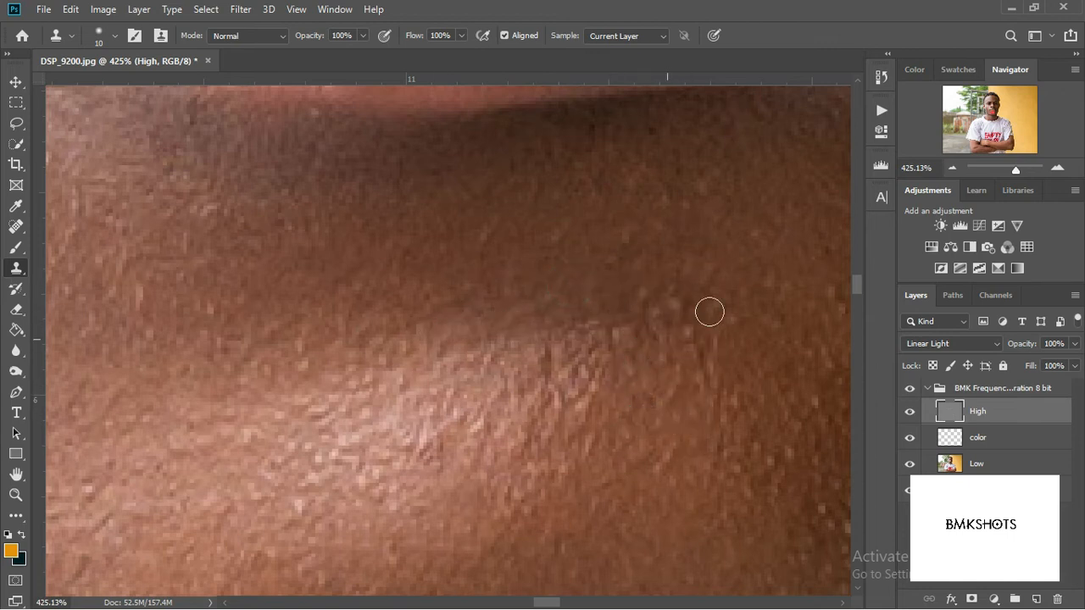
# Clone over the light specks on the shadow side of the chin down to the beard line.
pyautogui.click(634, 441)
pyautogui.moveTo(495, 546)
pyautogui.mouseDown()
pyautogui.moveTo(537, 363)
pyautogui.moveTo(569, 327)
pyautogui.moveTo(613, 314)
pyautogui.moveTo(686, 349)
pyautogui.moveTo(457, 223)
pyautogui.mouseUp()
pyautogui.moveTo(496, 285)
pyautogui.mouseDown()
pyautogui.moveTo(552, 279)
pyautogui.moveTo(541, 298)
pyautogui.moveTo(591, 325)
pyautogui.moveTo(639, 385)
pyautogui.mouseUp()
pyautogui.keyDown('alt'); pyautogui.click(388, 362); pyautogui.keyUp('alt')
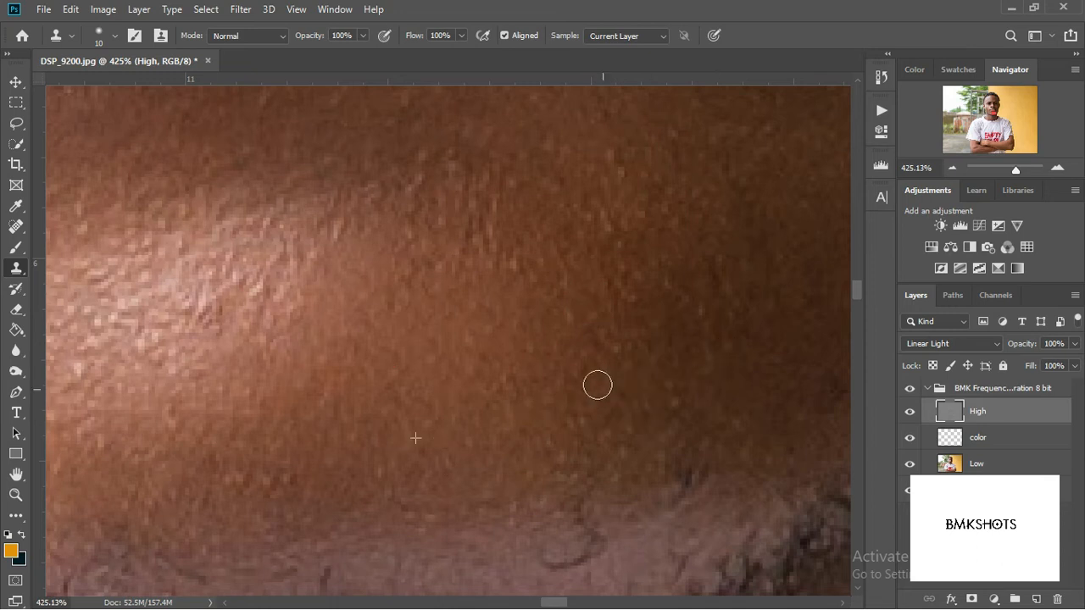
pyautogui.moveTo(540, 463)
pyautogui.mouseDown()
pyautogui.moveTo(599, 461)
pyautogui.moveTo(656, 414)
pyautogui.moveTo(640, 486)
pyautogui.mouseUp()
# Sample smoother skin and clone over the coarse texture in the bright highlight of the chin.
pyautogui.scroll(-3, 423, 377)
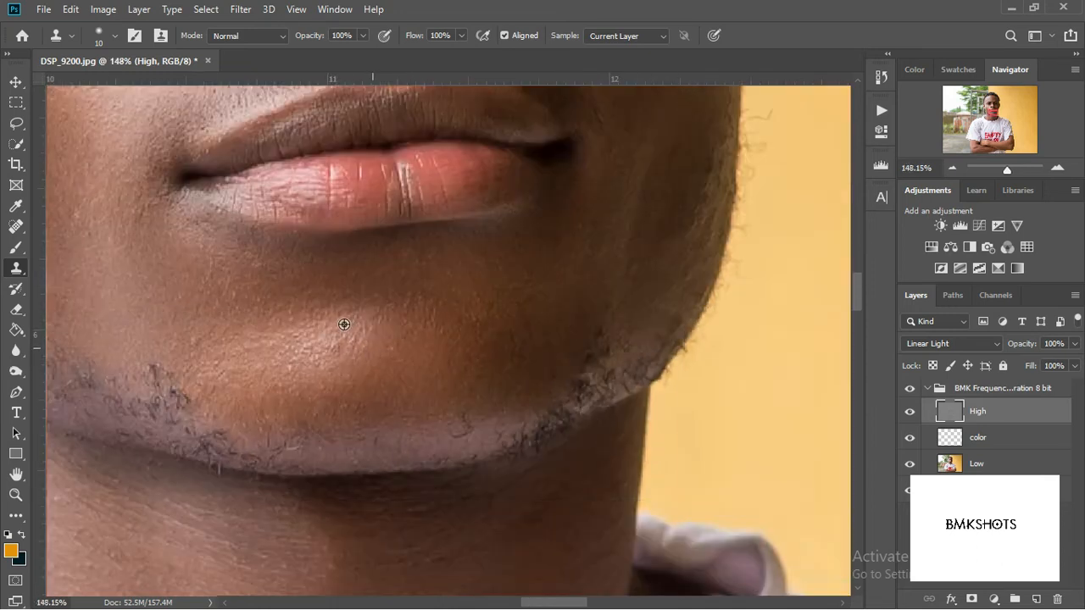
pyautogui.scroll(6, 342, 322)
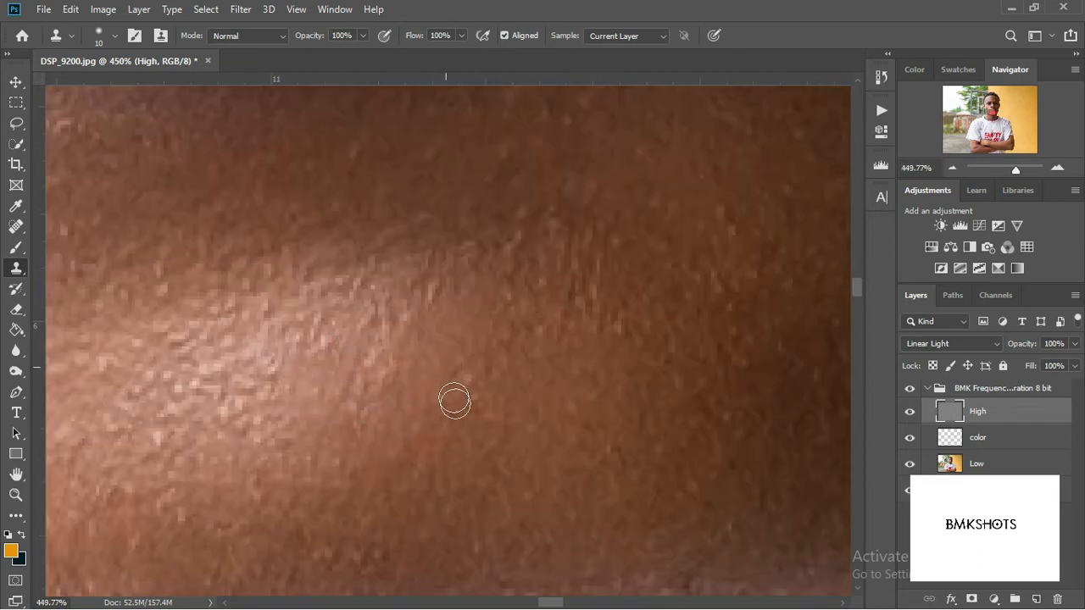
pyautogui.keyDown('alt'); pyautogui.click(200, 459); pyautogui.keyUp('alt')
pyautogui.moveTo(155, 428)
pyautogui.mouseDown()
pyautogui.moveTo(185, 435)
pyautogui.moveTo(218, 387)
pyautogui.moveTo(262, 358)
pyautogui.moveTo(265, 463)
pyautogui.mouseUp()
pyautogui.keyDown('alt'); pyautogui.click(359, 485); pyautogui.keyUp('alt')
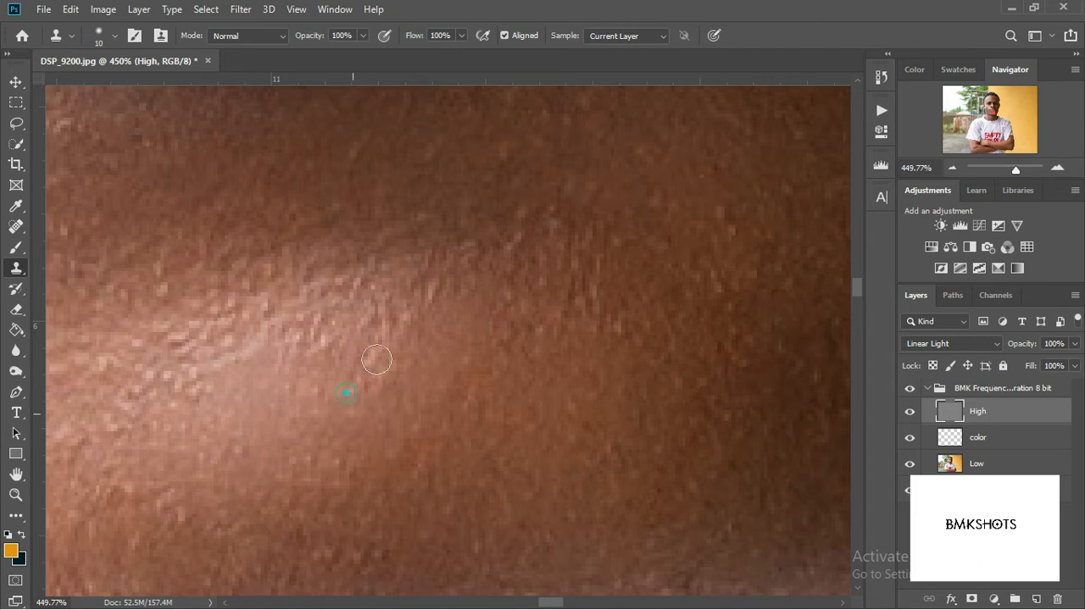
pyautogui.scroll(-5, 383, 262)
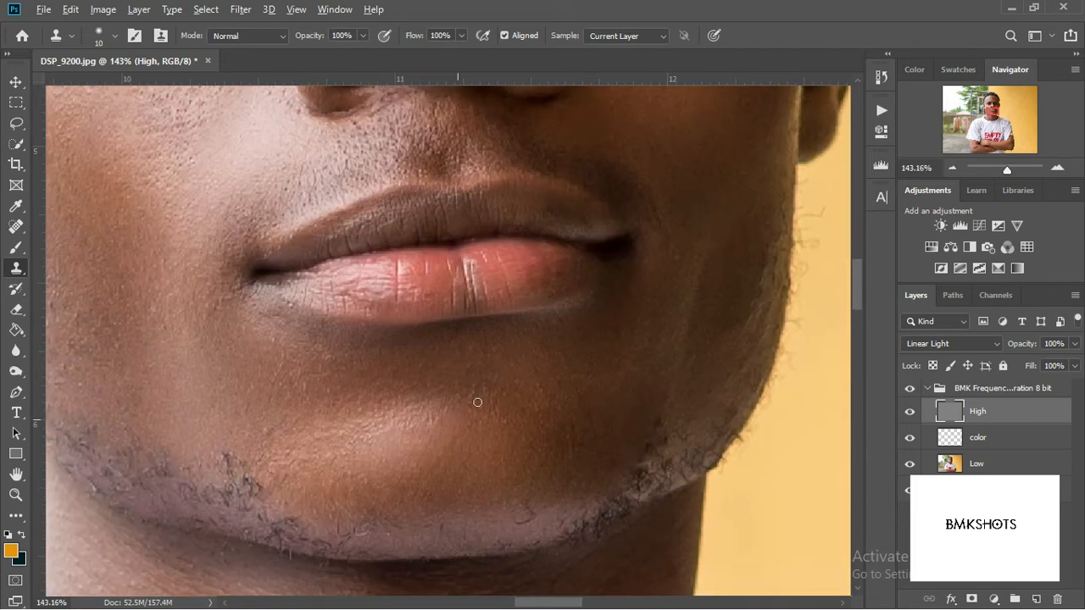
# Sample clean forehead skin and clone over the bumps and dark spots just beside the forehead highlight.
pyautogui.scroll(-4, 477, 403)
pyautogui.scroll(10, 494, 209)
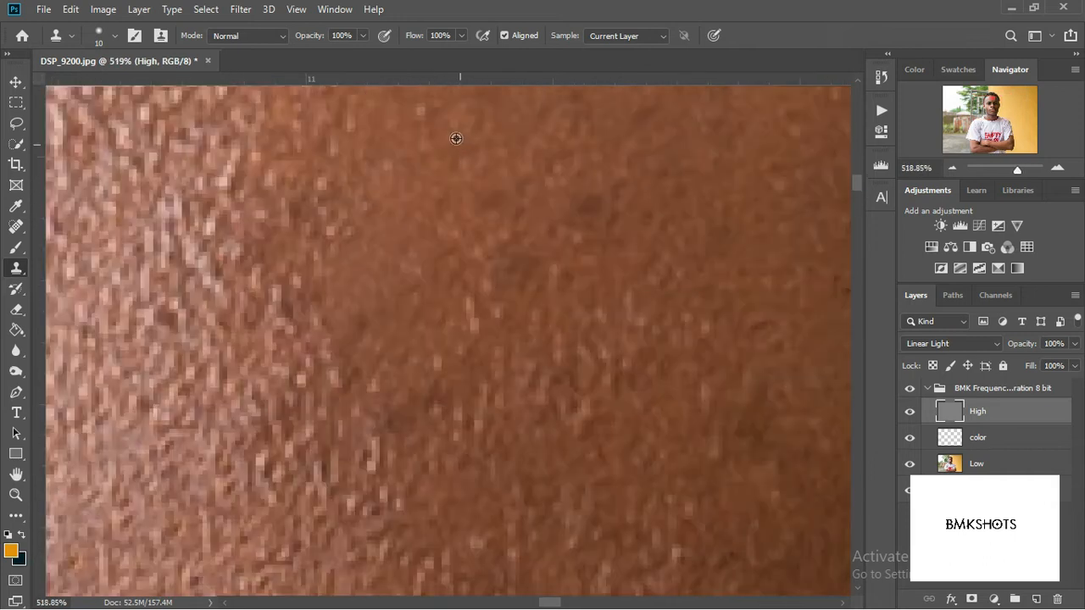
pyautogui.keyDown('alt'); pyautogui.click(456, 138); pyautogui.keyUp('alt')
pyautogui.moveTo(479, 189)
pyautogui.mouseDown()
pyautogui.moveTo(504, 204)
pyautogui.moveTo(512, 262)
pyautogui.moveTo(472, 208)
pyautogui.moveTo(522, 256)
pyautogui.mouseUp()
pyautogui.keyDown('alt'); pyautogui.click(442, 151); pyautogui.keyUp('alt')
pyautogui.keyDown('alt'); pyautogui.click(385, 310); pyautogui.keyUp('alt')
pyautogui.moveTo(395, 392); pyautogui.dragTo(368, 412)
pyautogui.moveTo(432, 251)
pyautogui.mouseDown()
pyautogui.moveTo(465, 378)
pyautogui.moveTo(413, 408)
pyautogui.moveTo(522, 275)
pyautogui.mouseUp()
pyautogui.keyDown('alt'); pyautogui.click(551, 370); pyautogui.keyUp('alt')
# Clone over the coarse bumps and dark pores where the forehead highlight meets the shaded skin.
pyautogui.moveTo(486, 317)
pyautogui.mouseDown()
pyautogui.moveTo(480, 354)
pyautogui.moveTo(389, 293)
pyautogui.moveTo(431, 318)
pyautogui.mouseUp()
pyautogui.moveTo(288, 148); pyautogui.dragTo(366, 393)
pyautogui.moveTo(280, 349)
pyautogui.mouseDown()
pyautogui.moveTo(351, 349)
pyautogui.moveTo(345, 496)
pyautogui.mouseUp()
pyautogui.moveTo(290, 366); pyautogui.dragTo(290, 348)
pyautogui.moveTo(296, 298); pyautogui.dragTo(380, 395)
pyautogui.moveTo(334, 284)
pyautogui.mouseDown()
pyautogui.moveTo(385, 403)
pyautogui.moveTo(341, 436)
pyautogui.mouseUp()
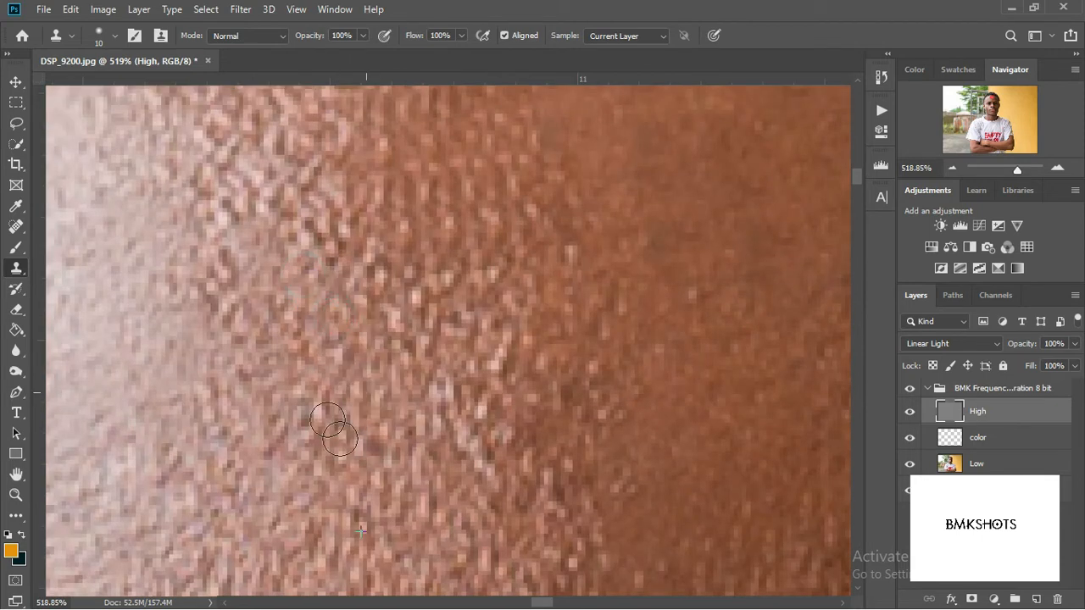
# Resample nearby skin and clone over the bumps and fine lines on the shadow-side forehead below the hairline.
pyautogui.scroll(-10, 522, 387)
pyautogui.moveTo(536, 430); pyautogui.dragTo(571, 243)
pyautogui.scroll(5, 573, 182)
pyautogui.keyDown('alt'); pyautogui.click(564, 191); pyautogui.keyUp('alt')
pyautogui.moveTo(593, 155)
pyautogui.mouseDown()
pyautogui.moveTo(571, 194)
pyautogui.moveTo(542, 169)
pyautogui.moveTo(539, 179)
pyautogui.mouseUp()
pyautogui.moveTo(537, 194); pyautogui.dragTo(499, 342)
pyautogui.scroll(3, 617, 334)
pyautogui.keyDown('alt'); pyautogui.click(620, 283); pyautogui.keyUp('alt')
pyautogui.moveTo(601, 262); pyautogui.dragTo(576, 245)
pyautogui.keyDown('alt'); pyautogui.click(582, 431); pyautogui.keyUp('alt')
pyautogui.moveTo(565, 412)
pyautogui.mouseDown()
pyautogui.moveTo(550, 348)
pyautogui.moveTo(568, 408)
pyautogui.moveTo(655, 370)
pyautogui.mouseUp()
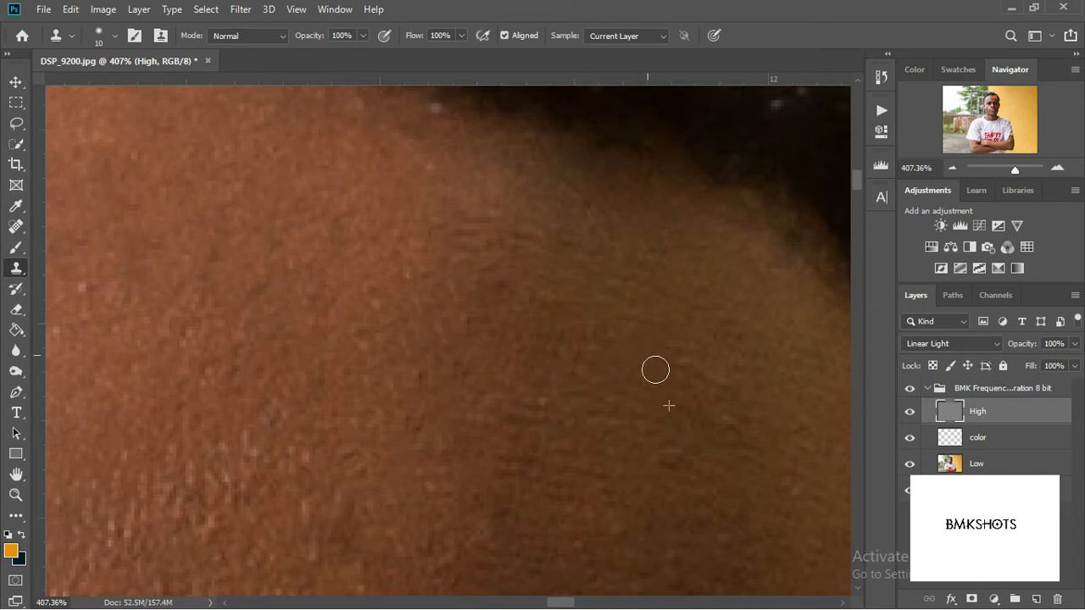
# Clone over the remaining bumps and dark pores in the middle of the shadow-side forehead.
pyautogui.moveTo(607, 448); pyautogui.dragTo(656, 243)
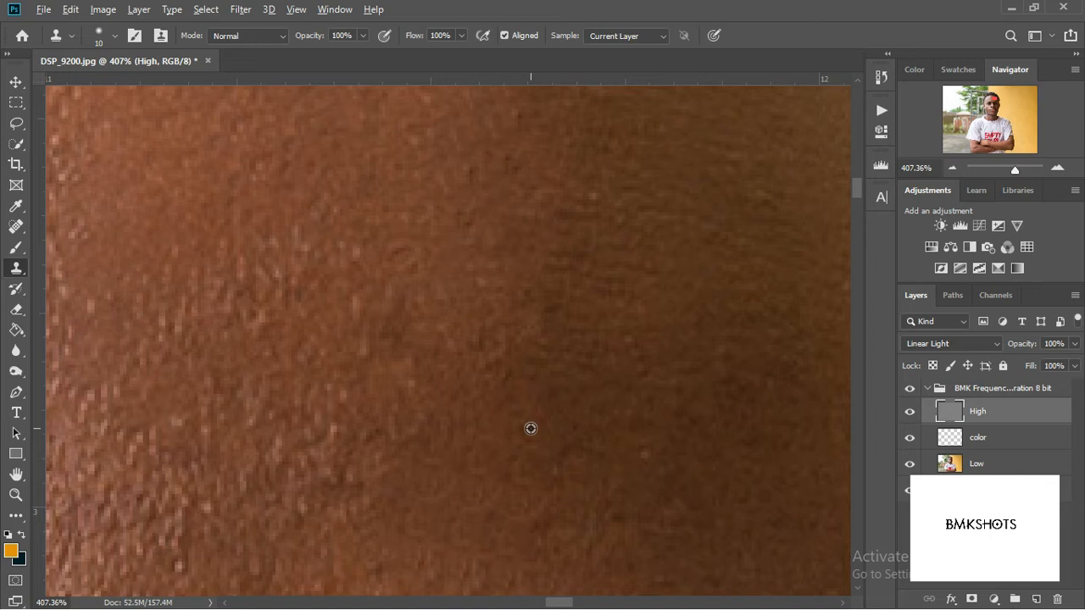
pyautogui.moveTo(432, 217)
pyautogui.mouseDown()
pyautogui.moveTo(374, 222)
pyautogui.moveTo(350, 251)
pyautogui.moveTo(285, 228)
pyautogui.moveTo(251, 355)
pyautogui.mouseUp()
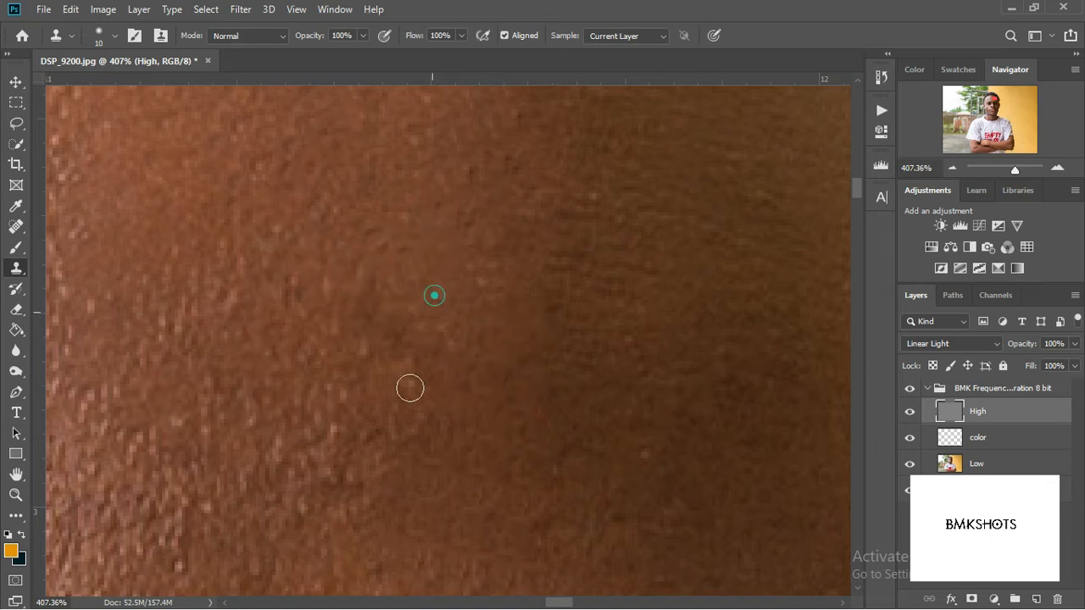
pyautogui.moveTo(334, 460)
pyautogui.mouseDown()
pyautogui.moveTo(313, 548)
pyautogui.moveTo(397, 531)
pyautogui.mouseUp()
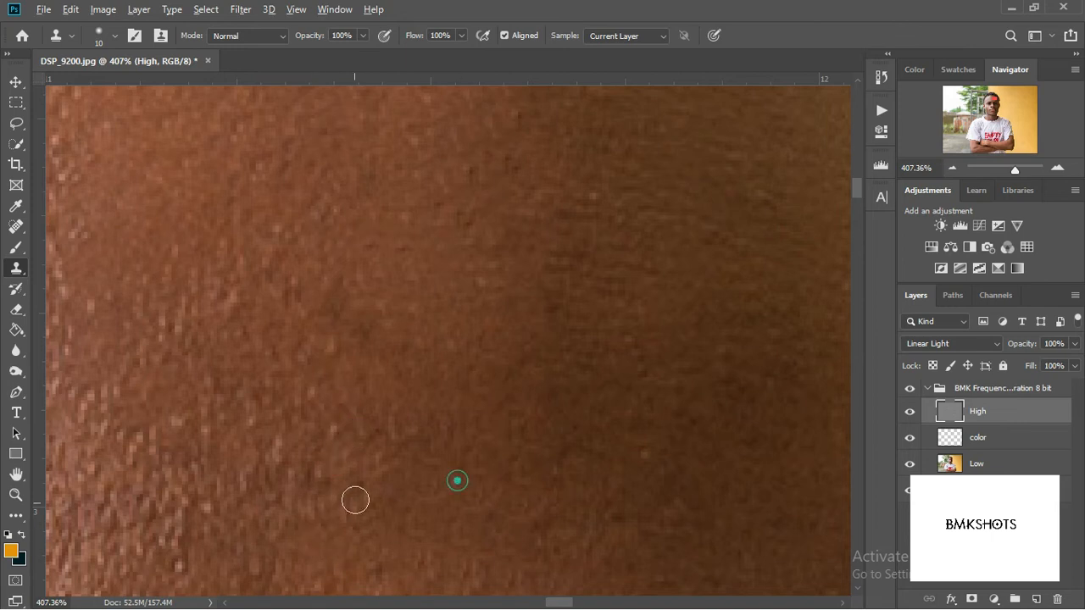
pyautogui.scroll(-10, 460, 415)
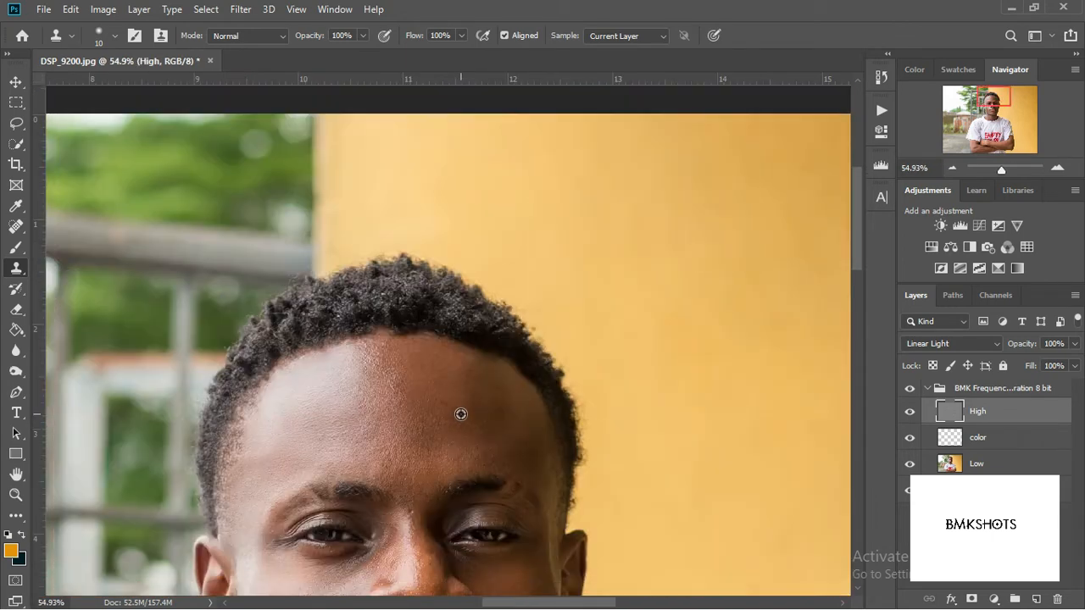
pyautogui.scroll(-2, 460, 414)
pyautogui.scroll(-2, 430, 426)
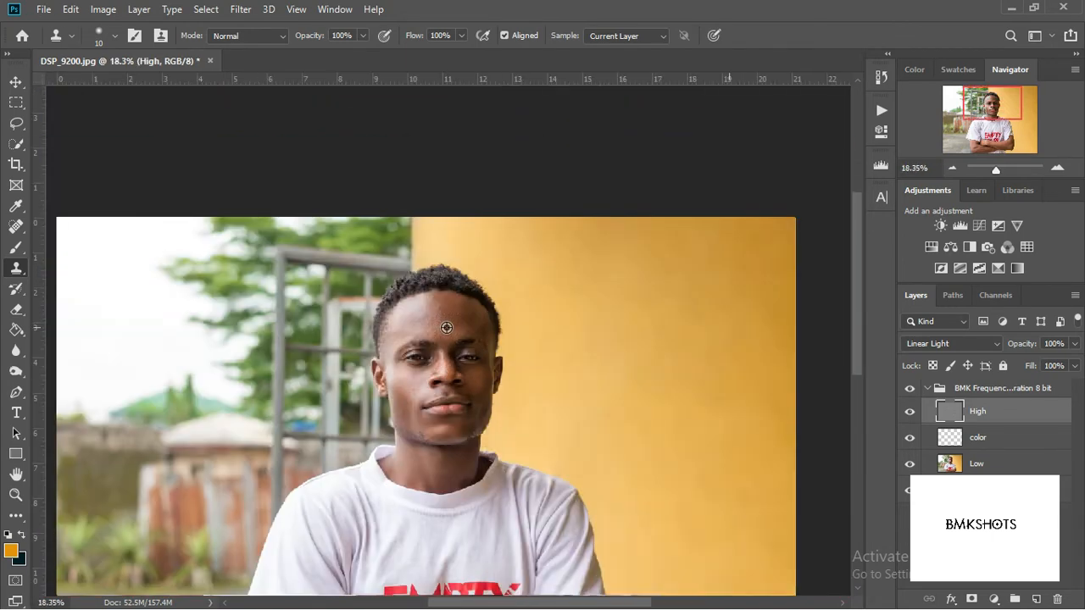
# Sample skin on the lower central forehead and clone over the dark spots and coarse bumps above the eyebrows.
pyautogui.scroll(7, 447, 327)
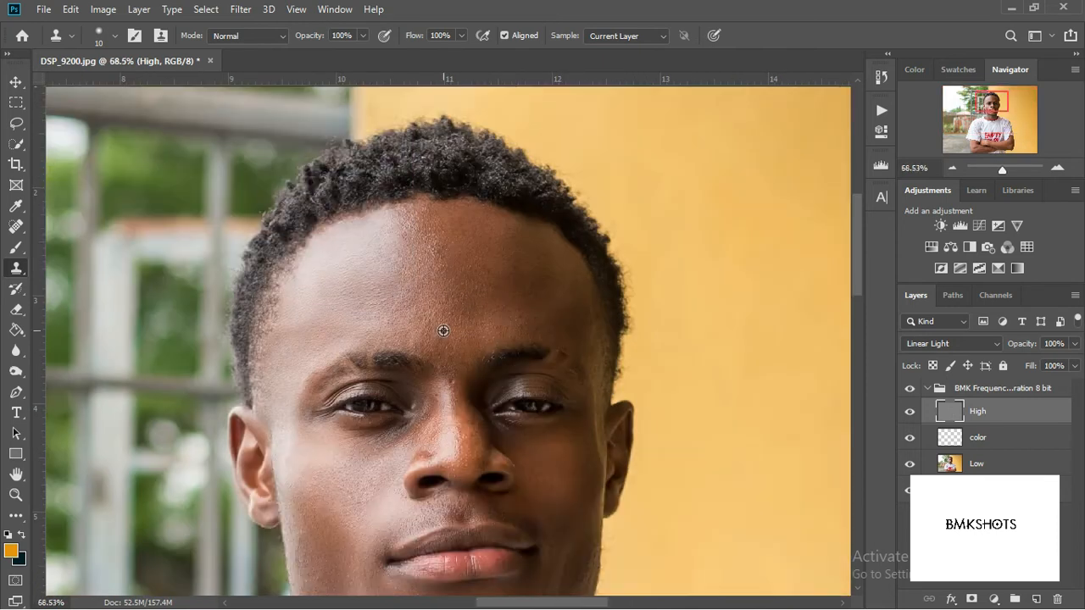
pyautogui.scroll(5, 500, 272)
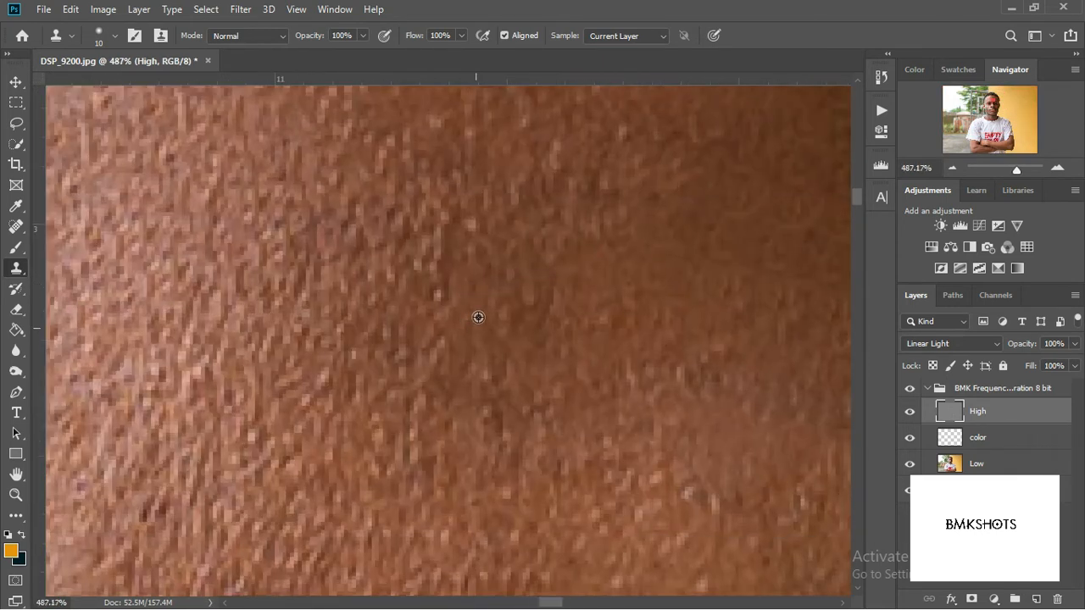
pyautogui.keyDown('alt'); pyautogui.click(469, 220); pyautogui.keyUp('alt')
pyautogui.moveTo(433, 287); pyautogui.dragTo(393, 246)
pyautogui.click(189, 219)
pyautogui.click(156, 136)
pyautogui.scroll(-5, 341, 238)
pyautogui.scroll(-5, 342, 238)
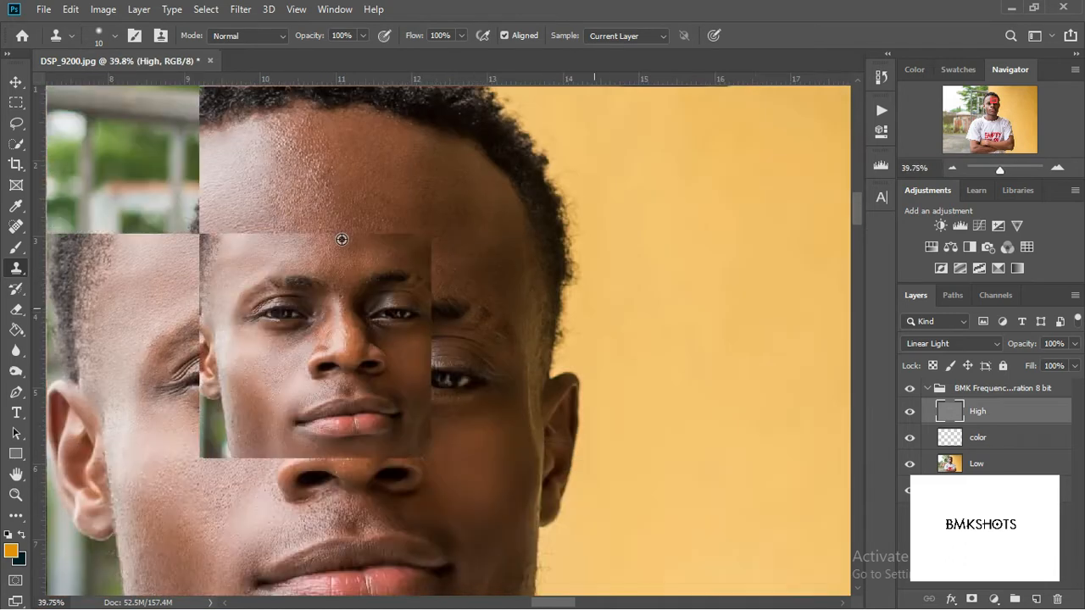
# Sample skin on the shaded side of the nose and clone over the bright bumps beside the bridge highlight.
pyautogui.moveTo(492, 334); pyautogui.dragTo(615, 305)
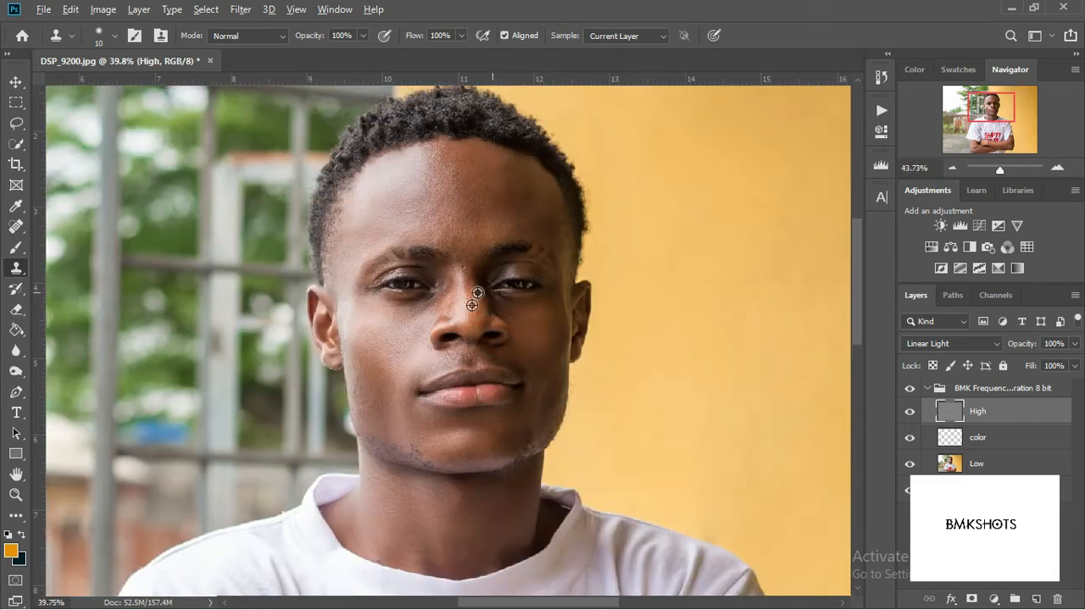
pyautogui.scroll(8, 477, 293)
pyautogui.keyDown('alt'); pyautogui.click(463, 310); pyautogui.keyUp('alt')
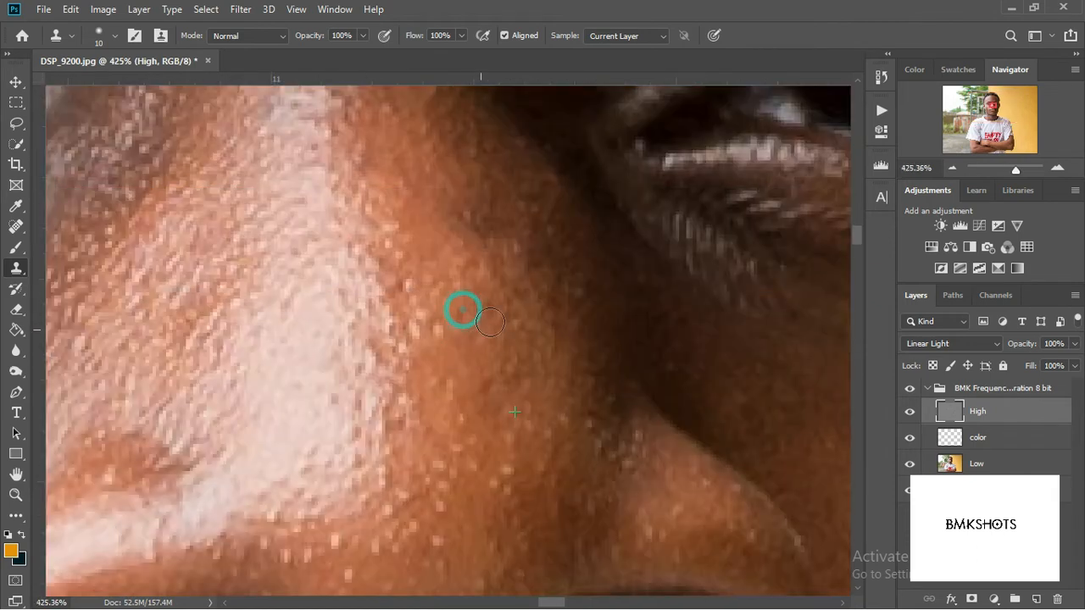
pyautogui.moveTo(424, 327); pyautogui.dragTo(413, 357)
pyautogui.click(460, 201)
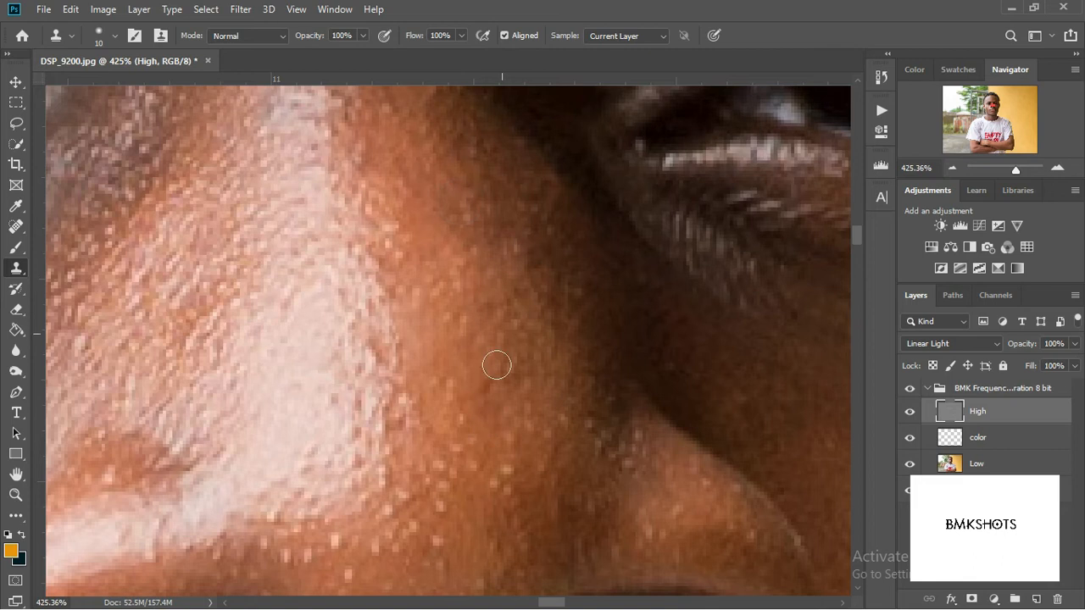
# Clone over the bright specks on the shaded side of the nose tip between the highlight and the nostril.
pyautogui.moveTo(484, 433); pyautogui.dragTo(501, 266)
pyautogui.click(518, 259)
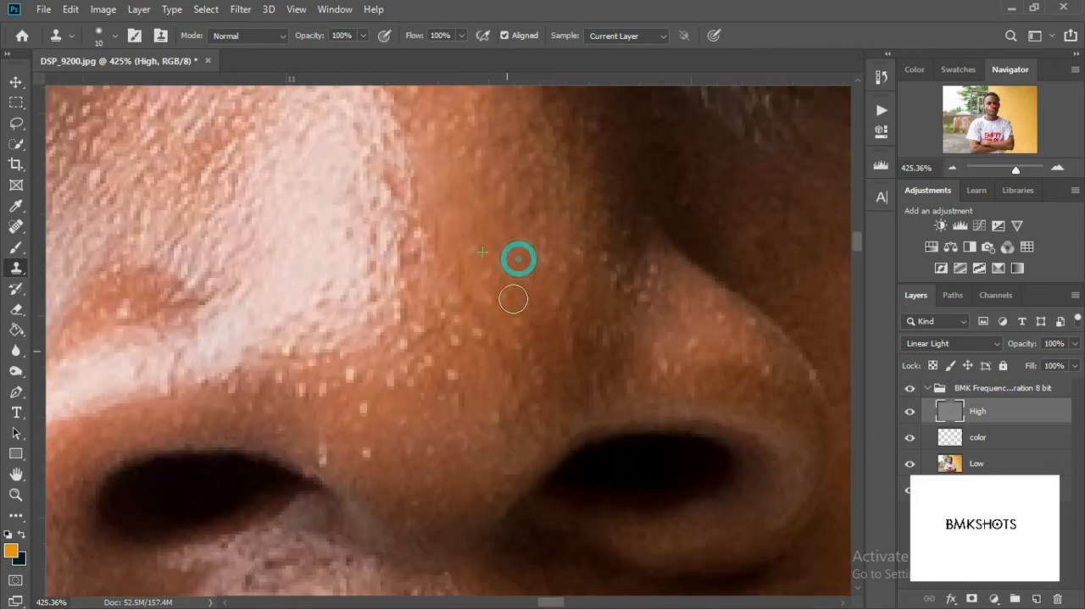
pyautogui.click(466, 276)
pyautogui.keyDown('alt'); pyautogui.click(488, 325); pyautogui.keyUp('alt')
pyautogui.click(429, 370)
pyautogui.click(404, 365)
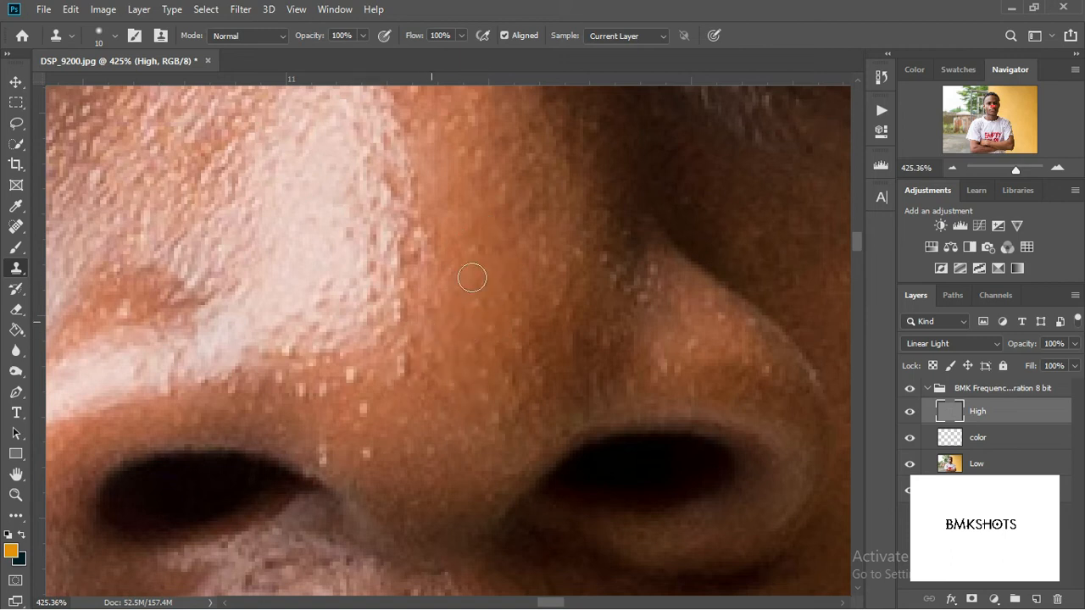
# Clone over the specks below the nose highlight and above the lit-side nostril.
pyautogui.click(394, 393)
pyautogui.click(343, 399)
pyautogui.click(327, 462)
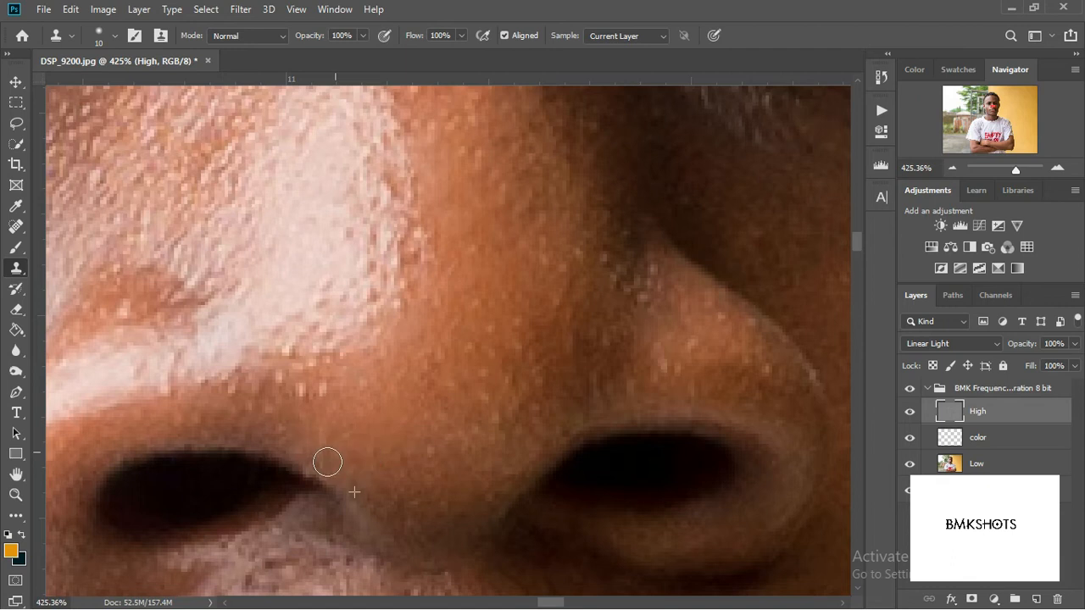
pyautogui.click(297, 387)
pyautogui.click(298, 386)
# Resample skin and clone over the rough pores in the nose highlight and around the lit-side nostril wing.
pyautogui.moveTo(311, 261); pyautogui.dragTo(481, 428)
pyautogui.keyDown('alt'); pyautogui.click(463, 330); pyautogui.keyUp('alt')
pyautogui.moveTo(518, 302)
pyautogui.mouseDown()
pyautogui.moveTo(523, 267)
pyautogui.moveTo(550, 407)
pyautogui.moveTo(517, 472)
pyautogui.mouseUp()
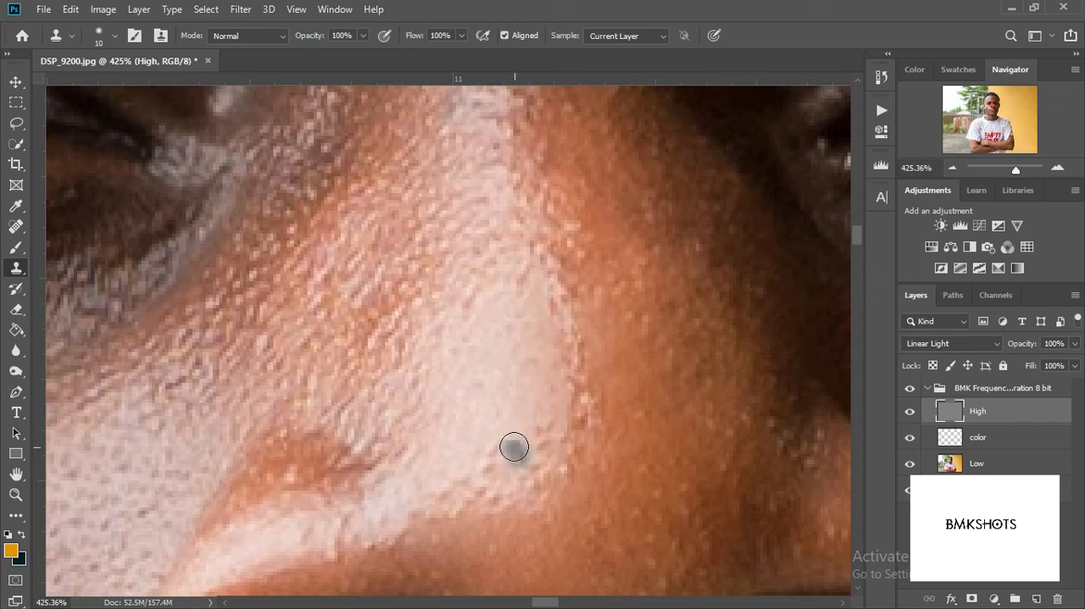
pyautogui.keyDown('alt'); pyautogui.click(401, 400); pyautogui.keyUp('alt')
pyautogui.moveTo(374, 476)
pyautogui.mouseDown()
pyautogui.moveTo(330, 415)
pyautogui.moveTo(317, 437)
pyautogui.mouseUp()
pyautogui.keyDown('alt'); pyautogui.click(193, 450); pyautogui.keyUp('alt')
pyautogui.moveTo(189, 389); pyautogui.dragTo(201, 365)
pyautogui.scroll(-3, 571, 387)
pyautogui.scroll(5, 562, 339)
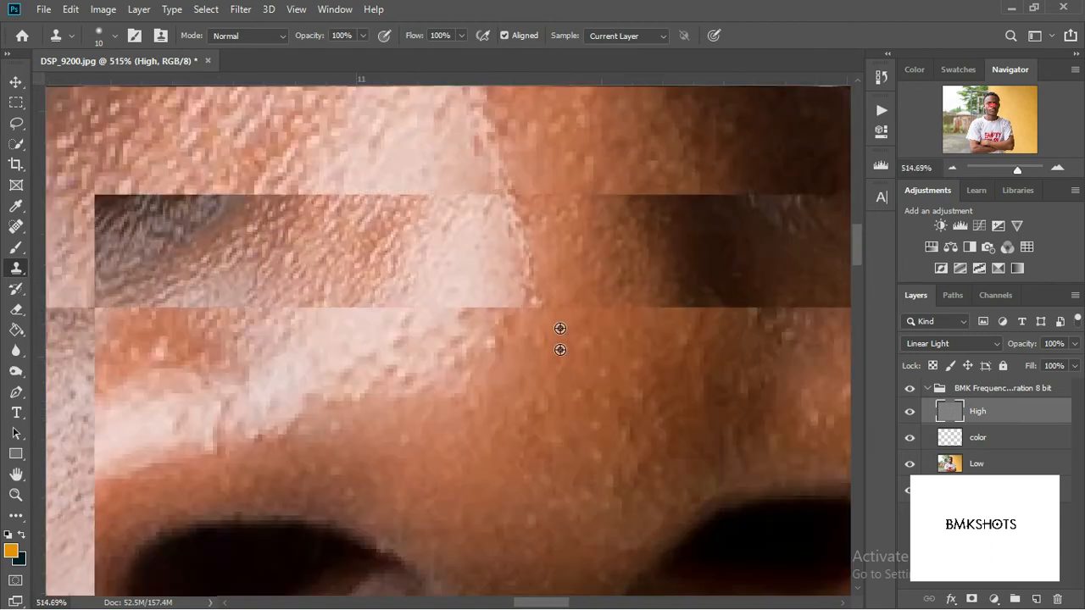
# Sample skin on the shadow side of the nose and clone over the bumps above the nostril crease.
pyautogui.moveTo(591, 220)
pyautogui.mouseDown()
pyautogui.moveTo(387, 559)
pyautogui.moveTo(331, 361)
pyautogui.mouseUp()
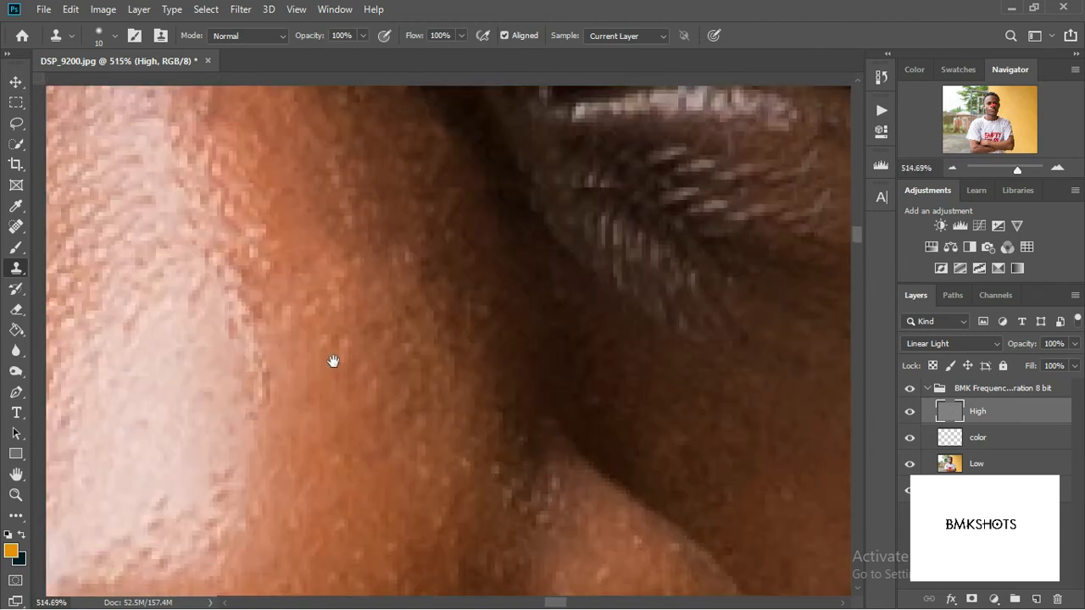
pyautogui.keyDown('alt'); pyautogui.click(440, 358); pyautogui.keyUp('alt')
pyautogui.keyDown('alt'); pyautogui.click(461, 327); pyautogui.keyUp('alt')
pyautogui.moveTo(484, 375)
pyautogui.mouseDown()
pyautogui.moveTo(488, 457)
pyautogui.moveTo(505, 400)
pyautogui.moveTo(513, 466)
pyautogui.moveTo(524, 440)
pyautogui.mouseUp()
pyautogui.keyDown('alt'); pyautogui.click(475, 380); pyautogui.keyUp('alt')
# Sample nearby skin and clone over the coarse texture along the upper nose bridge between the eyes.
pyautogui.moveTo(219, 245); pyautogui.dragTo(409, 454)
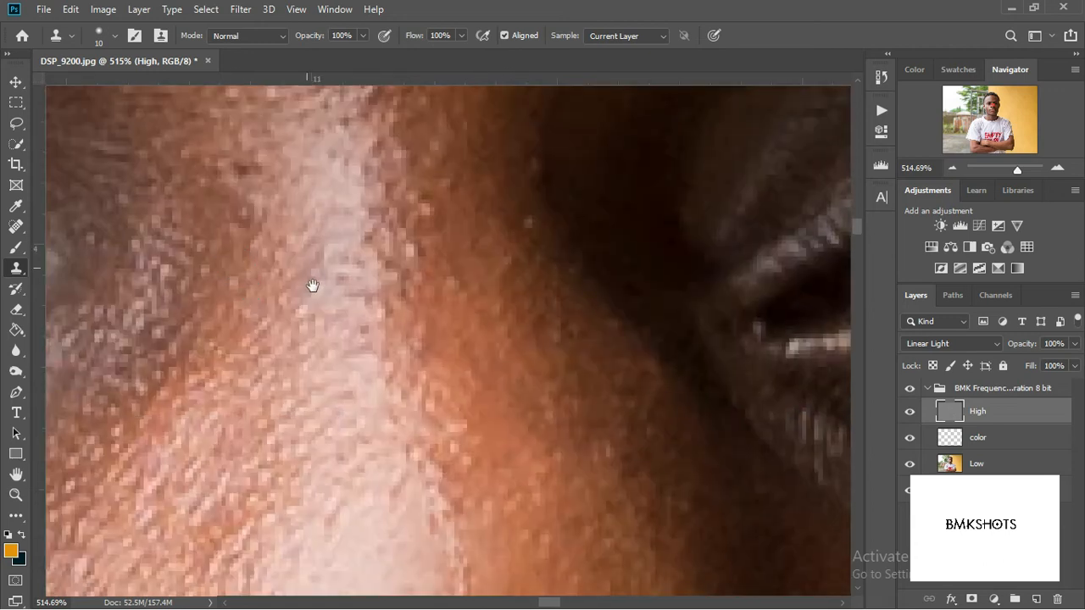
pyautogui.moveTo(262, 237); pyautogui.dragTo(326, 437)
pyautogui.keyDown('alt'); pyautogui.click(293, 317); pyautogui.keyUp('alt')
pyautogui.moveTo(409, 298)
pyautogui.mouseDown()
pyautogui.moveTo(409, 498)
pyautogui.moveTo(423, 467)
pyautogui.mouseUp()
pyautogui.keyDown('alt'); pyautogui.click(467, 460); pyautogui.keyUp('alt')
pyautogui.moveTo(444, 542); pyautogui.dragTo(481, 576)
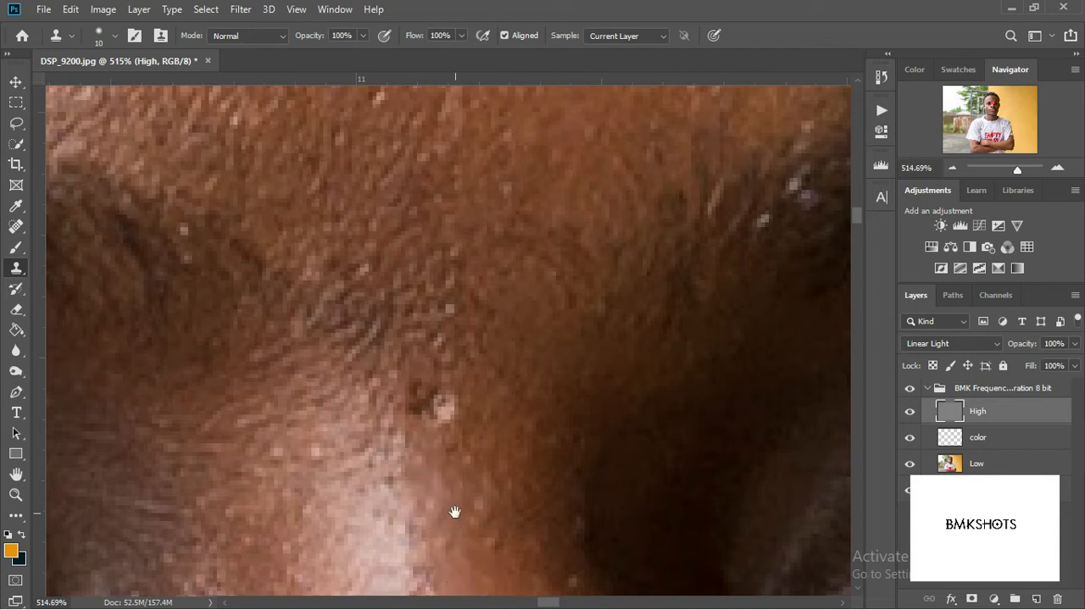
pyautogui.moveTo(454, 513); pyautogui.dragTo(443, 279)
pyautogui.scroll(-10, 472, 417)
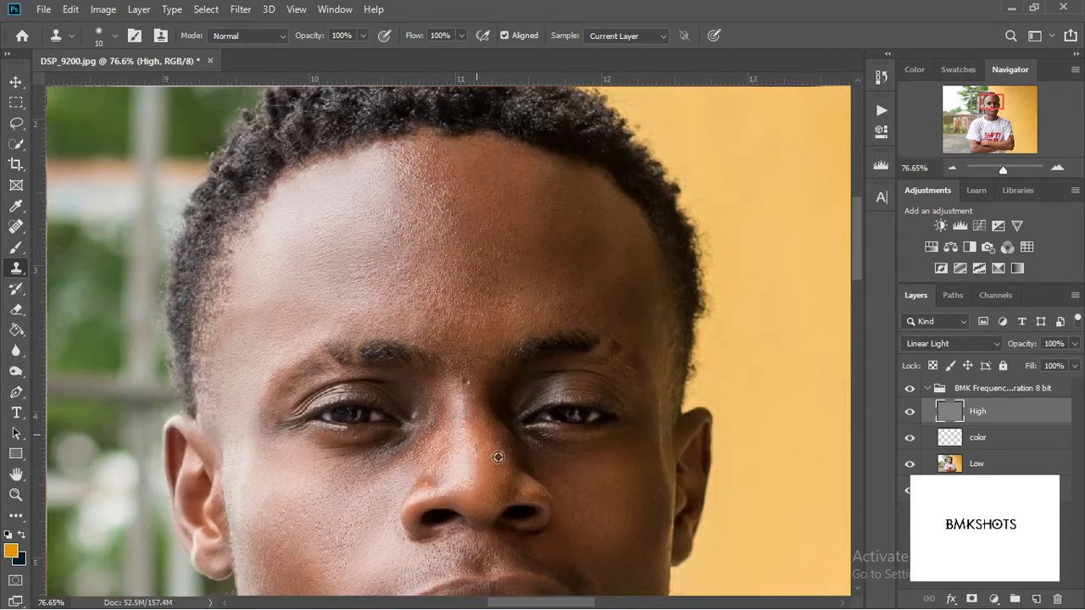
# Resample skin on the lit side of the nose and clone over the coarse pores toward the cheek.
pyautogui.moveTo(467, 477); pyautogui.dragTo(433, 310)
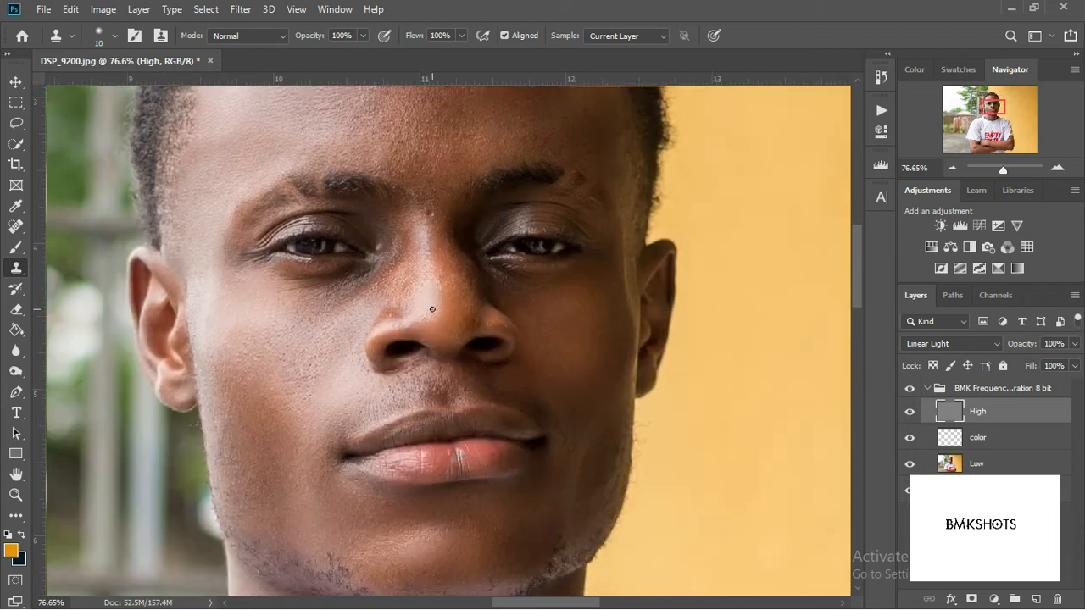
pyautogui.scroll(10, 402, 287)
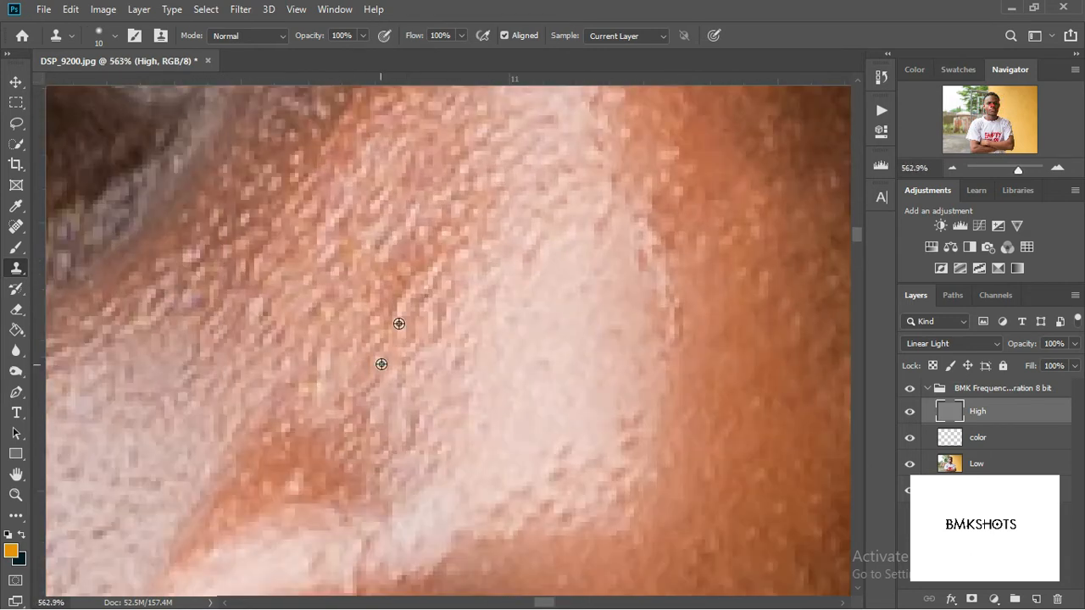
pyautogui.moveTo(401, 291)
pyautogui.mouseDown()
pyautogui.moveTo(377, 297)
pyautogui.moveTo(382, 317)
pyautogui.moveTo(364, 300)
pyautogui.mouseUp()
pyautogui.keyDown('alt'); pyautogui.click(354, 196); pyautogui.keyUp('alt')
pyautogui.keyDown('alt'); pyautogui.click(267, 258); pyautogui.keyUp('alt')
pyautogui.moveTo(192, 322)
pyautogui.mouseDown()
pyautogui.moveTo(202, 277)
pyautogui.moveTo(172, 364)
pyautogui.moveTo(162, 346)
pyautogui.mouseUp()
pyautogui.scroll(-3, 379, 295)
pyautogui.scroll(-3, 379, 295)
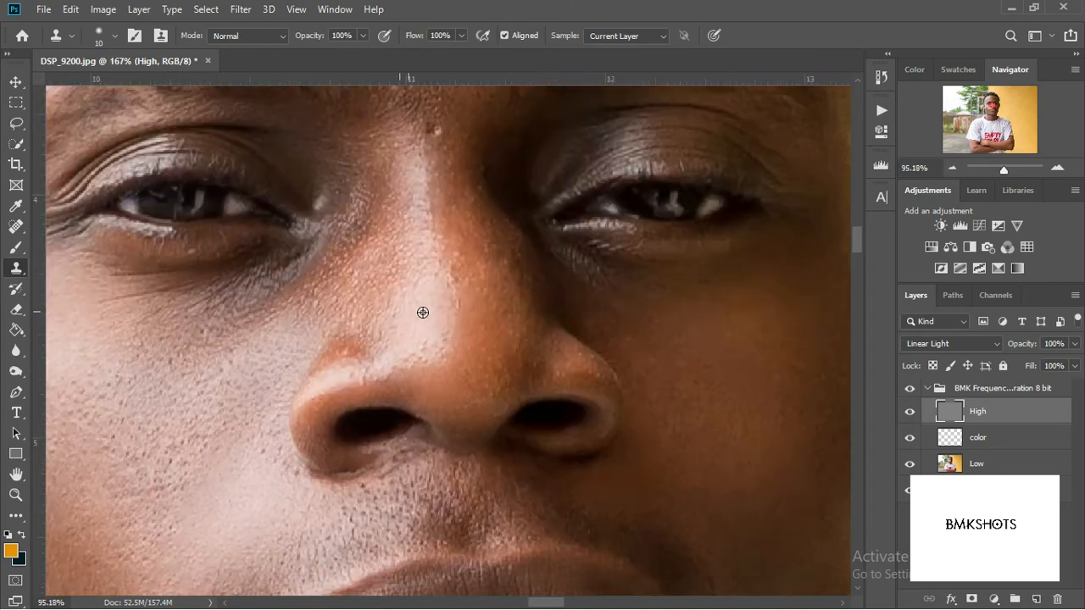
# Sample clean skin beside the nose highlight and clone over the bumpy line along its shaded edge.
pyautogui.scroll(5, 432, 286)
pyautogui.keyDown('alt'); pyautogui.click(386, 435); pyautogui.keyUp('alt')
pyautogui.moveTo(361, 354); pyautogui.dragTo(351, 225)
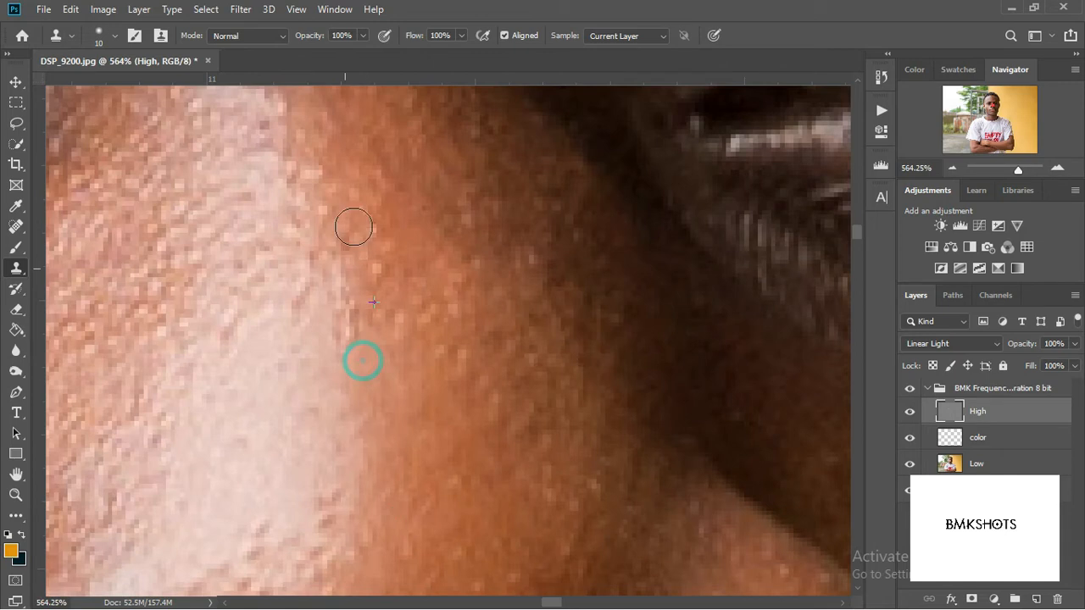
pyautogui.scroll(-10, 394, 335)
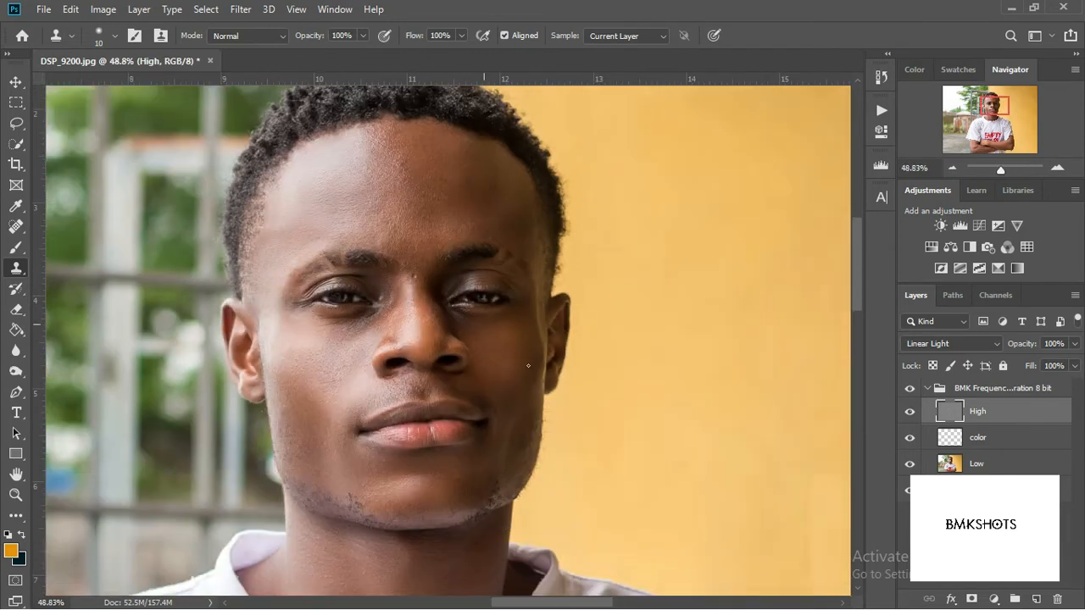
# Inspect the retouched face and the skin on both crossed arms up close, and check the whole portrait.
pyautogui.moveTo(534, 350); pyautogui.dragTo(551, 376)
pyautogui.scroll(-2, 552, 379)
pyautogui.moveTo(607, 417); pyautogui.dragTo(610, 387)
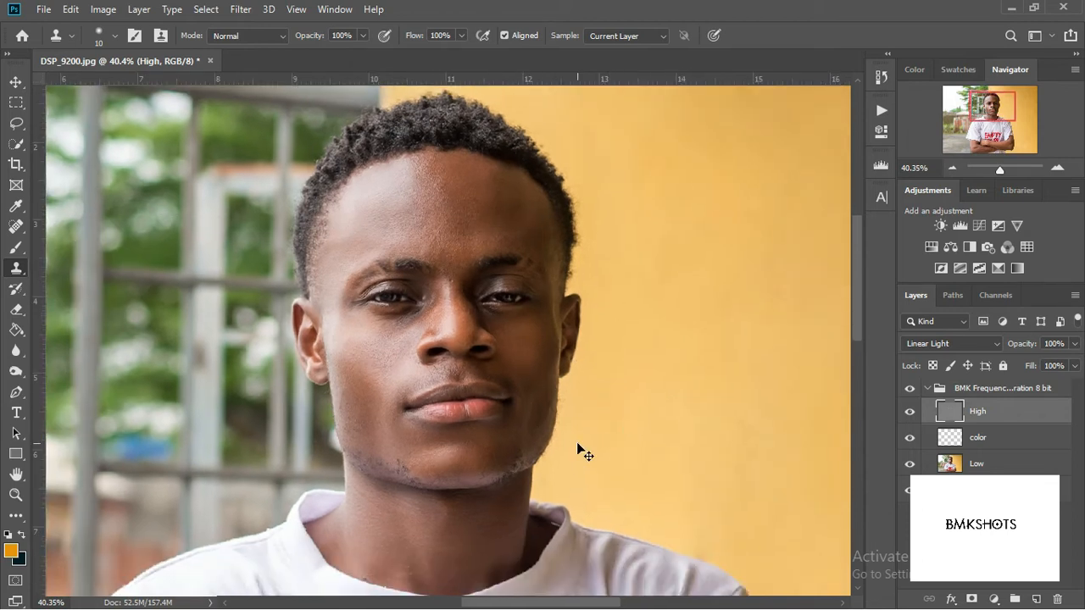
pyautogui.scroll(-3, 576, 444)
pyautogui.scroll(2, 507, 216)
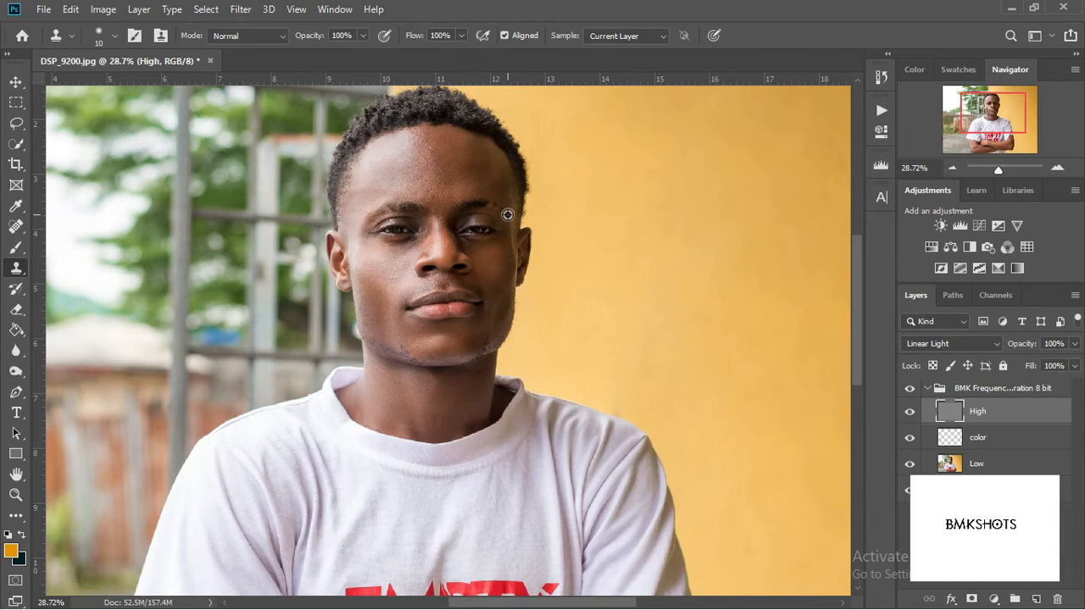
pyautogui.scroll(-5, 431, 375)
pyautogui.scroll(4, 195, 390)
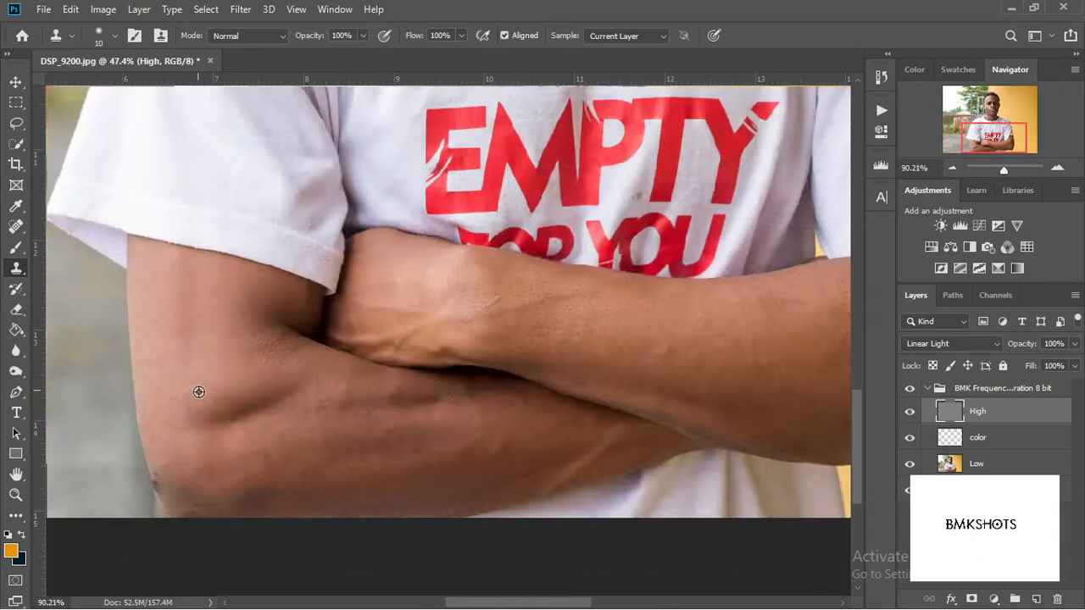
pyautogui.scroll(2, 446, 390)
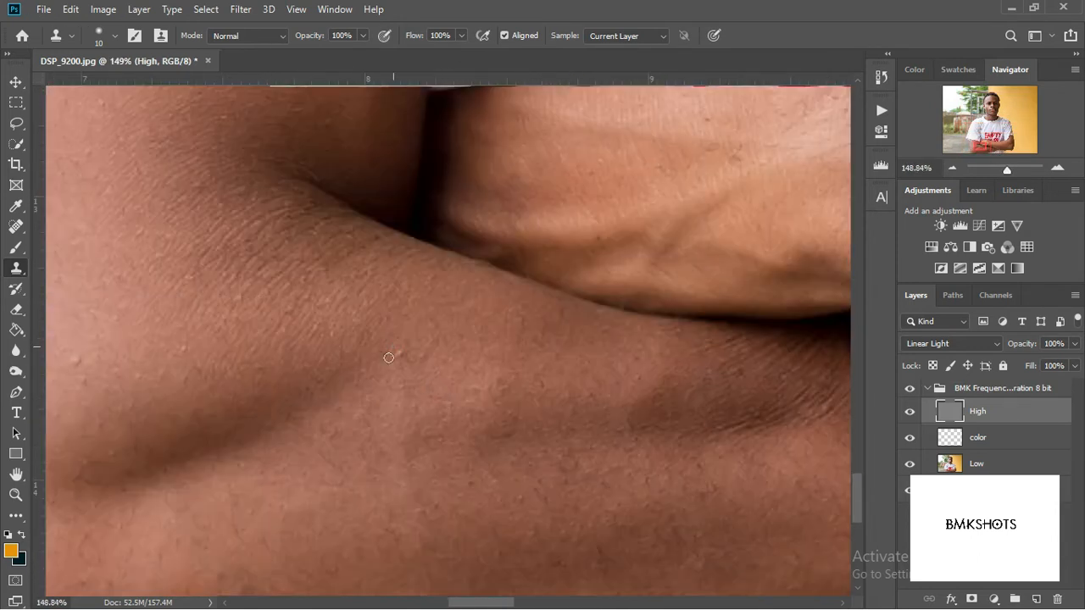
pyautogui.scroll(-3, 438, 363)
pyautogui.scroll(-1, 438, 363)
pyautogui.moveTo(537, 358); pyautogui.dragTo(291, 516)
pyautogui.moveTo(402, 513); pyautogui.dragTo(408, 314)
pyautogui.moveTo(593, 277); pyautogui.dragTo(188, 311)
pyautogui.scroll(5, 616, 421)
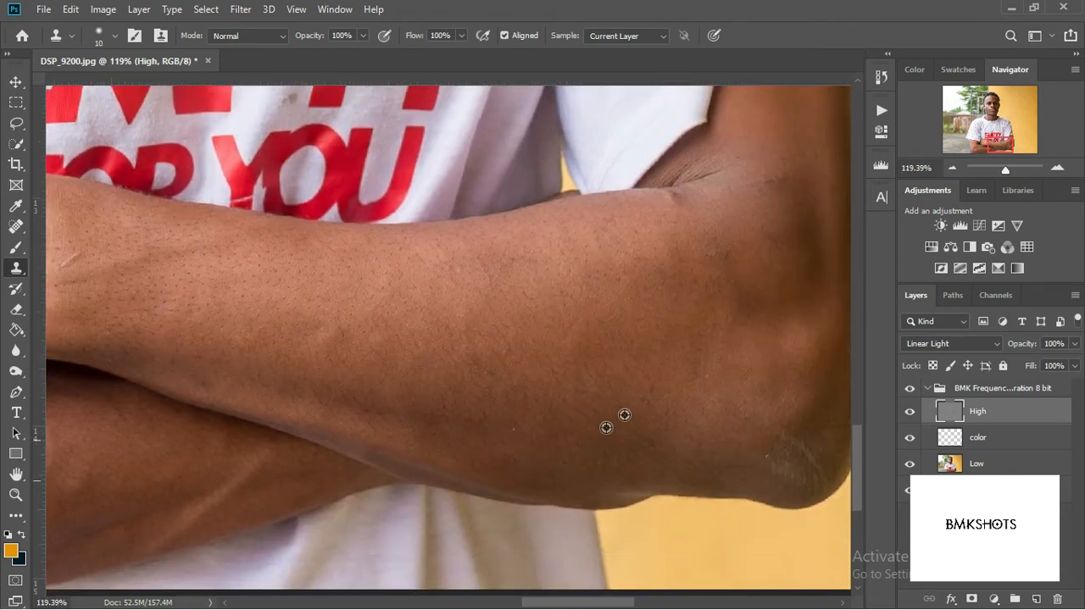
pyautogui.moveTo(666, 358); pyautogui.dragTo(429, 358)
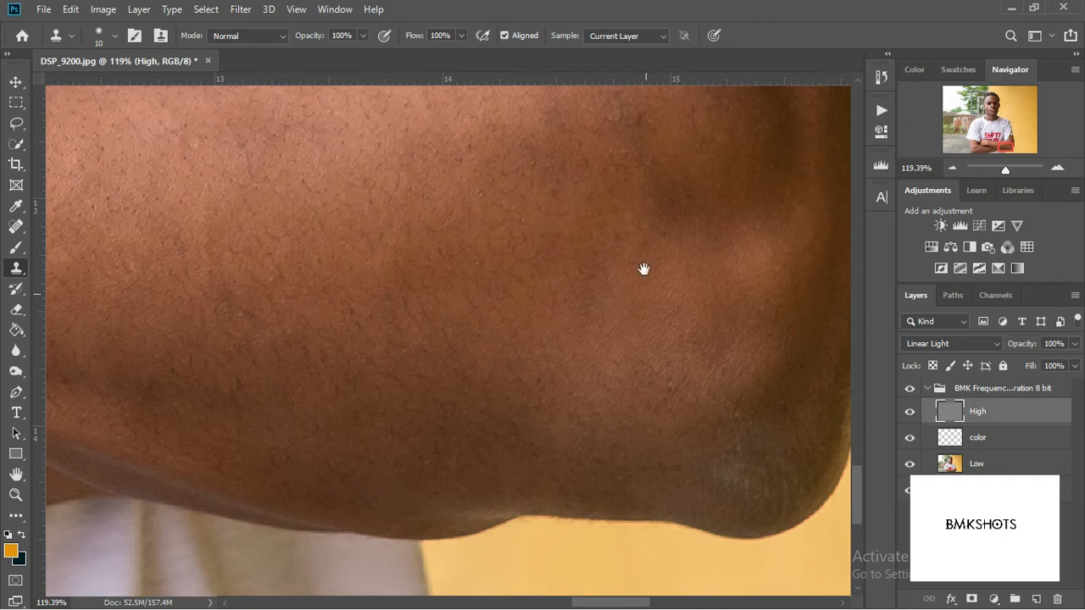
pyautogui.moveTo(644, 268); pyautogui.dragTo(593, 424)
pyautogui.scroll(4, 655, 291)
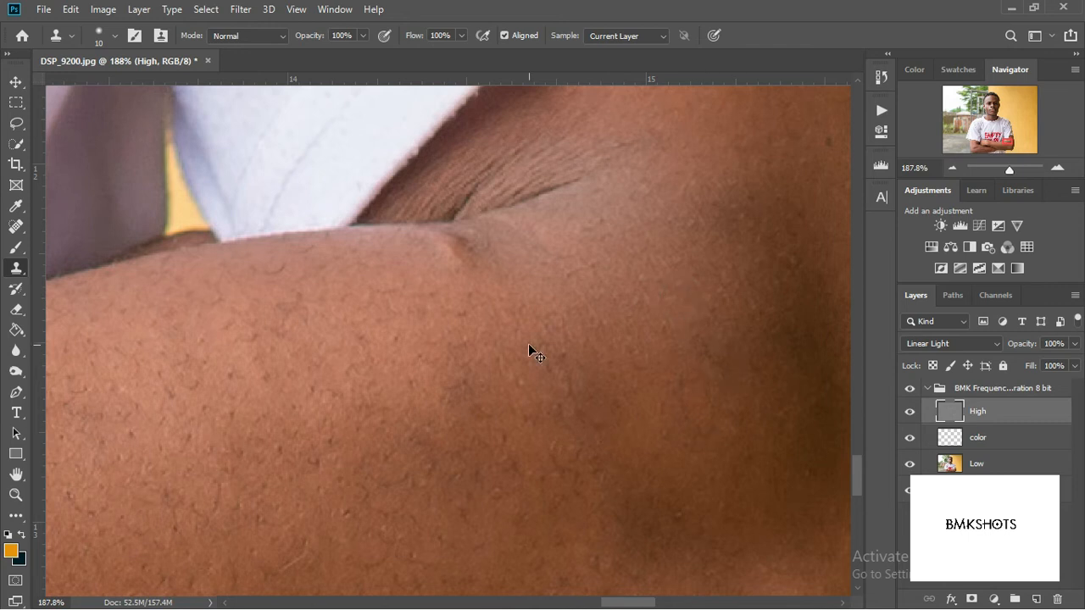
pyautogui.hotkey('ctrl', '0')
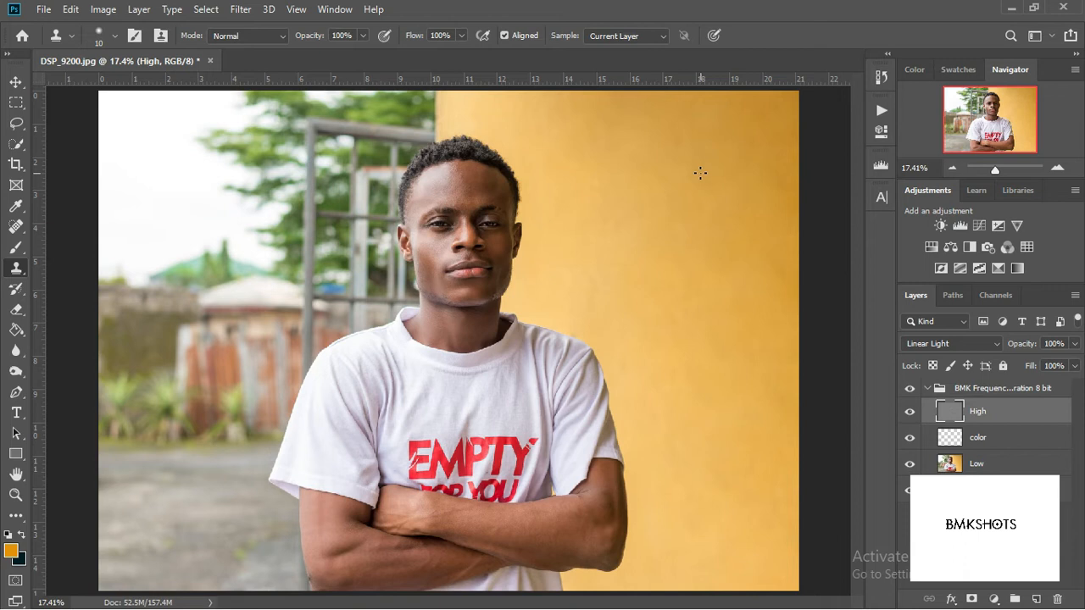
# Clone over the rings and bright bumps on the forehead directly above the shadow-side eyebrow.
pyautogui.scroll(5, 514, 353)
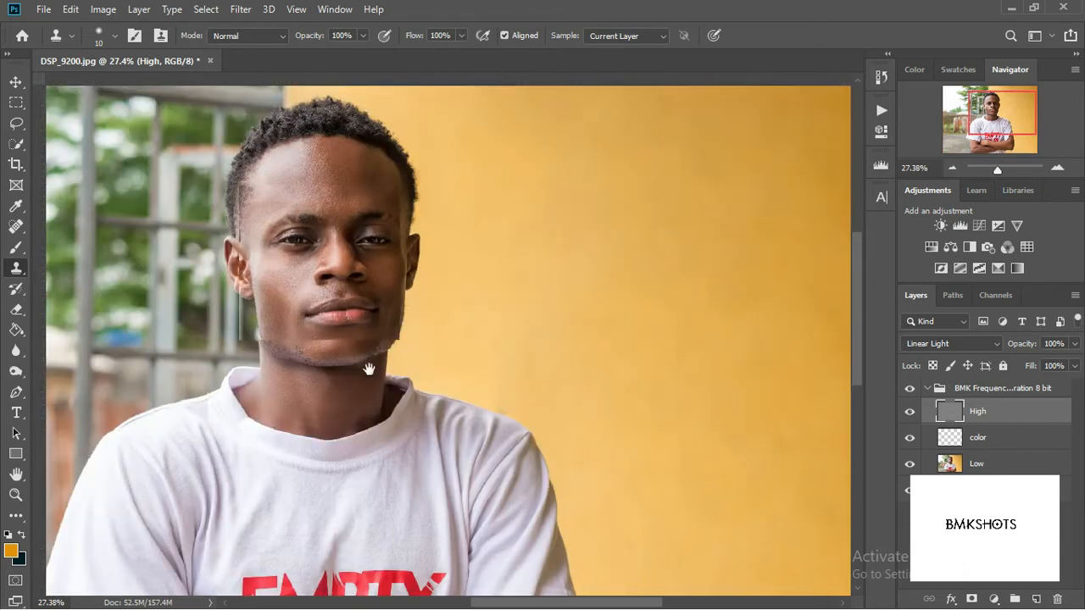
pyautogui.scroll(3, 509, 307)
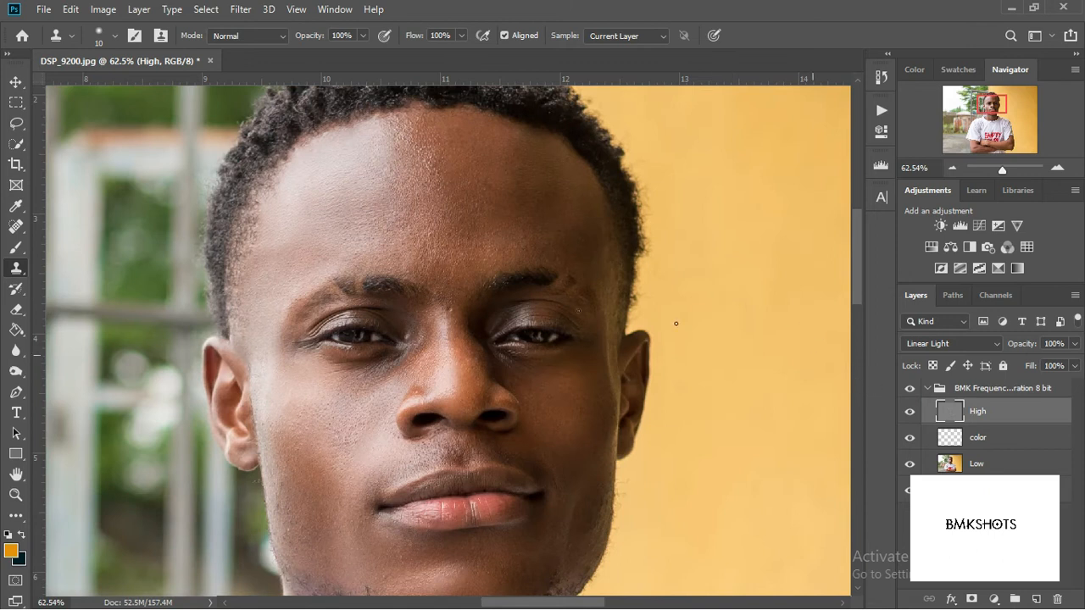
pyautogui.scroll(8, 512, 259)
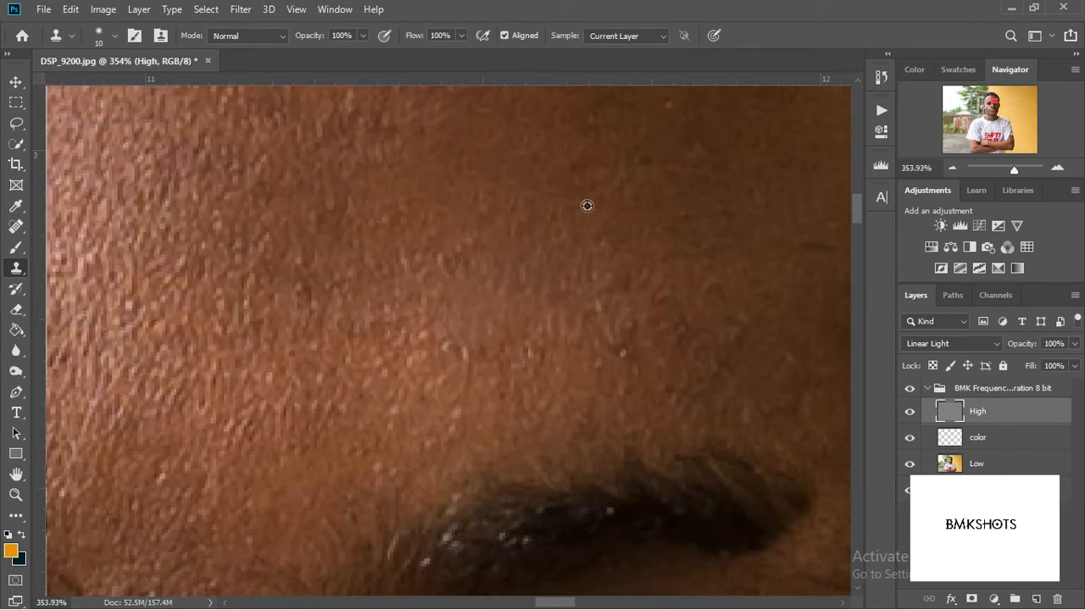
pyautogui.moveTo(463, 323)
pyautogui.mouseDown()
pyautogui.moveTo(557, 324)
pyautogui.moveTo(550, 289)
pyautogui.mouseUp()
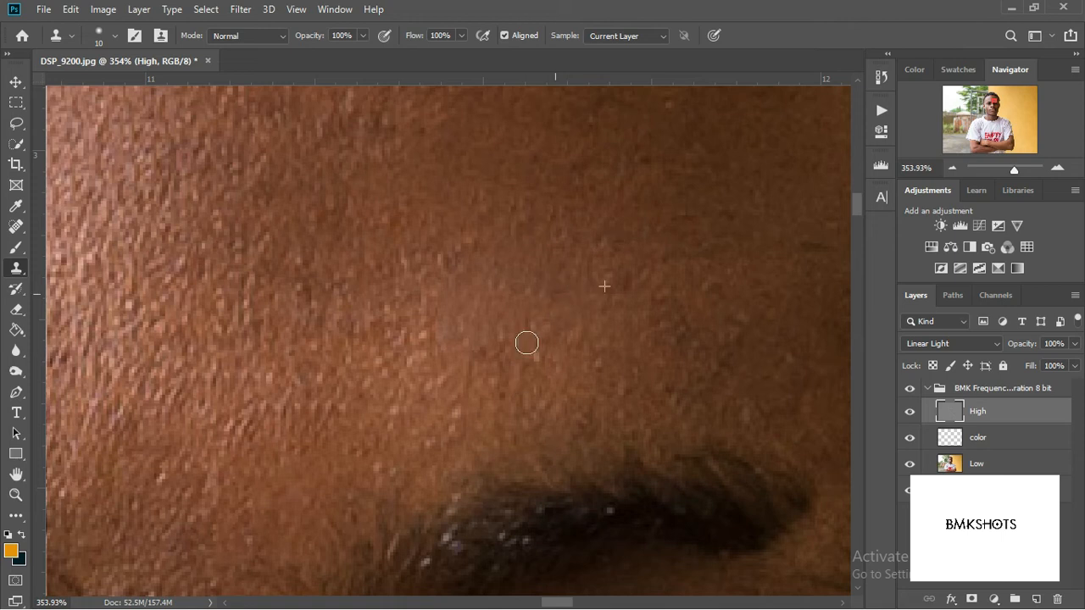
pyautogui.scroll(-5, 480, 184)
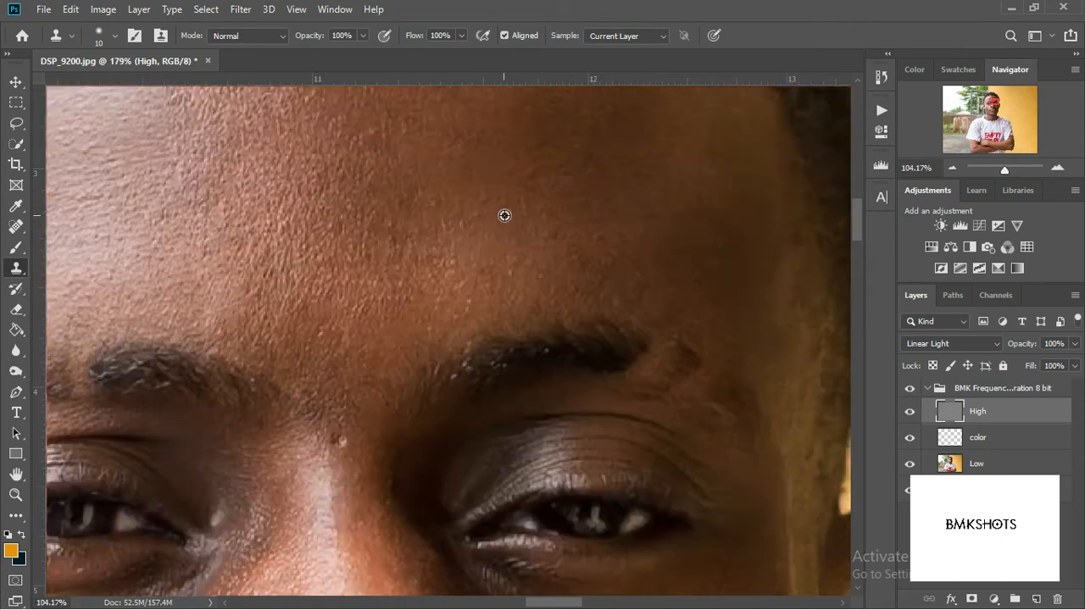
# Sample smooth forehead skin and clone over the leftover spots between the shadow-side eyebrow and the temple.
pyautogui.scroll(4, 591, 213)
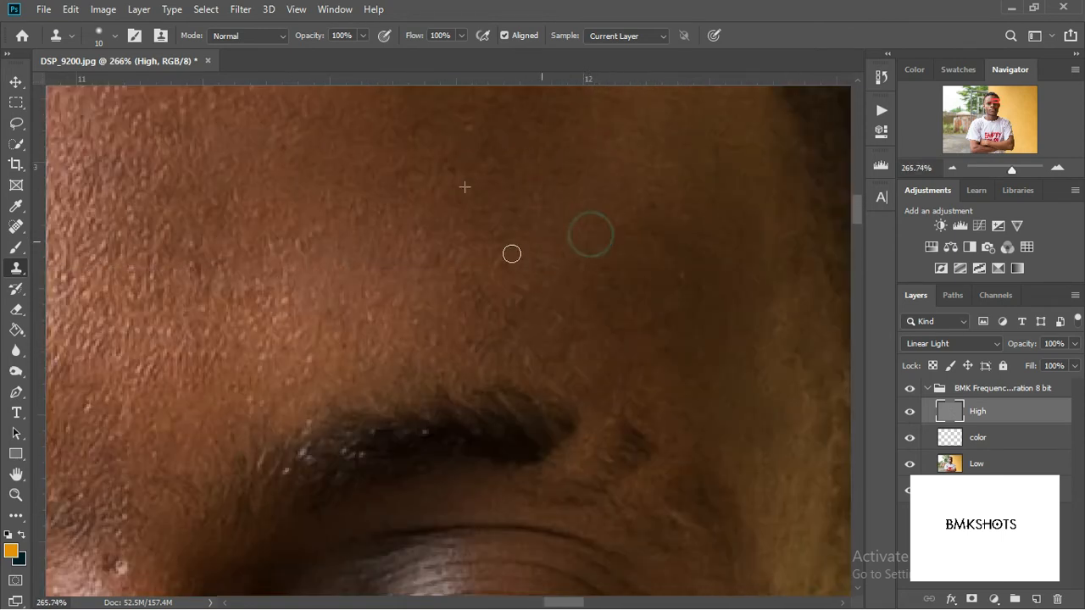
pyautogui.scroll(-3, 528, 266)
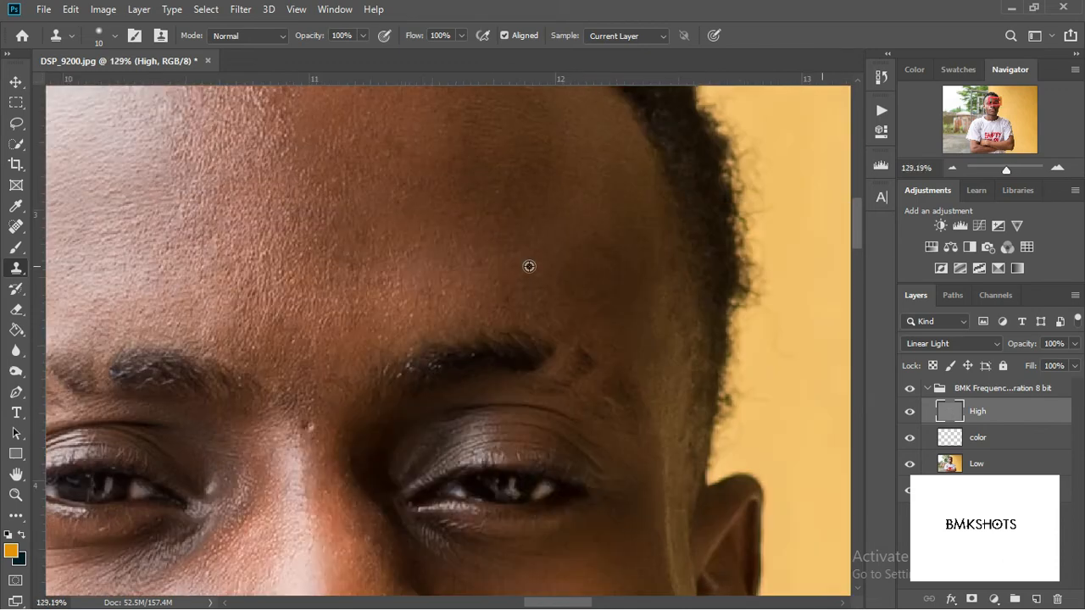
pyautogui.scroll(3, 528, 266)
pyautogui.keyDown('alt'); pyautogui.click(532, 256); pyautogui.keyUp('alt')
pyautogui.moveTo(462, 319); pyautogui.dragTo(479, 322)
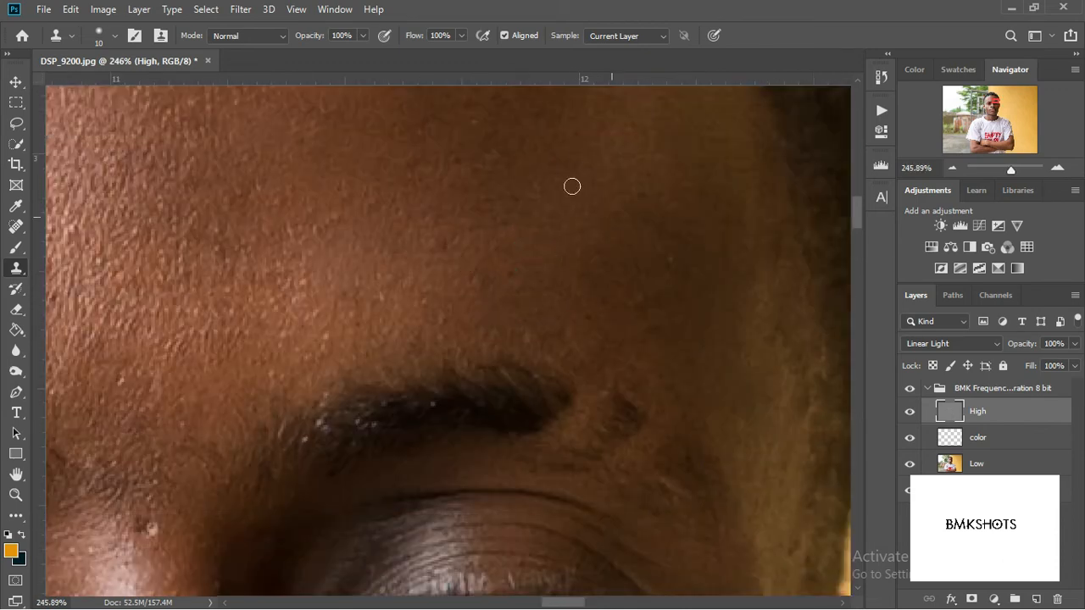
pyautogui.moveTo(639, 212); pyautogui.dragTo(665, 305)
pyautogui.scroll(-8, 356, 237)
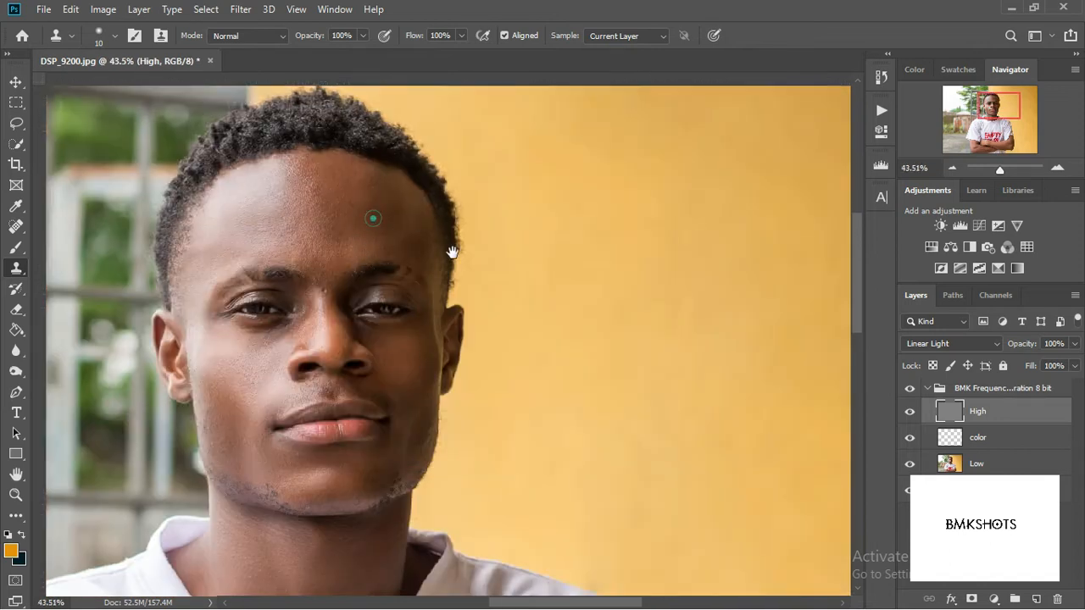
pyautogui.moveTo(452, 253)
pyautogui.mouseDown()
pyautogui.moveTo(473, 261)
pyautogui.moveTo(485, 228)
pyautogui.mouseUp()
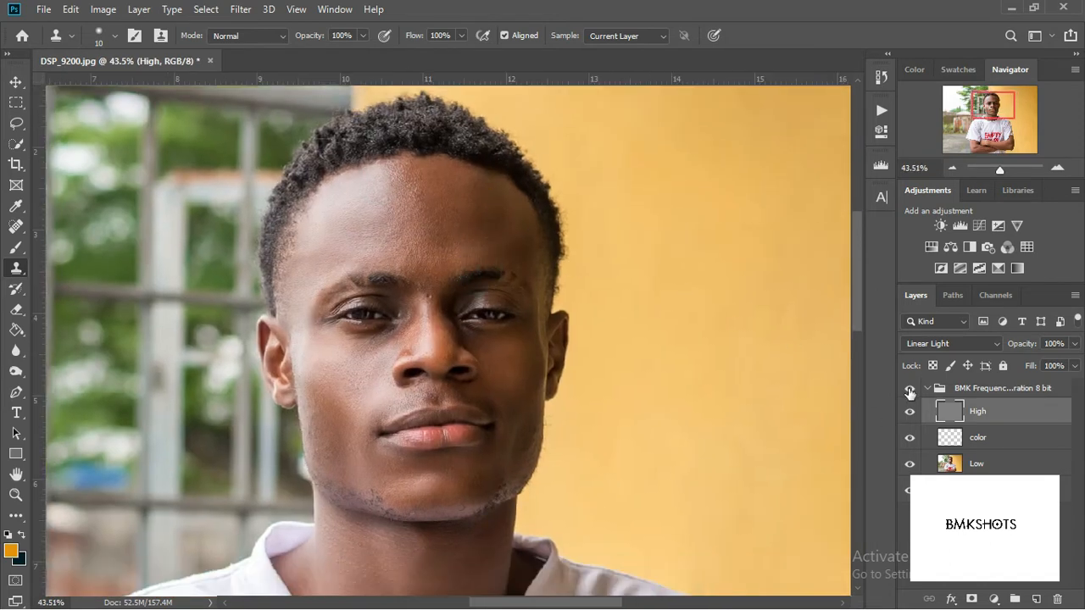
# Compare the portrait with and without the retouching in the frequency separation group.
pyautogui.click(910, 390)
pyautogui.click(910, 390)
pyautogui.click(910, 390)
pyautogui.click(910, 390)
# Make the Low layer active and set up the Mixer Brush with a size of 175 px.
pyautogui.click(976, 466)
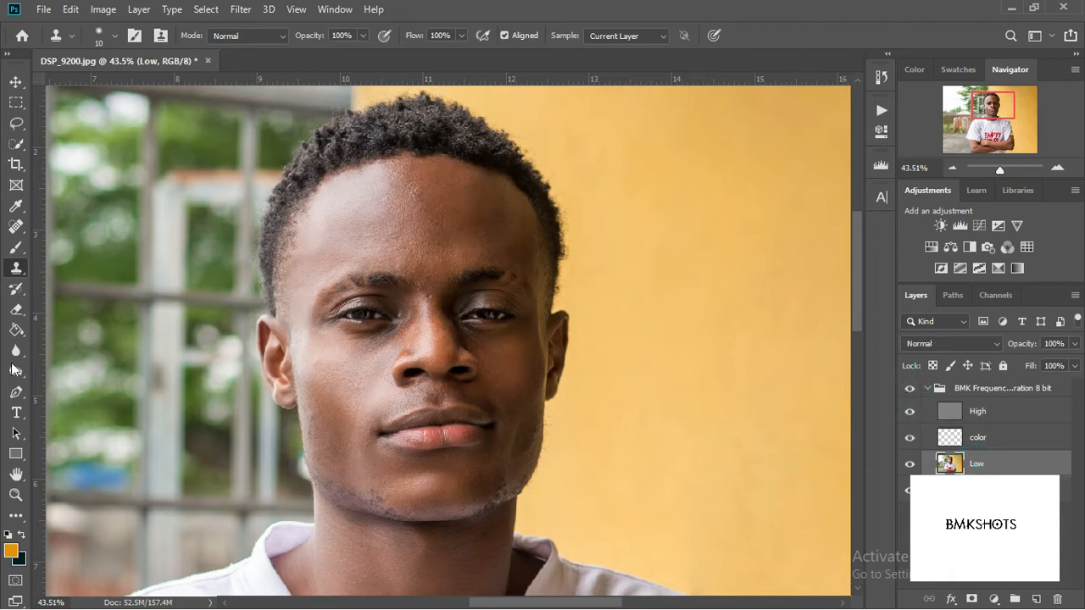
pyautogui.click(11, 246)
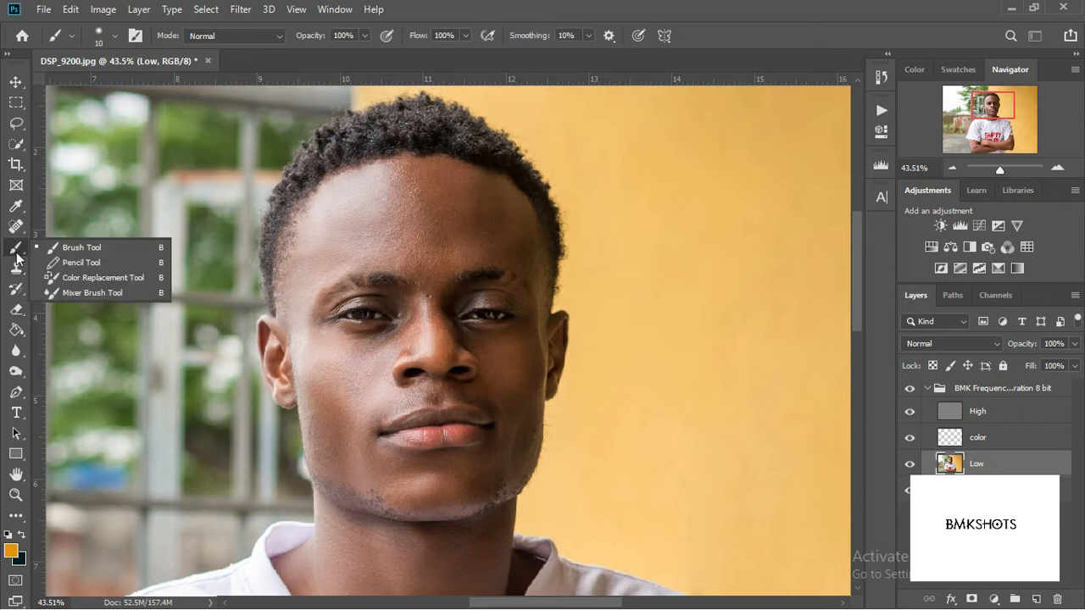
pyautogui.click(102, 292)
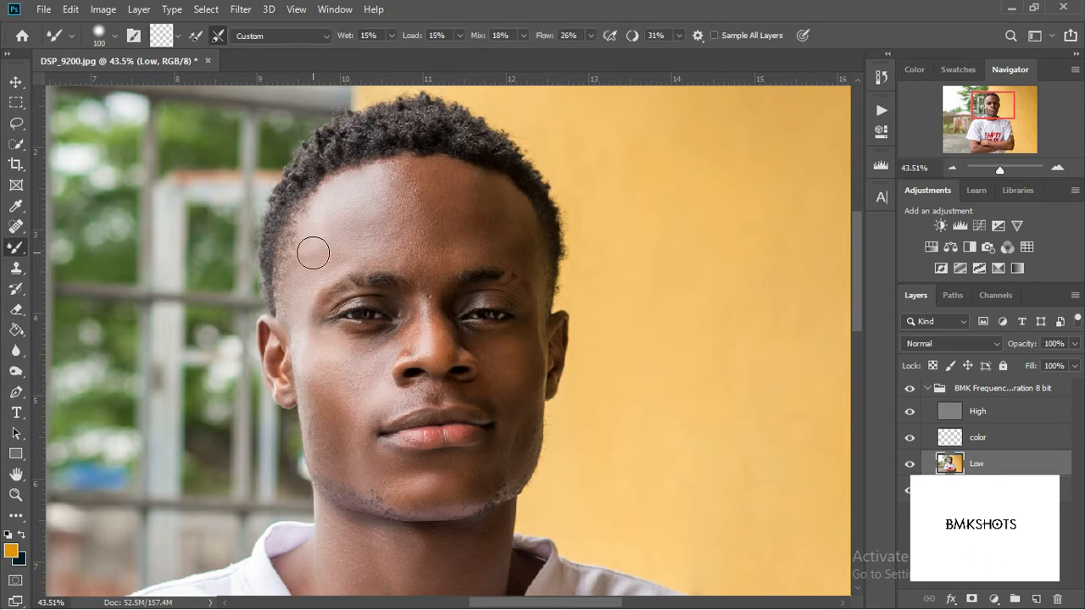
pyautogui.press(']')
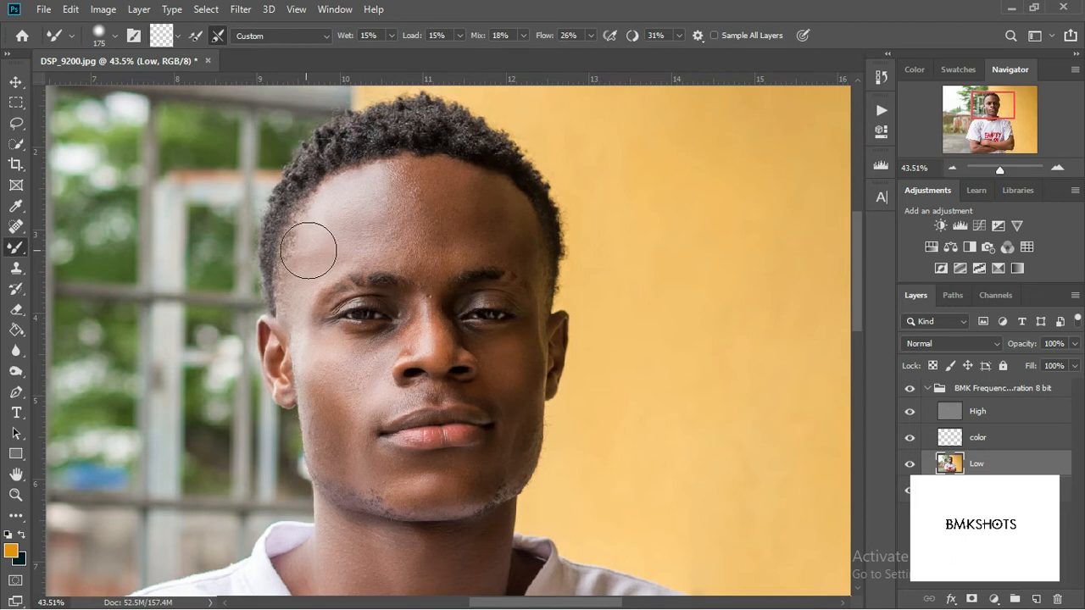
pyautogui.click(178, 38)
pyautogui.click(178, 38)
pyautogui.click(163, 35)
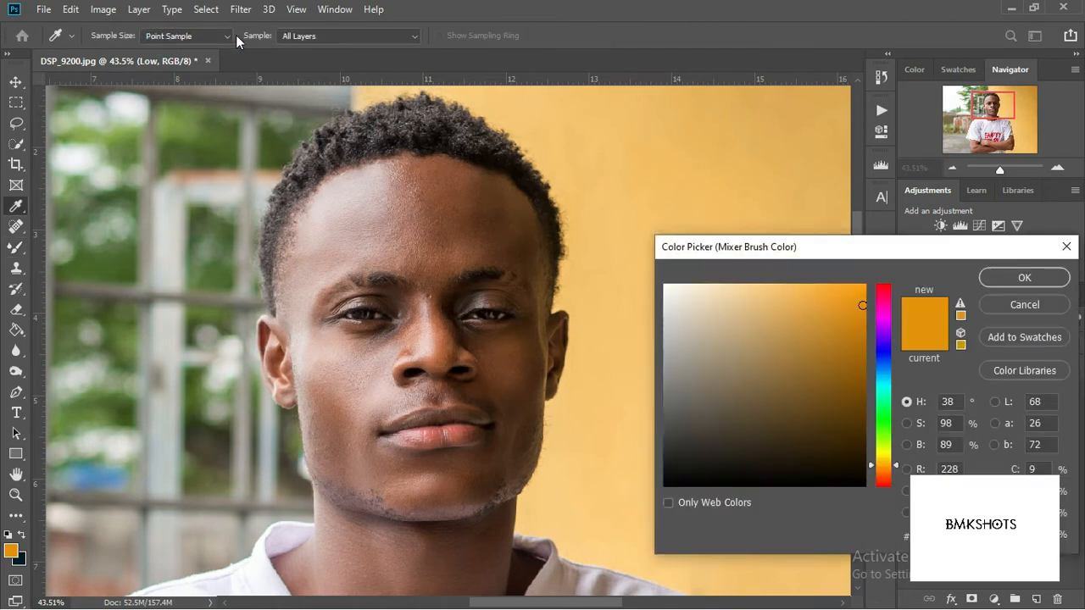
pyautogui.click(1023, 304)
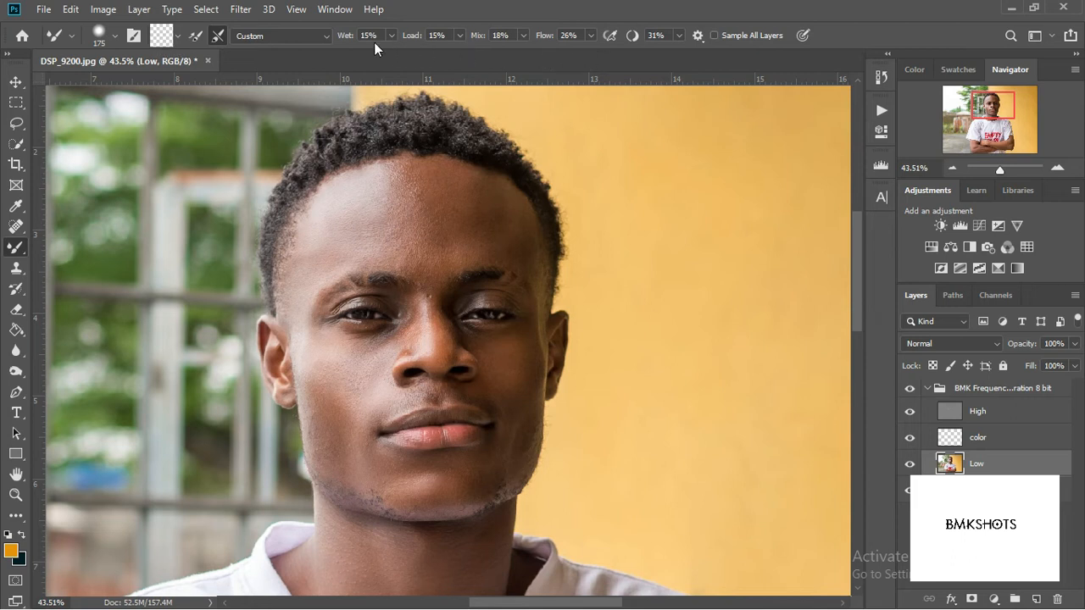
# Set the Mixer Brush flow to 17%.
pyautogui.click(590, 36)
pyautogui.moveTo(585, 52); pyautogui.dragTo(585, 54)
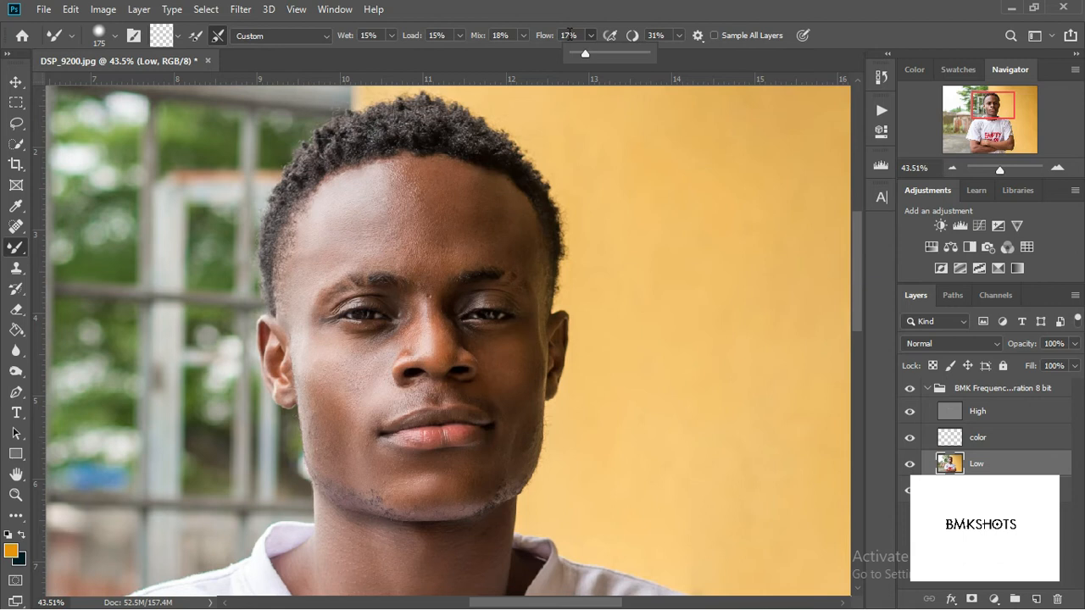
pyautogui.click(681, 34)
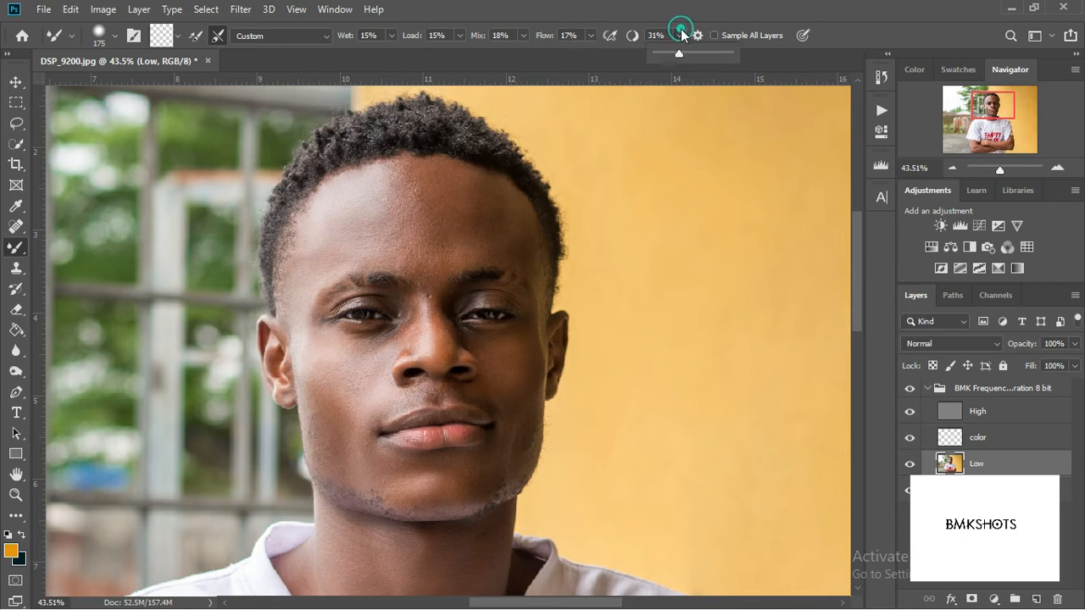
pyautogui.click(680, 34)
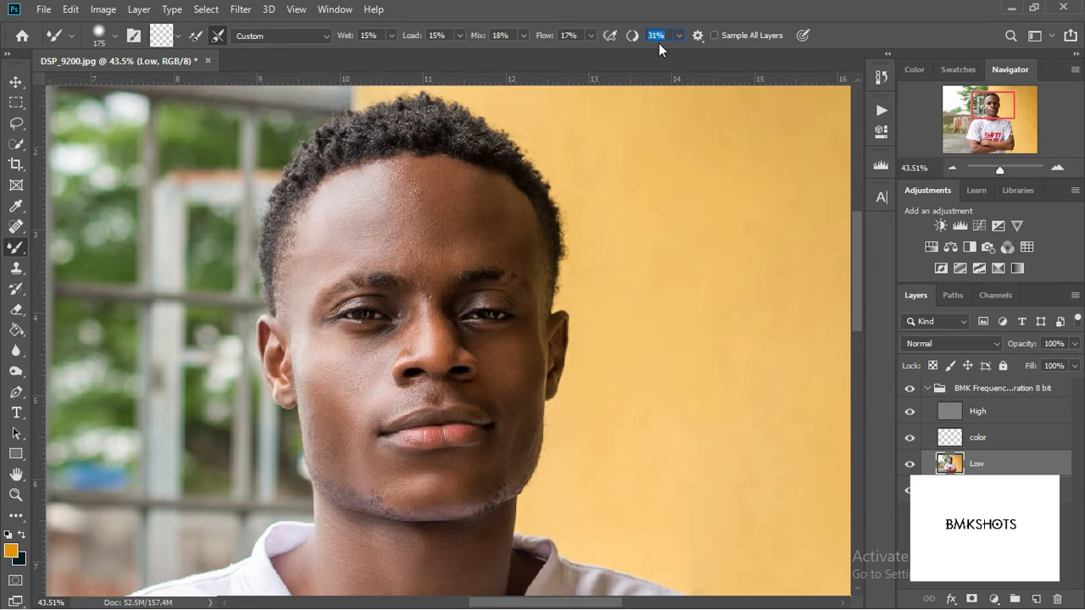
pyautogui.click(218, 35)
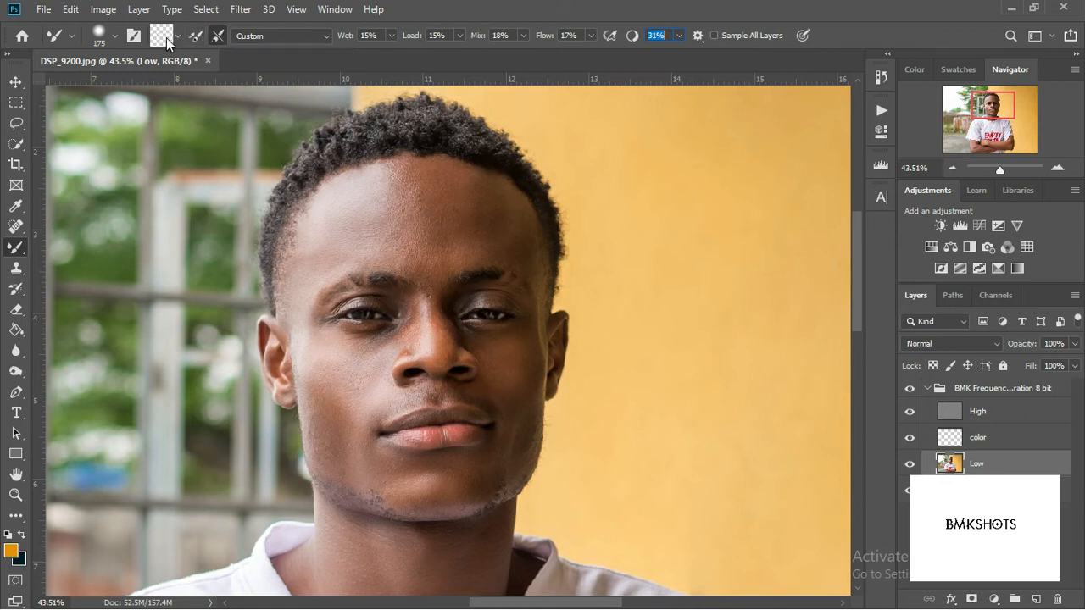
pyautogui.click(215, 35)
pyautogui.click(216, 35)
pyautogui.click(195, 35)
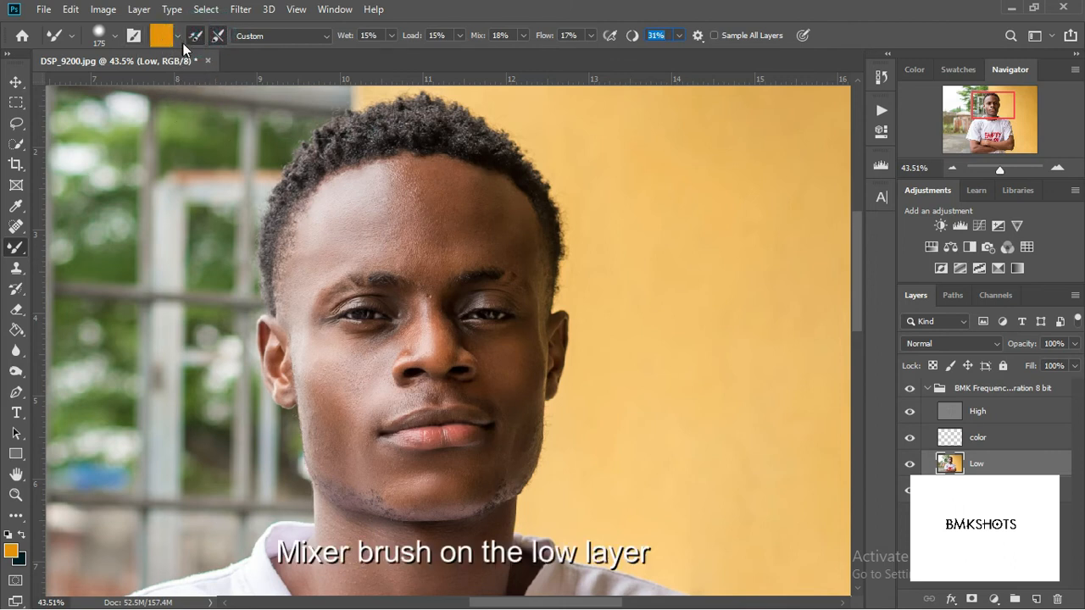
pyautogui.click(195, 36)
pyautogui.click(119, 37)
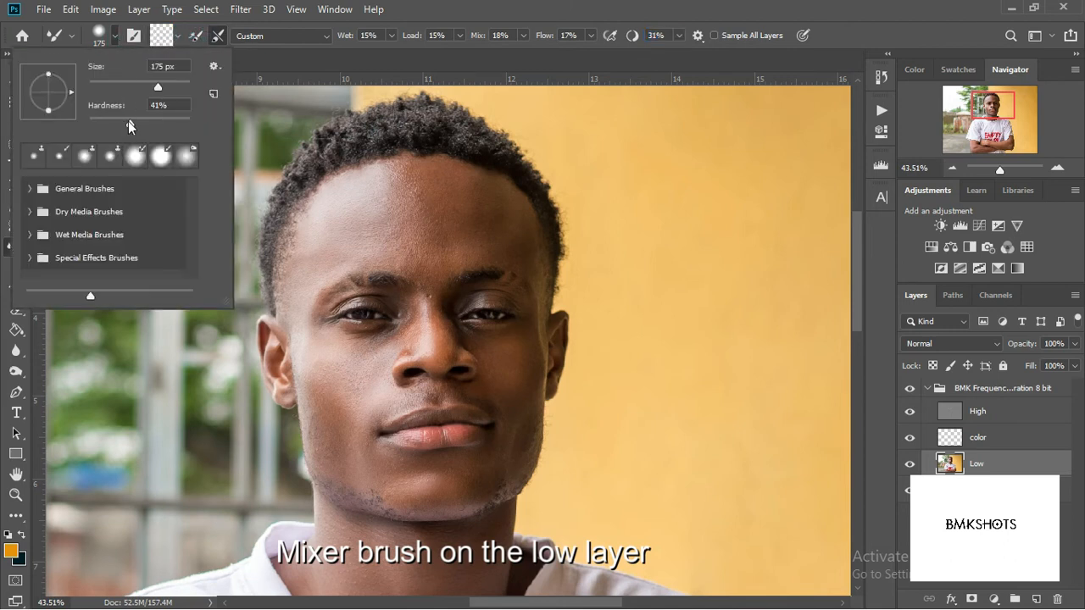
pyautogui.click(480, 23)
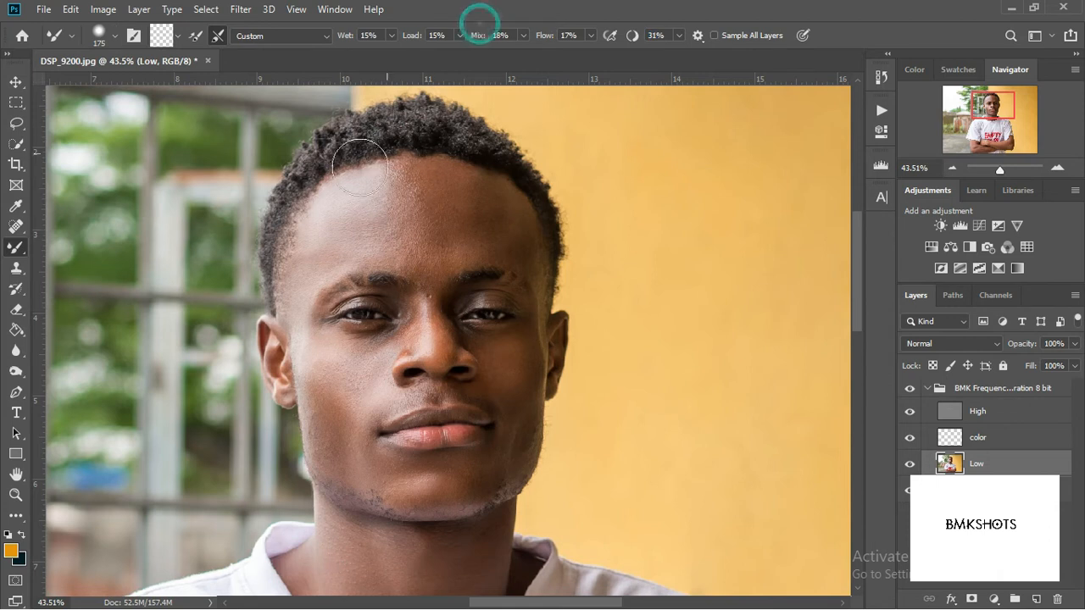
# Blend uneven tones with the Mixer Brush on the lit side of the forehead, the shadow-side cheek and beside the nose bridge.
pyautogui.scroll(-1, 341, 233)
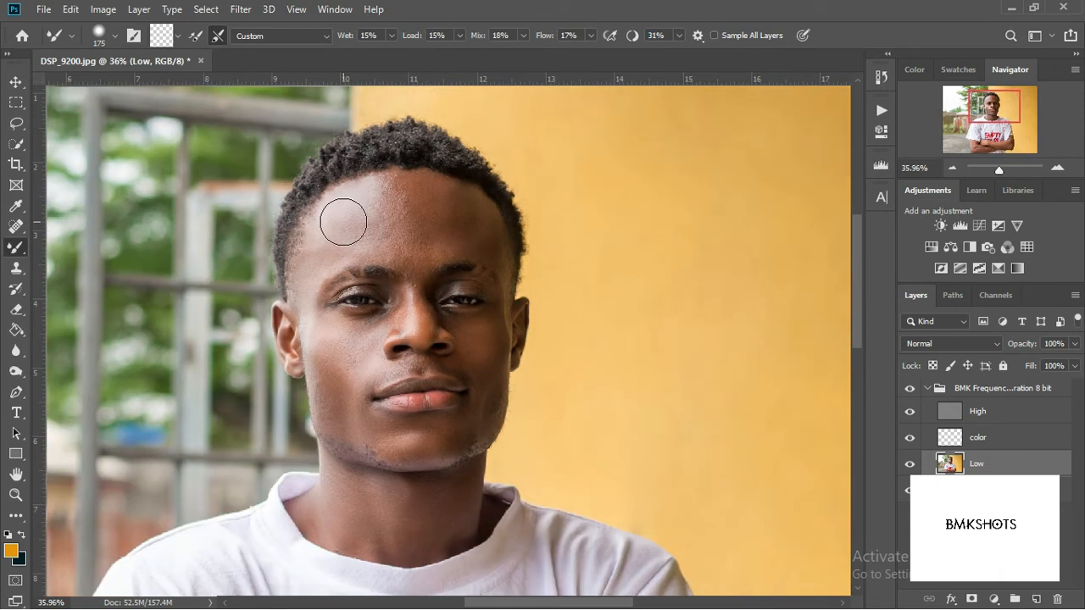
pyautogui.moveTo(315, 227)
pyautogui.mouseDown()
pyautogui.moveTo(356, 237)
pyautogui.moveTo(392, 186)
pyautogui.moveTo(394, 206)
pyautogui.moveTo(401, 209)
pyautogui.moveTo(402, 191)
pyautogui.moveTo(458, 243)
pyautogui.moveTo(482, 238)
pyautogui.moveTo(452, 198)
pyautogui.moveTo(480, 271)
pyautogui.moveTo(464, 225)
pyautogui.moveTo(425, 197)
pyautogui.moveTo(451, 195)
pyautogui.moveTo(466, 212)
pyautogui.moveTo(405, 198)
pyautogui.moveTo(470, 233)
pyautogui.moveTo(386, 246)
pyautogui.moveTo(395, 231)
pyautogui.moveTo(397, 260)
pyautogui.moveTo(400, 230)
pyautogui.moveTo(363, 222)
pyautogui.moveTo(323, 231)
pyautogui.mouseUp()
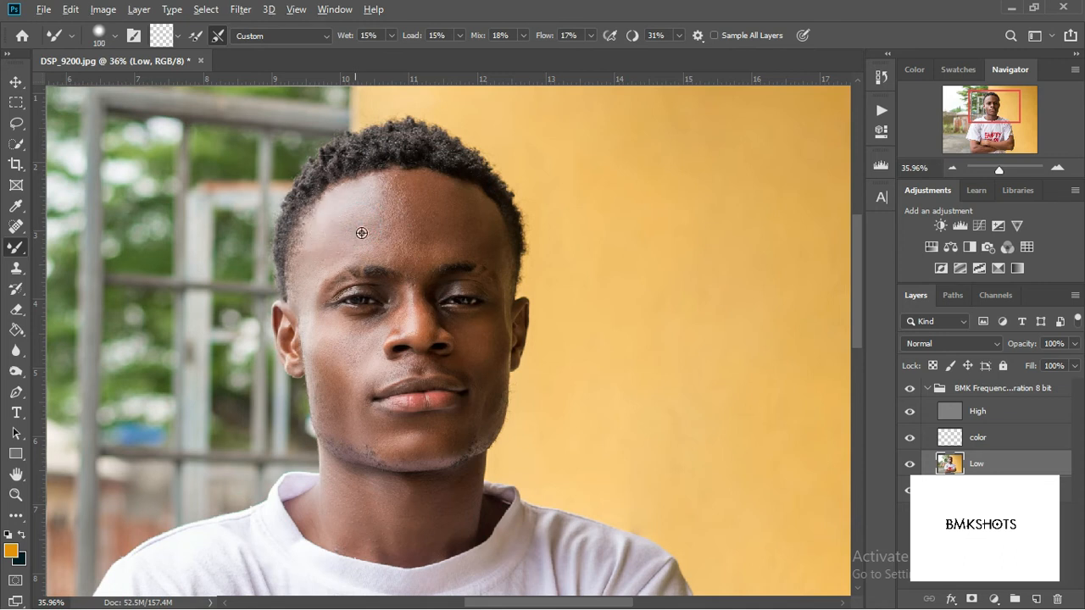
pyautogui.scroll(8, 362, 233)
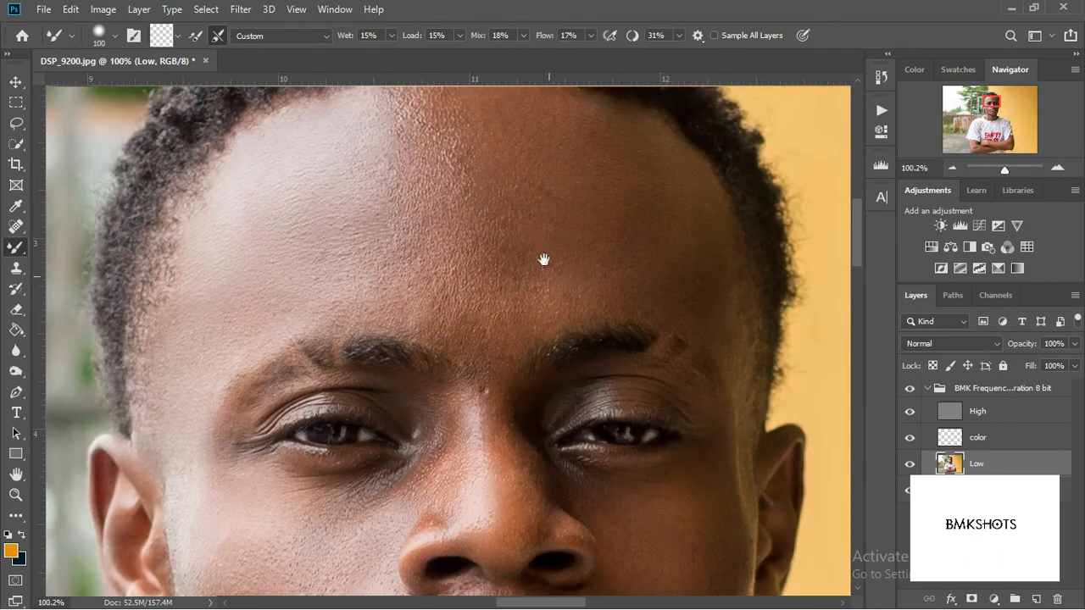
pyautogui.moveTo(544, 259); pyautogui.dragTo(431, 119)
pyautogui.moveTo(582, 374)
pyautogui.mouseDown()
pyautogui.moveTo(598, 327)
pyautogui.moveTo(552, 424)
pyautogui.moveTo(555, 406)
pyautogui.mouseUp()
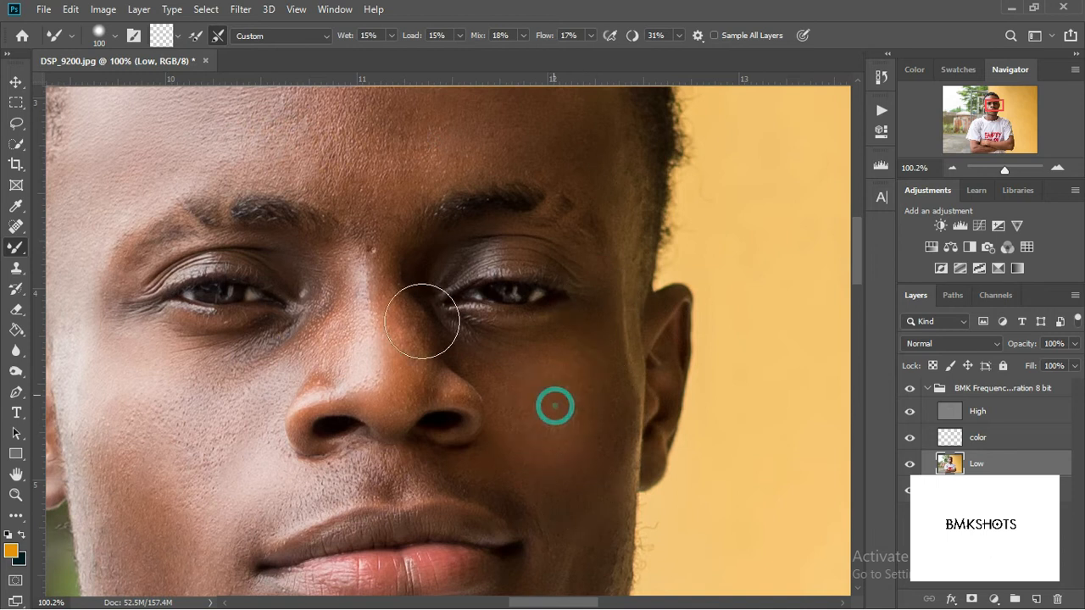
pyautogui.moveTo(385, 309)
pyautogui.mouseDown()
pyautogui.moveTo(380, 363)
pyautogui.moveTo(330, 313)
pyautogui.mouseUp()
pyautogui.scroll(-4, 336, 326)
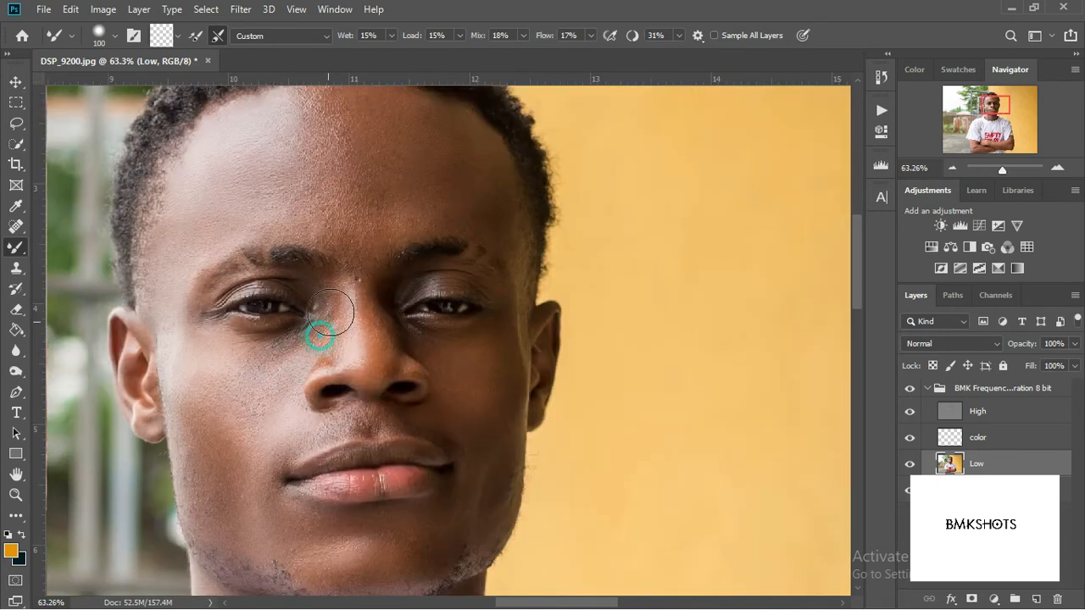
pyautogui.scroll(-2, 213, 467)
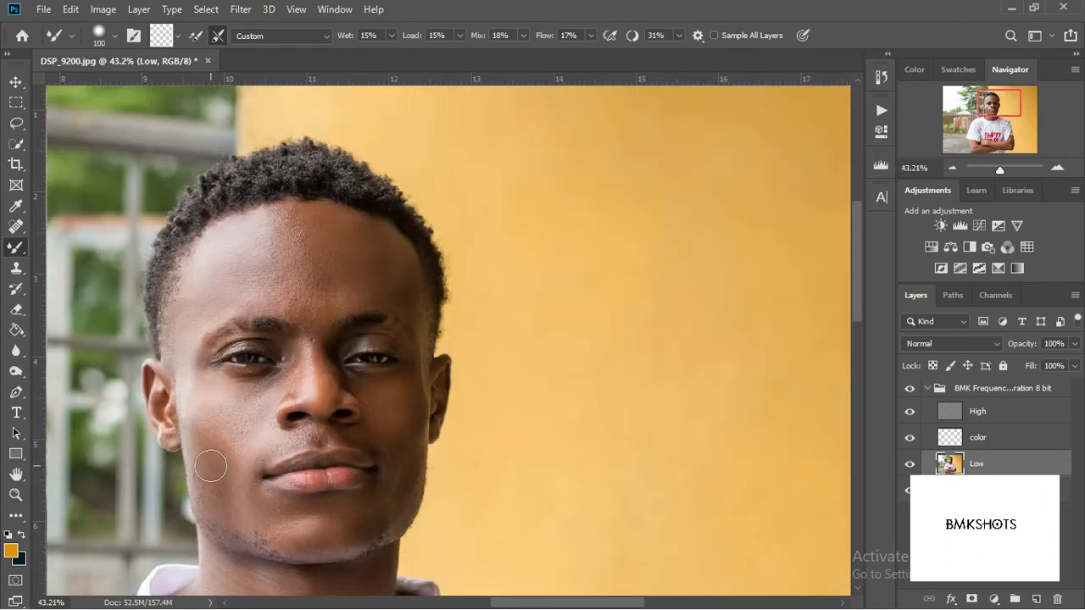
# Enlarge the Mixer Brush to 150 px and blend the skin tones on the lit-side cheek.
pyautogui.press(']')
pyautogui.press(']')
pyautogui.moveTo(259, 408); pyautogui.dragTo(287, 376)
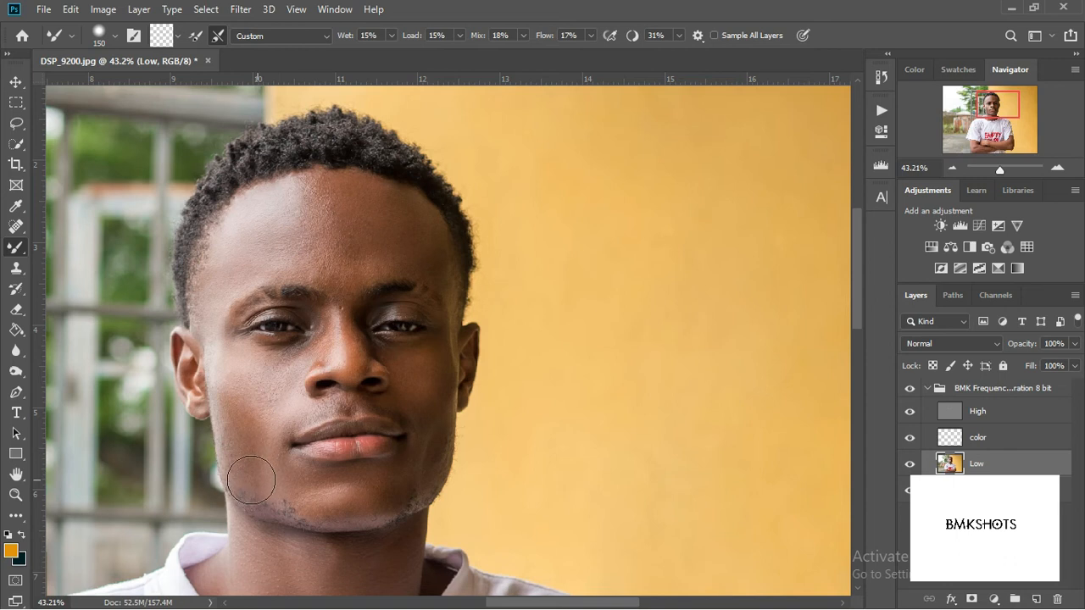
pyautogui.click(255, 372)
pyautogui.click(274, 375)
# Blend the tones across the forehead, from the lit side over the central highlight into the shadow side.
pyautogui.click(250, 215)
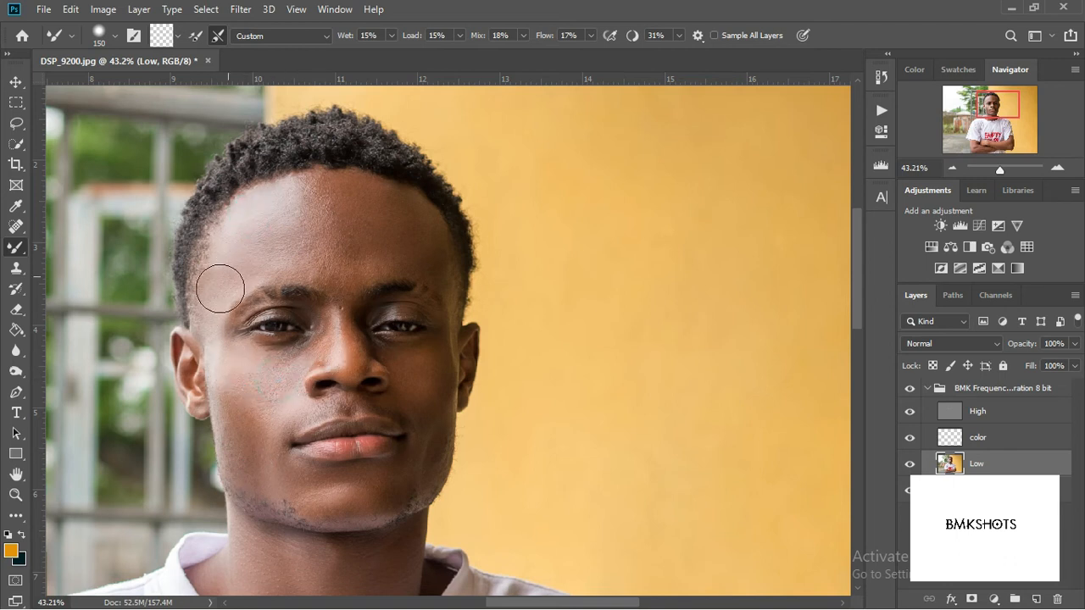
pyautogui.click(344, 178)
pyautogui.click(358, 213)
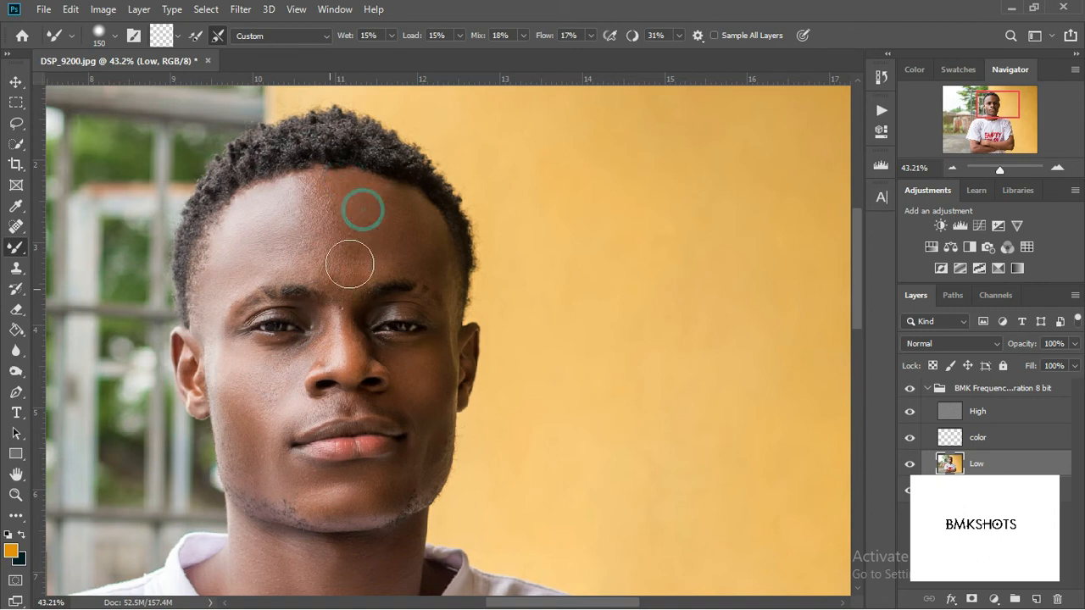
pyautogui.click(376, 242)
pyautogui.click(356, 194)
# Blend the skin tones on the shadow-side cheek and across the neck below the jaw.
pyautogui.click(426, 365)
pyautogui.moveTo(515, 443); pyautogui.dragTo(588, 203)
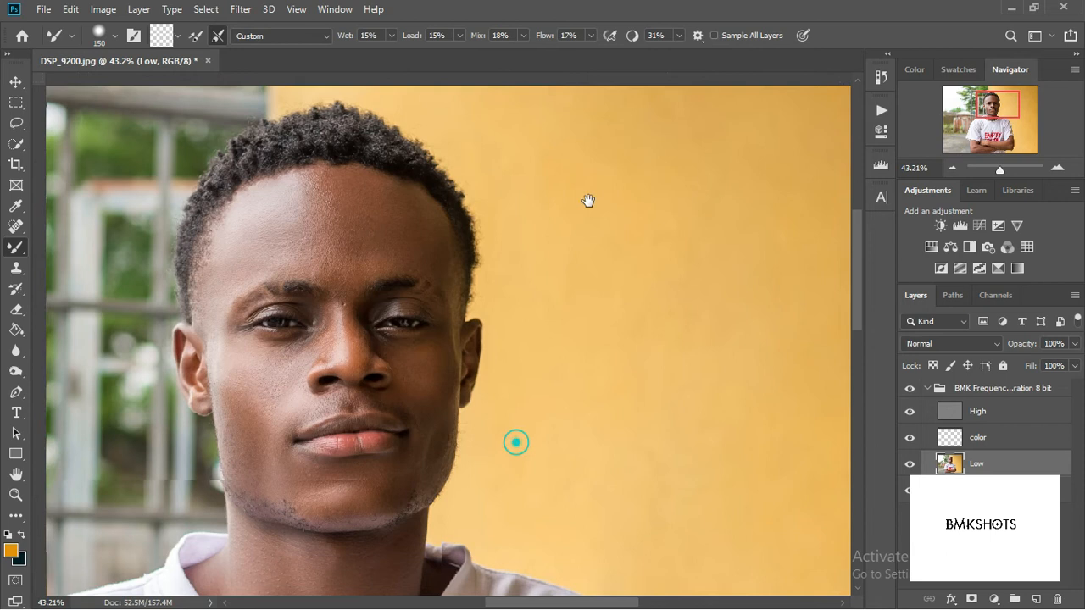
pyautogui.click(322, 300)
pyautogui.moveTo(387, 347)
pyautogui.mouseDown()
pyautogui.moveTo(384, 302)
pyautogui.moveTo(386, 354)
pyautogui.mouseUp()
pyautogui.moveTo(440, 316)
pyautogui.mouseDown()
pyautogui.moveTo(402, 317)
pyautogui.moveTo(426, 356)
pyautogui.moveTo(498, 353)
pyautogui.mouseUp()
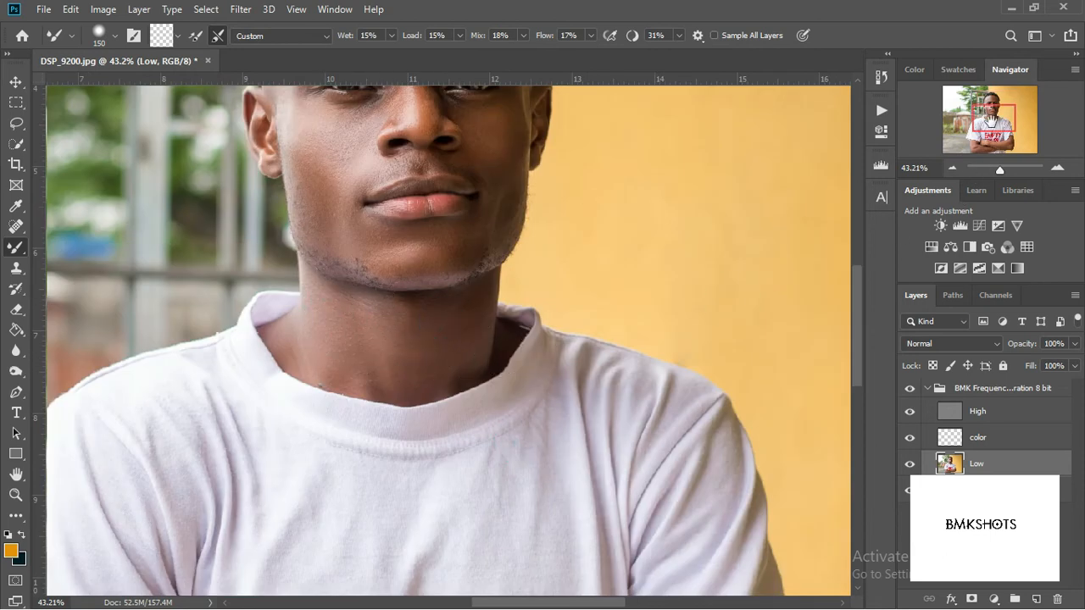
# Blend the skin tones along both crossed arms up to the sleeve with a 250 px Mixer Brush.
pyautogui.click(988, 148)
pyautogui.moveTo(534, 319); pyautogui.dragTo(491, 233)
pyautogui.scroll(-3, 571, 328)
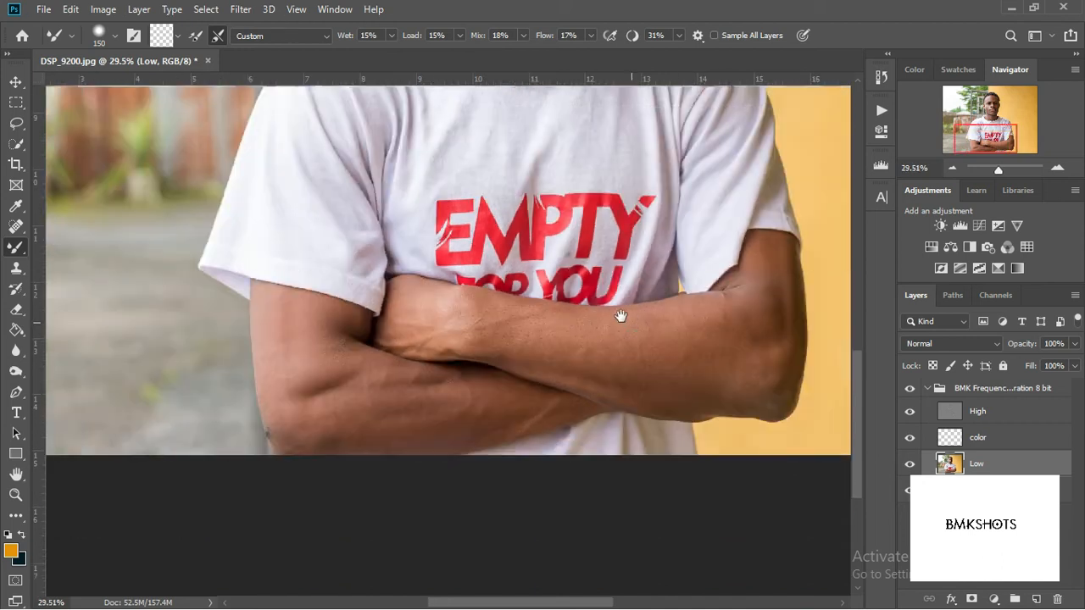
pyautogui.press(']')
pyautogui.press(']')
pyautogui.moveTo(579, 330)
pyautogui.mouseDown()
pyautogui.moveTo(661, 292)
pyautogui.moveTo(679, 310)
pyautogui.mouseUp()
pyautogui.moveTo(603, 322)
pyautogui.mouseDown()
pyautogui.moveTo(690, 289)
pyautogui.moveTo(692, 308)
pyautogui.moveTo(695, 269)
pyautogui.mouseUp()
pyautogui.moveTo(356, 387)
pyautogui.mouseDown()
pyautogui.moveTo(220, 374)
pyautogui.moveTo(204, 349)
pyautogui.moveTo(223, 366)
pyautogui.moveTo(222, 423)
pyautogui.mouseUp()
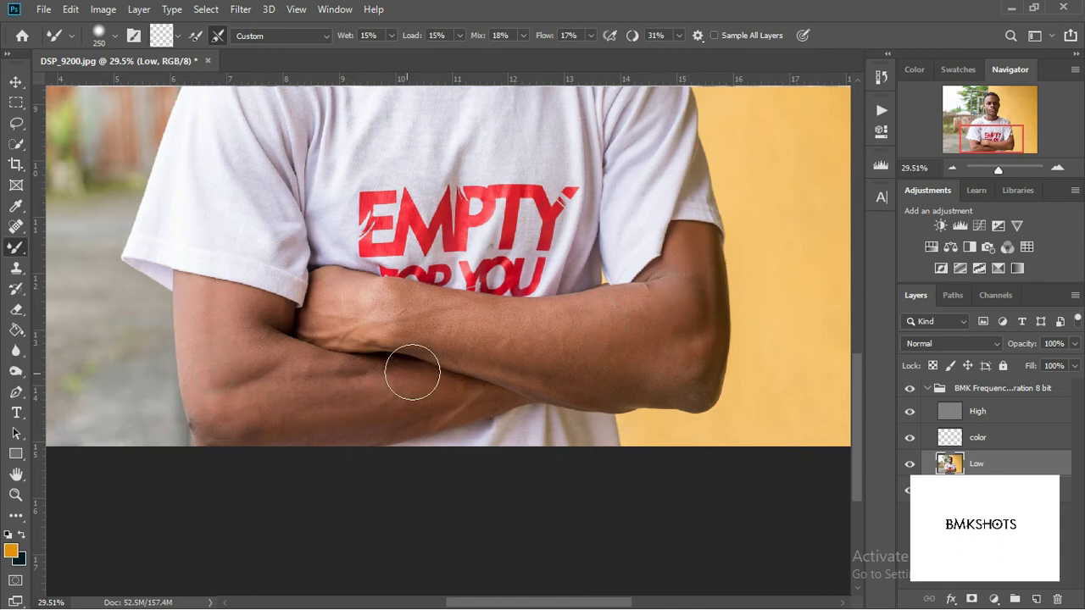
pyautogui.moveTo(640, 350)
pyautogui.mouseDown()
pyautogui.moveTo(719, 307)
pyautogui.moveTo(699, 257)
pyautogui.mouseUp()
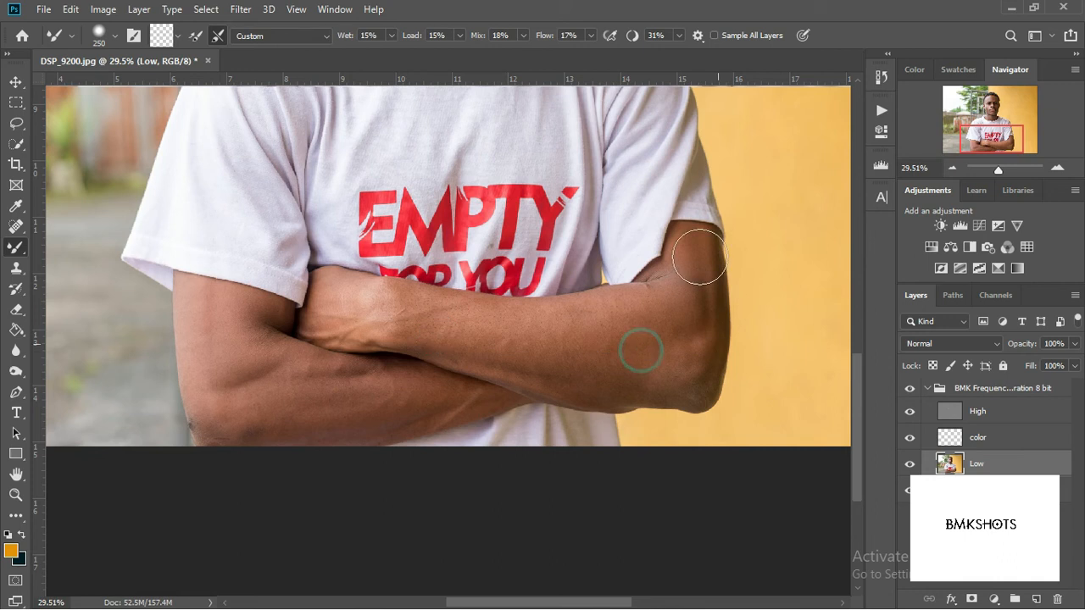
# Make the High layer active and spot-heal the rough dark edge of the elbow near the image's bottom.
pyautogui.click(975, 412)
pyautogui.scroll(6, 177, 417)
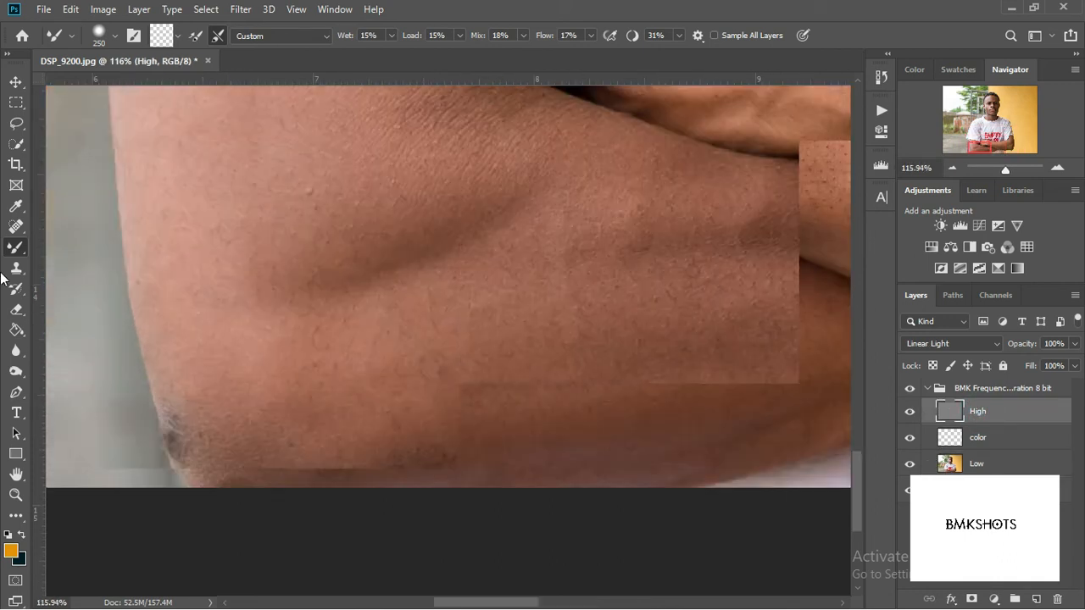
pyautogui.click(16, 226)
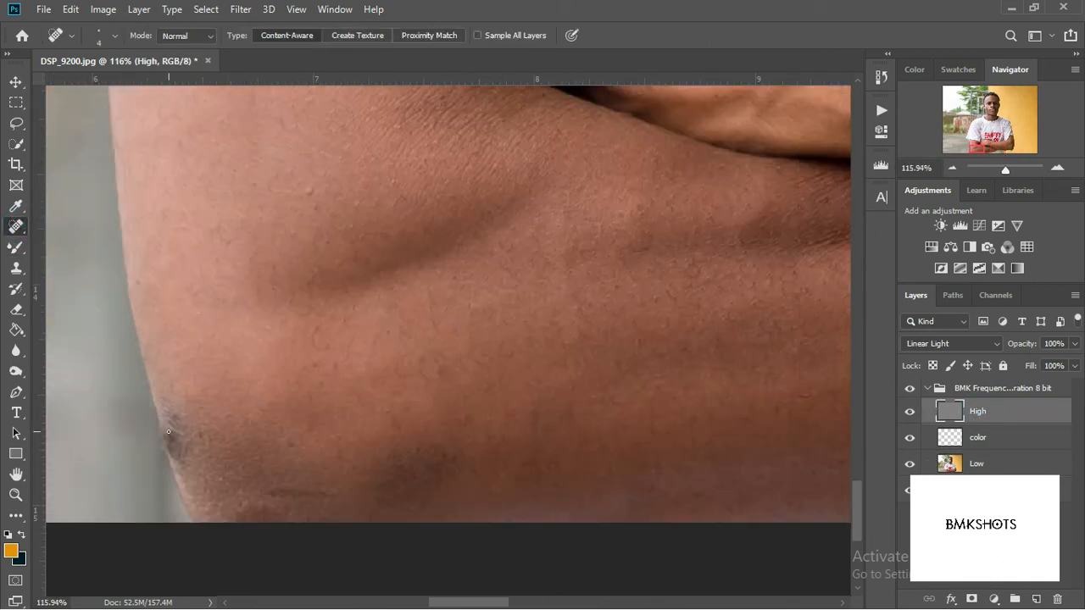
pyautogui.moveTo(174, 472); pyautogui.dragTo(167, 412)
# Sample clean arm skin and clone over the elbow's rough edge, the creases beneath it and the adjacent dark patch.
pyautogui.click(17, 268)
pyautogui.keyDown('alt'); pyautogui.click(210, 442); pyautogui.keyUp('alt')
pyautogui.moveTo(187, 425); pyautogui.dragTo(183, 453)
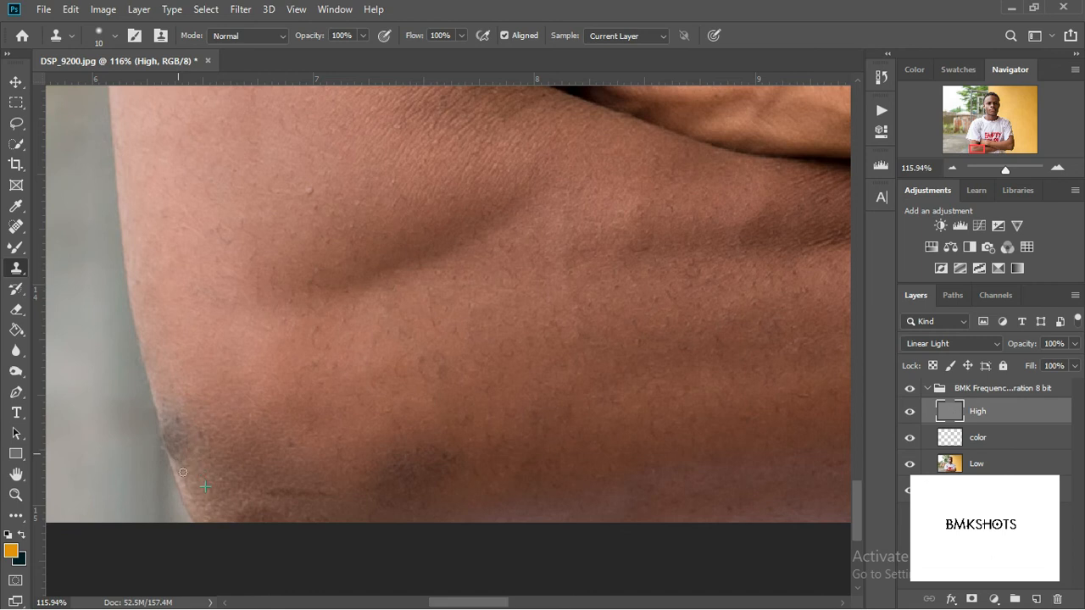
pyautogui.keyDown('alt'); pyautogui.click(278, 439); pyautogui.keyUp('alt')
pyautogui.moveTo(287, 460)
pyautogui.mouseDown()
pyautogui.moveTo(342, 495)
pyautogui.moveTo(253, 505)
pyautogui.mouseUp()
pyautogui.moveTo(468, 447); pyautogui.dragTo(366, 436)
pyautogui.scroll(-5, 368, 245)
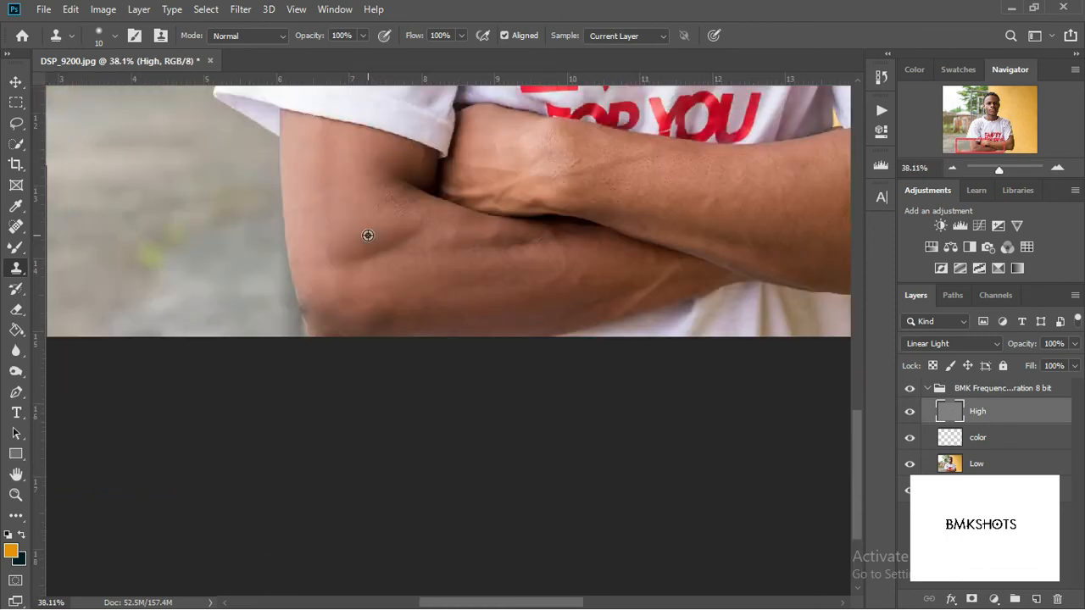
# Return to the Low layer and blend the dark elbow patch into the surrounding skin with a 100 px Mixer Brush.
pyautogui.click(998, 466)
pyautogui.click(21, 250)
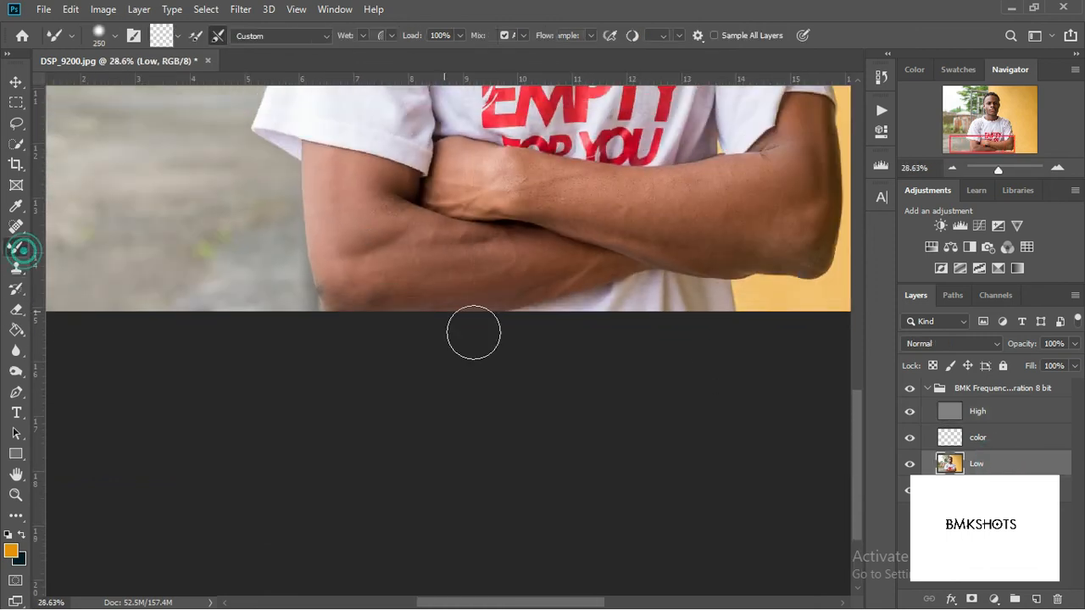
pyautogui.scroll(5, 434, 294)
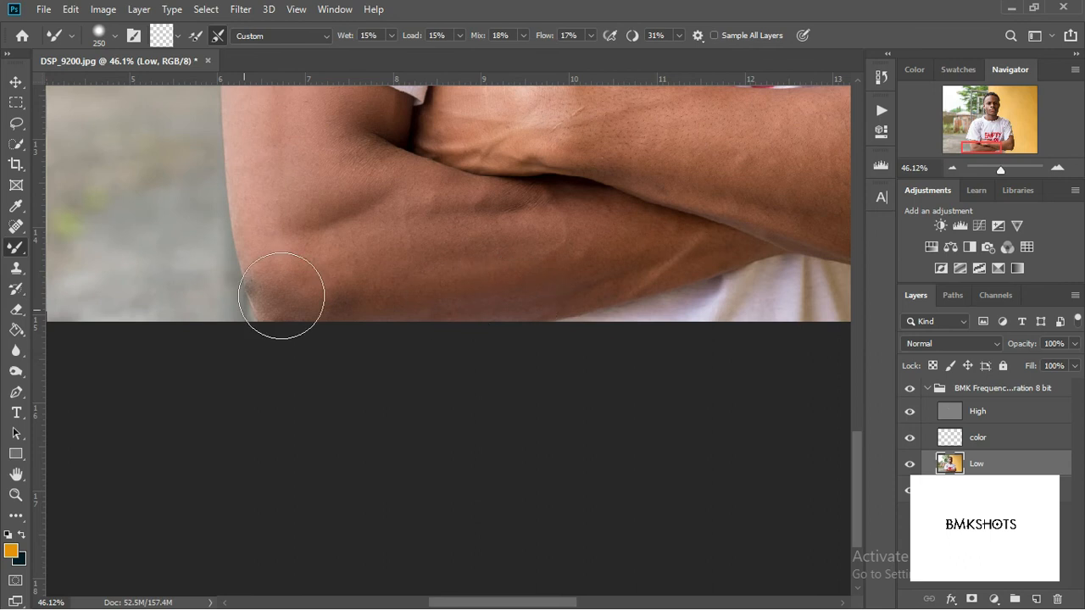
pyautogui.press('[')
pyautogui.press('[')
pyautogui.press('[')
pyautogui.moveTo(253, 291); pyautogui.dragTo(236, 215)
# Enlarge the Mixer Brush to 200 px and blend the tones along the upper crossed forearm toward its elbow.
pyautogui.hotkey('ctrl', '0')
pyautogui.scroll(3, 538, 540)
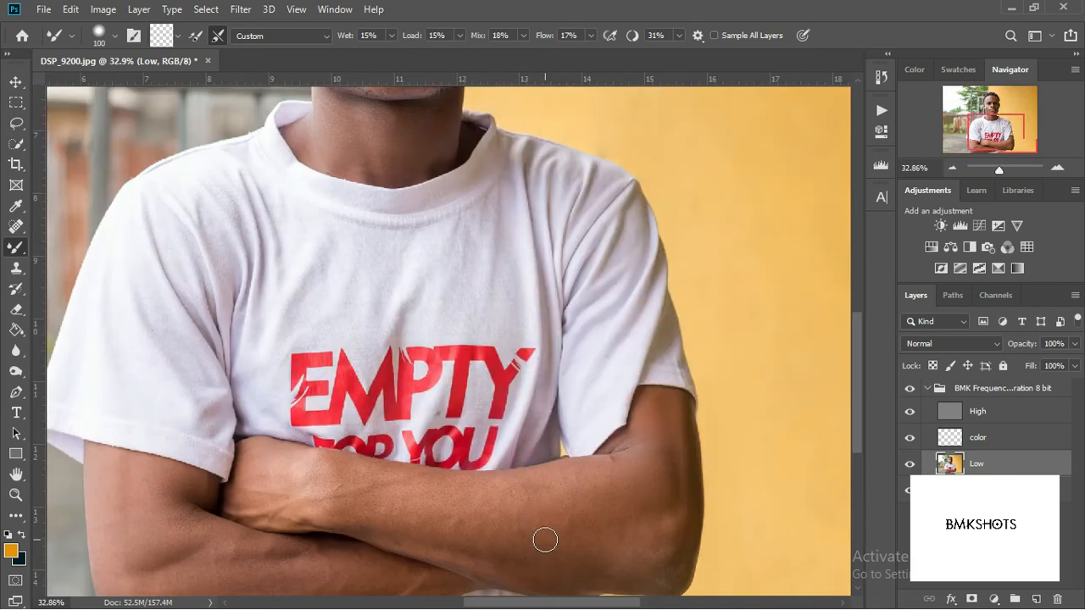
pyautogui.press(']')
pyautogui.press(']')
pyautogui.press(']')
pyautogui.moveTo(450, 503)
pyautogui.mouseDown()
pyautogui.moveTo(568, 497)
pyautogui.moveTo(486, 495)
pyautogui.moveTo(553, 503)
pyautogui.mouseUp()
pyautogui.moveTo(653, 499)
pyautogui.mouseDown()
pyautogui.moveTo(669, 501)
pyautogui.moveTo(656, 488)
pyautogui.mouseUp()
# Blend the skin tones along the lower crossed arm toward its elbow.
pyautogui.press('space')
pyautogui.moveTo(567, 514); pyautogui.dragTo(581, 400)
pyautogui.moveTo(396, 477); pyautogui.dragTo(279, 475)
pyautogui.moveTo(580, 203); pyautogui.dragTo(595, 523)
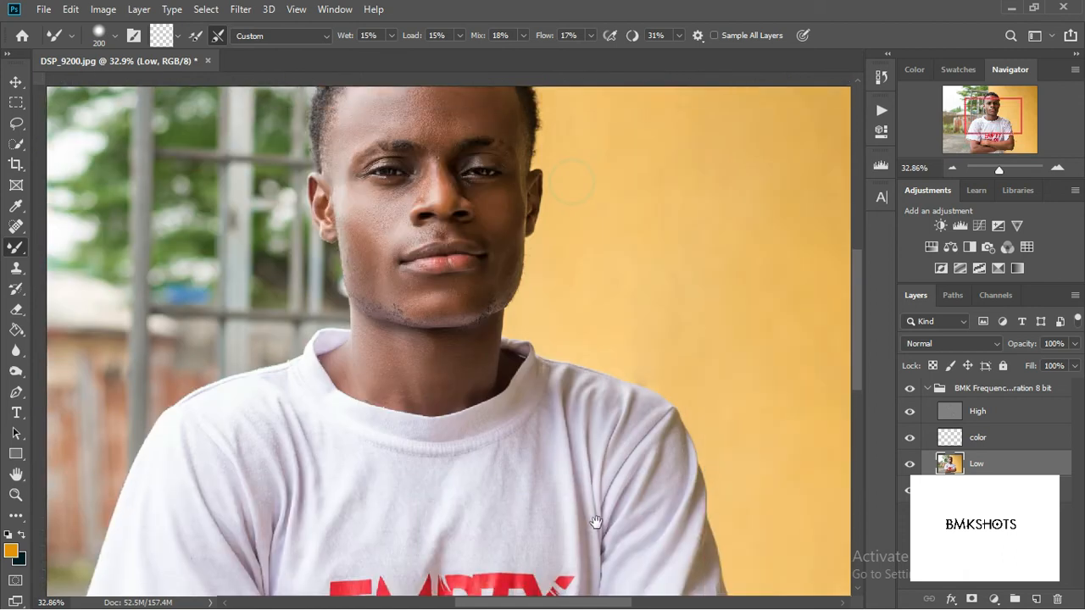
# Switch to the High layer with the Clone Stamp to work on the skin texture of the forehead.
pyautogui.press('space')
pyautogui.moveTo(427, 370)
pyautogui.mouseDown()
pyautogui.moveTo(426, 404)
pyautogui.moveTo(387, 418)
pyautogui.moveTo(419, 392)
pyautogui.moveTo(445, 399)
pyautogui.mouseUp()
pyautogui.press('space')
pyautogui.moveTo(605, 249); pyautogui.dragTo(615, 330)
pyautogui.scroll(3, 556, 345)
pyautogui.press('space')
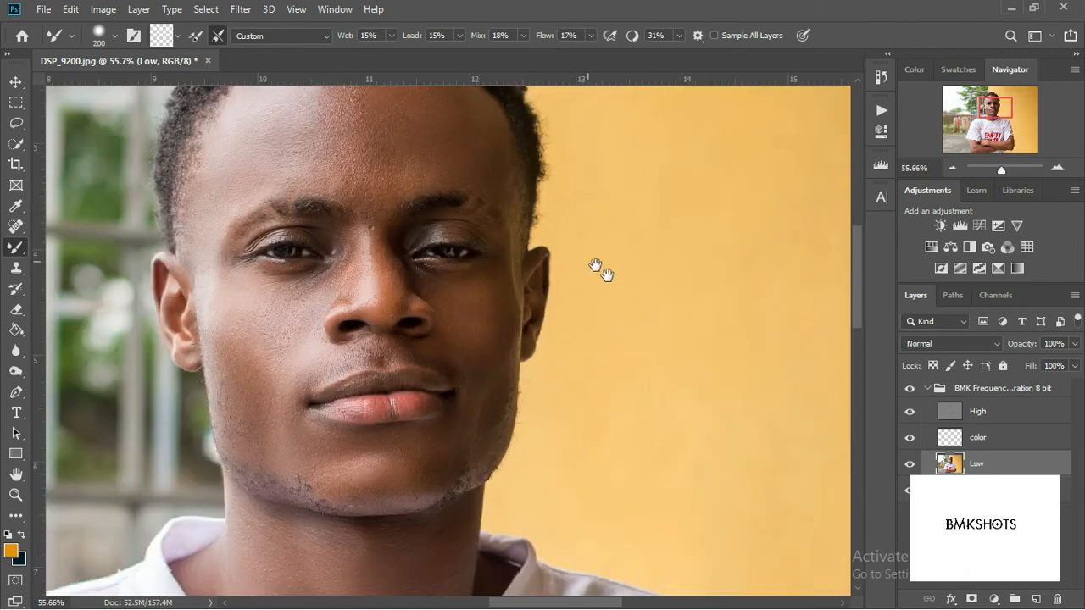
pyautogui.moveTo(595, 269); pyautogui.dragTo(664, 363)
pyautogui.moveTo(444, 229); pyautogui.dragTo(425, 198)
pyautogui.scroll(6, 449, 177)
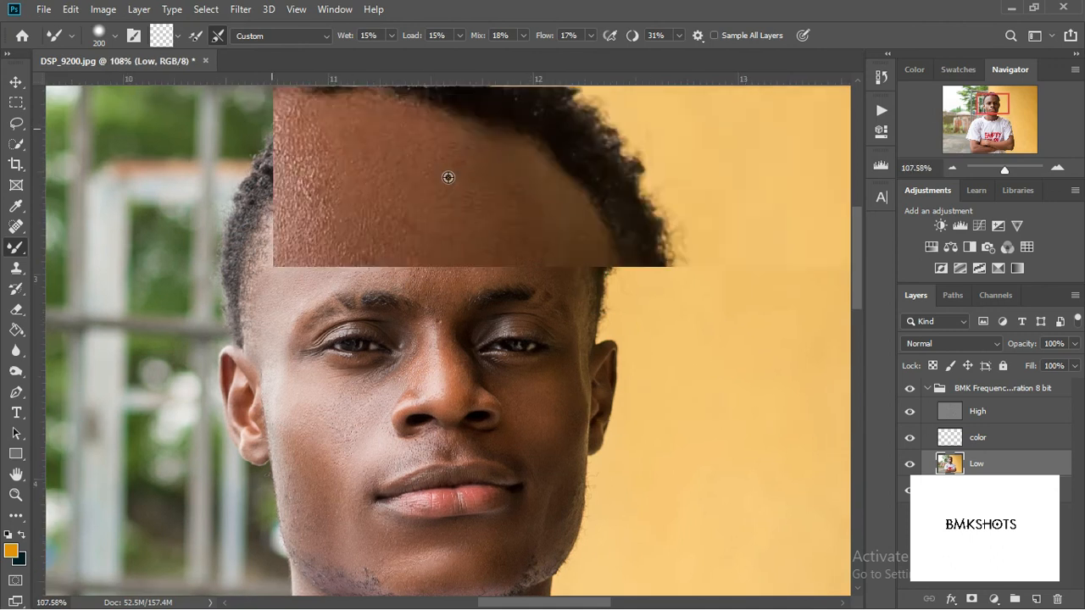
pyautogui.click(910, 438)
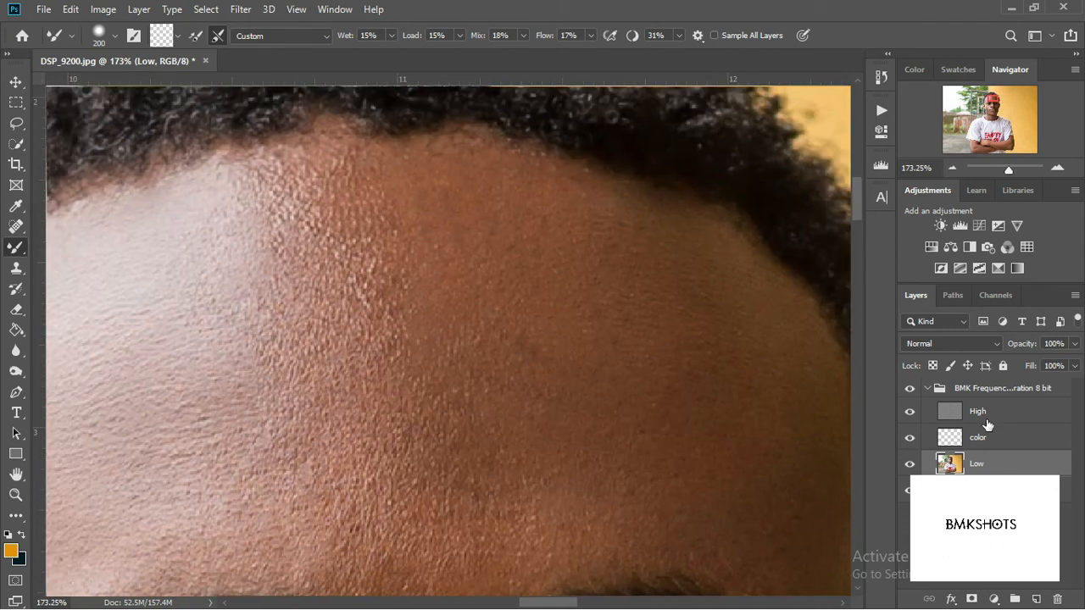
pyautogui.click(985, 419)
pyautogui.press('s')
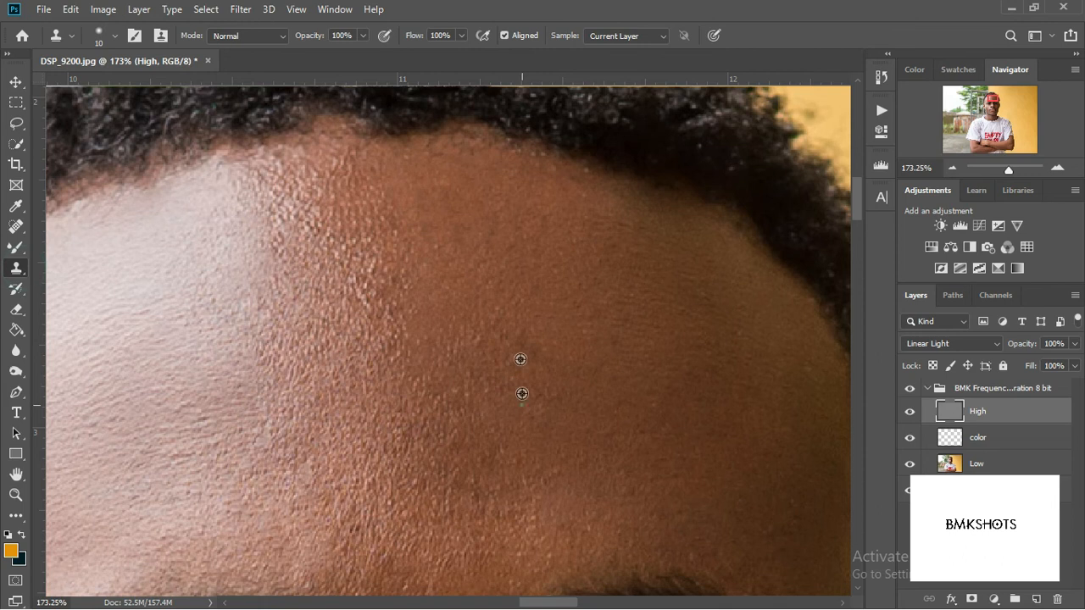
# Try to clone smoother skin texture over the coarse pores along the edge of the forehead's shiny strip.
pyautogui.scroll(3, 414, 317)
pyautogui.moveTo(371, 319)
pyautogui.mouseDown()
pyautogui.moveTo(394, 382)
pyautogui.moveTo(382, 407)
pyautogui.mouseUp()
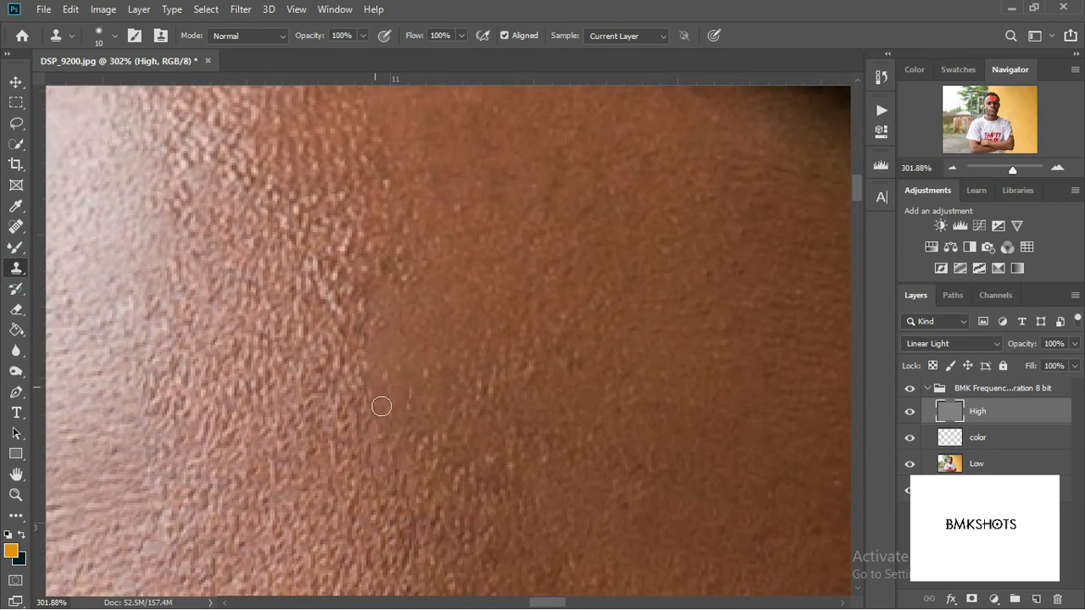
pyautogui.keyDown('alt'); pyautogui.click(317, 333); pyautogui.keyUp('alt')
pyautogui.moveTo(360, 366)
pyautogui.mouseDown()
pyautogui.moveTo(349, 285)
pyautogui.moveTo(391, 353)
pyautogui.mouseUp()
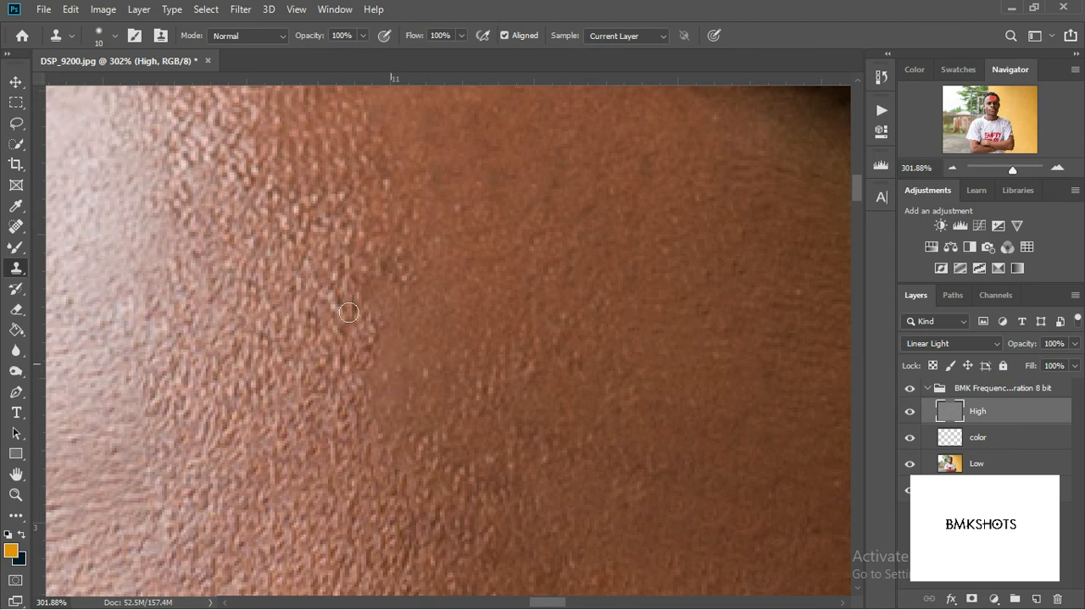
pyautogui.scroll(-5, 470, 336)
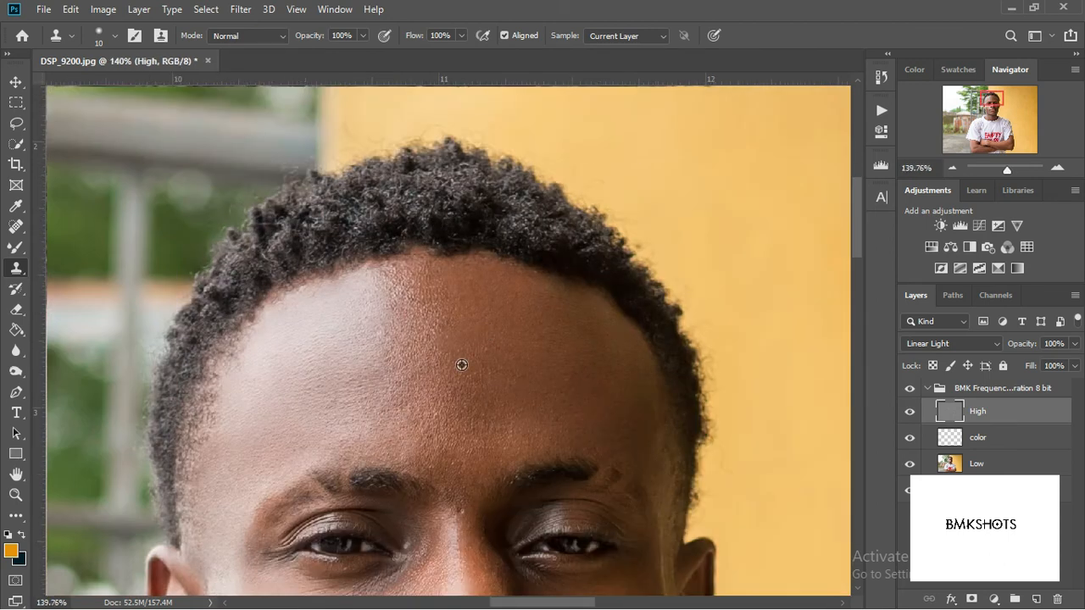
pyautogui.scroll(2, 461, 365)
pyautogui.moveTo(472, 263)
pyautogui.mouseDown()
pyautogui.moveTo(436, 247)
pyautogui.moveTo(449, 261)
pyautogui.mouseUp()
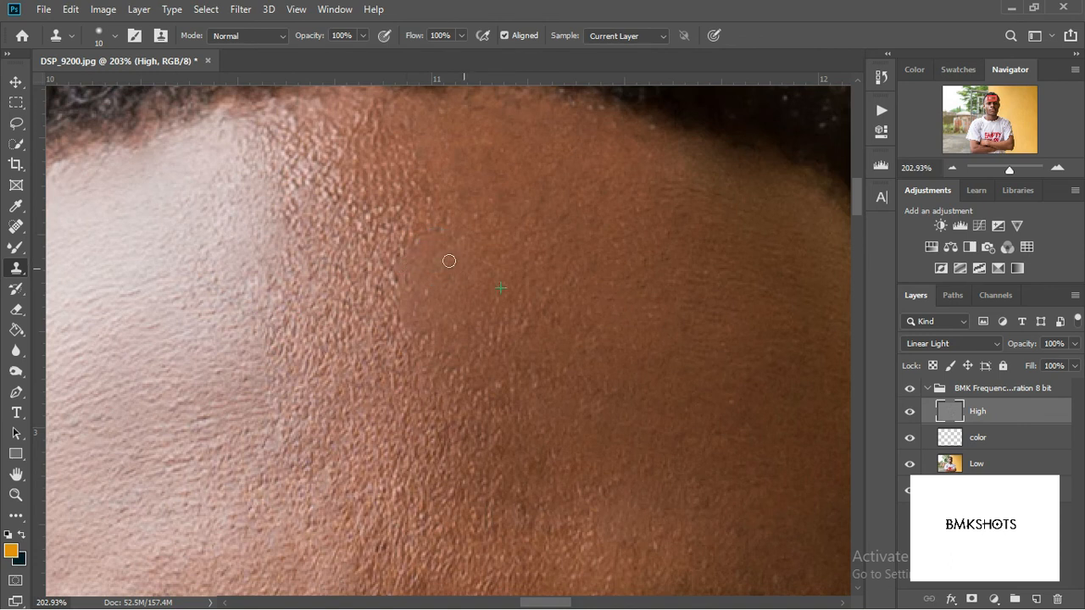
# Undo the last four clone strokes on the forehead.
pyautogui.moveTo(484, 213); pyautogui.dragTo(490, 308)
pyautogui.hotkey('ctrl', 'z')
pyautogui.hotkey('ctrl', 'z')
pyautogui.hotkey('ctrl', 'z')
pyautogui.hotkey('ctrl', 'z')
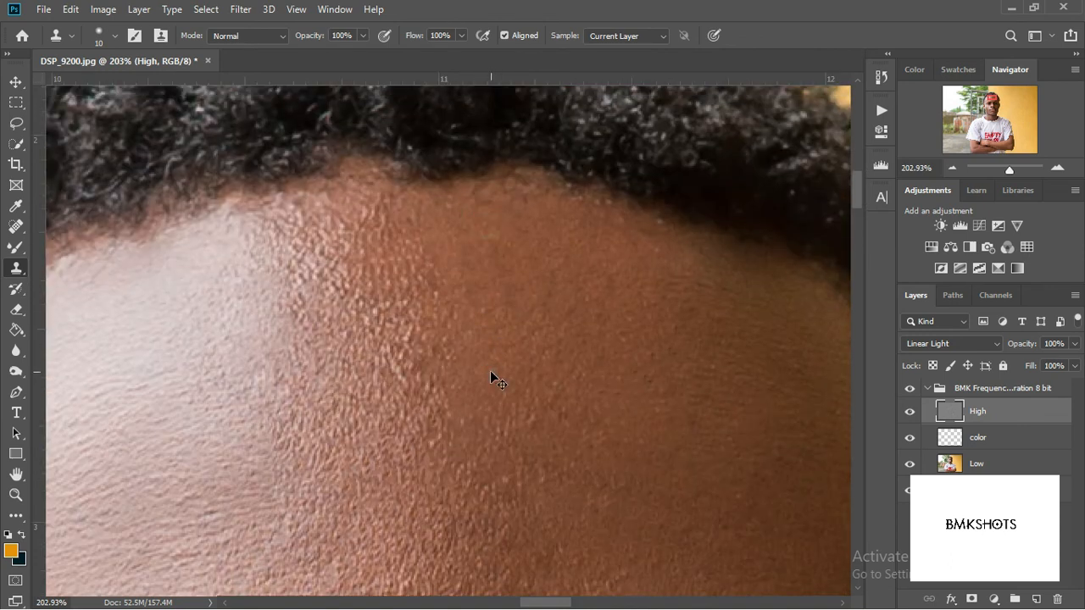
pyautogui.scroll(-5, 395, 441)
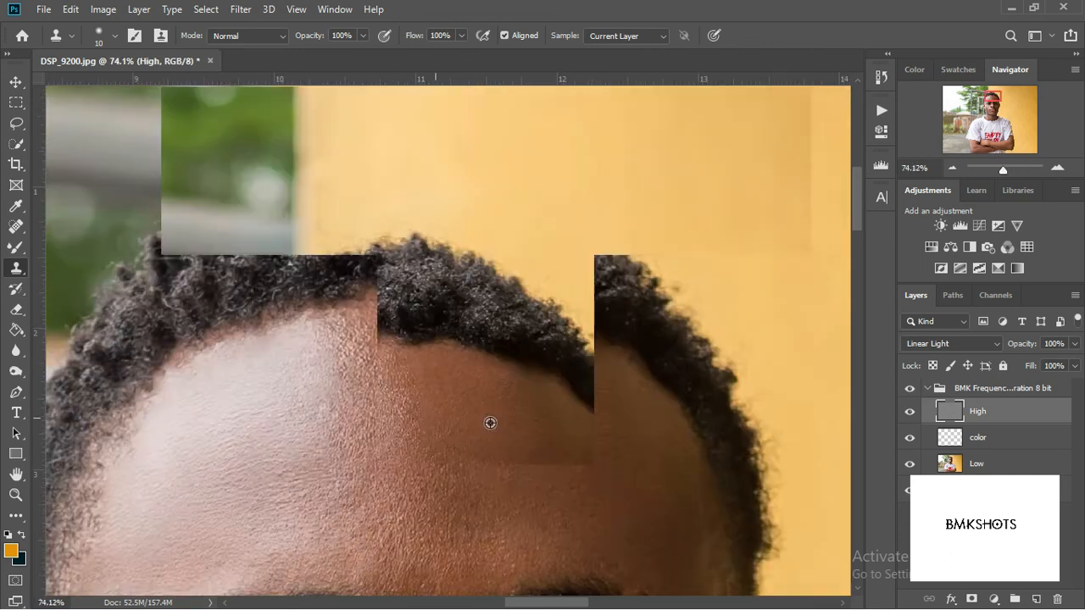
pyautogui.click(16, 227)
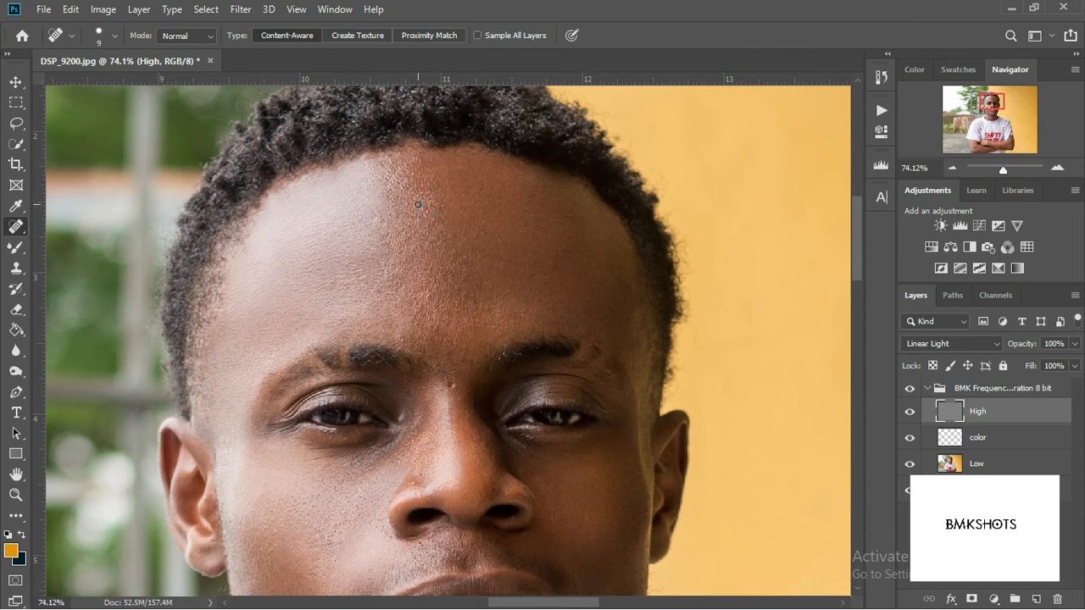
pyautogui.scroll(4, 448, 235)
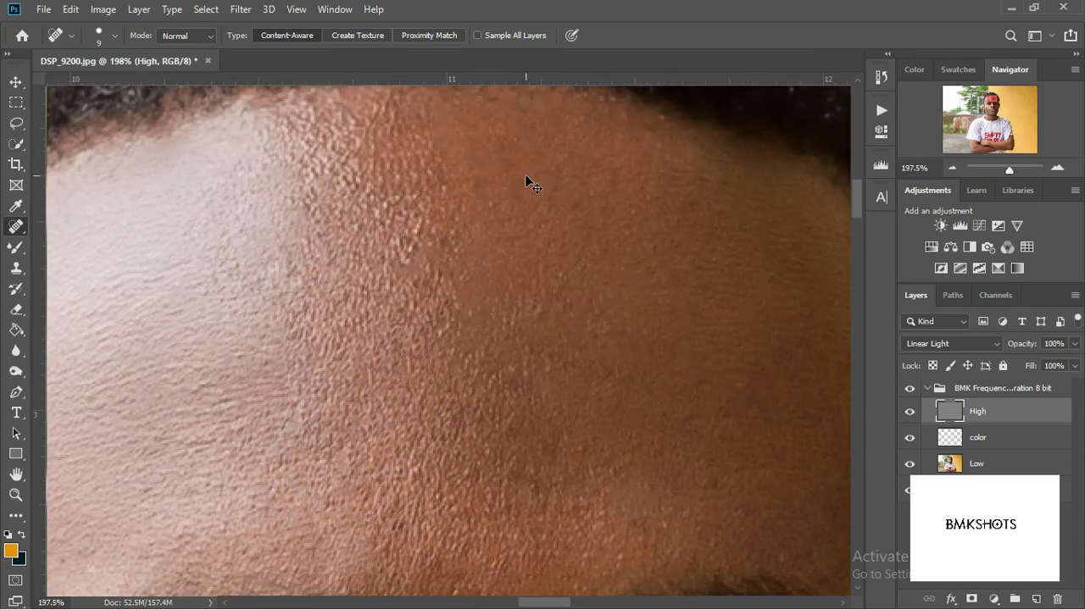
pyautogui.click(21, 269)
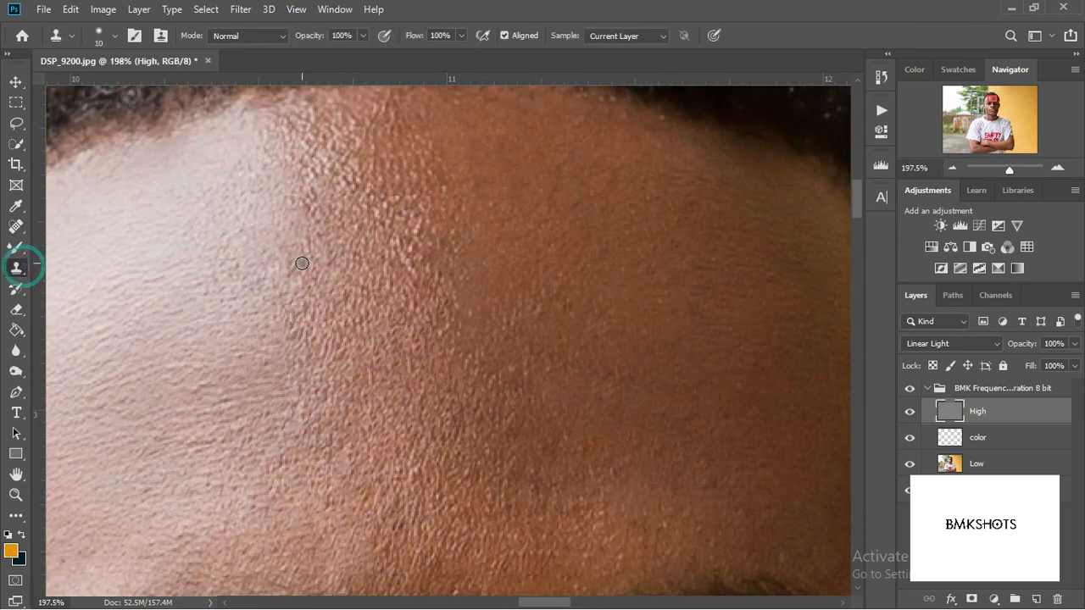
pyautogui.click(18, 231)
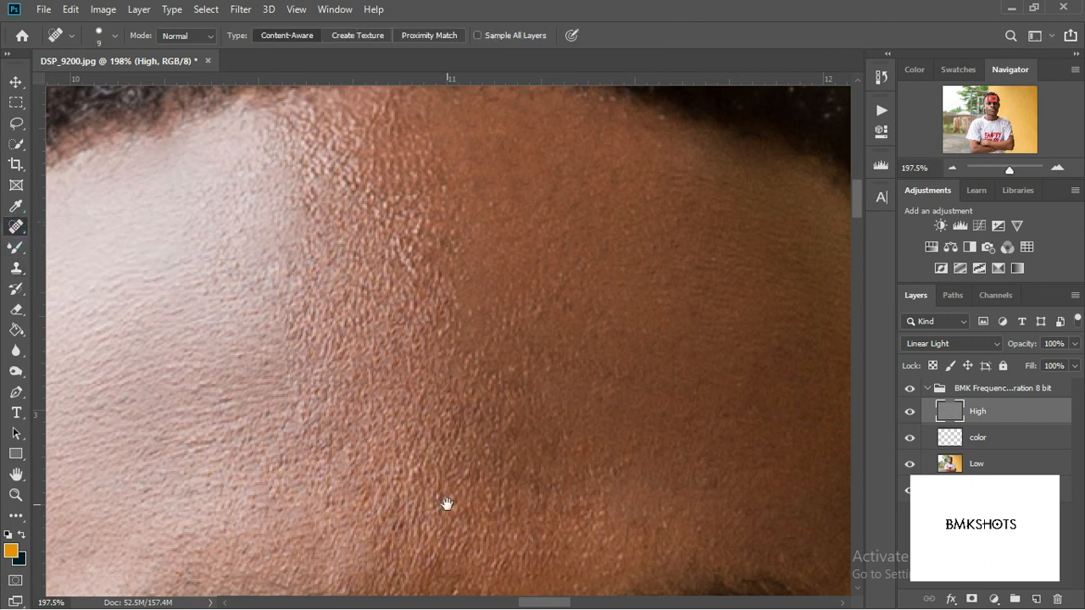
# Clone nearby skin texture over the dark specks and uneven pores on the lower forehead above the eyebrows with a 10 px Clone Stamp.
pyautogui.moveTo(446, 503); pyautogui.dragTo(481, 342)
pyautogui.scroll(3, 481, 341)
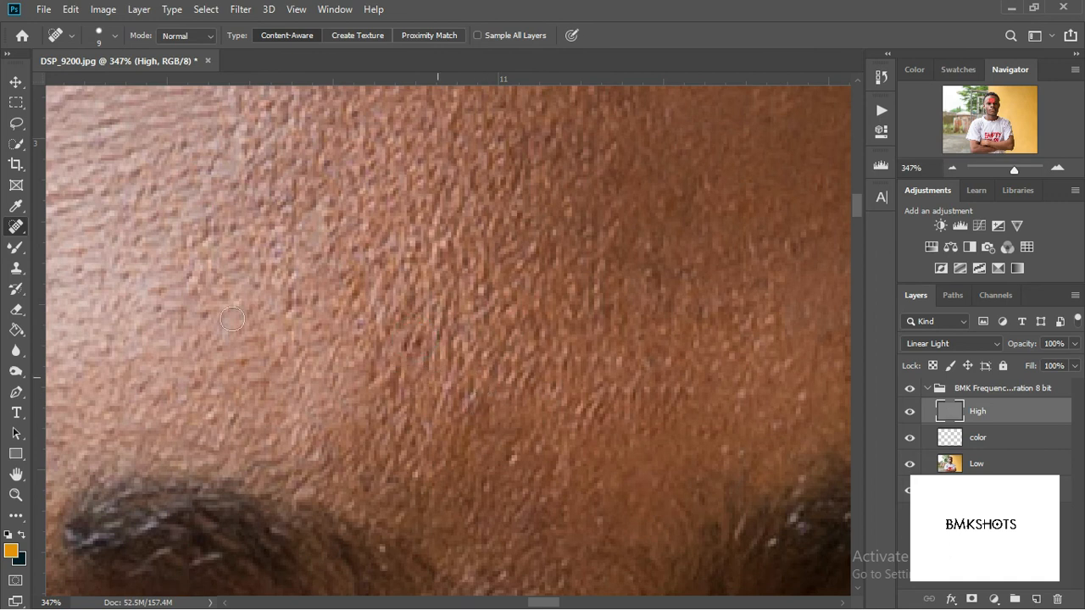
pyautogui.click(16, 266)
pyautogui.keyDown('alt'); pyautogui.click(410, 388); pyautogui.keyUp('alt')
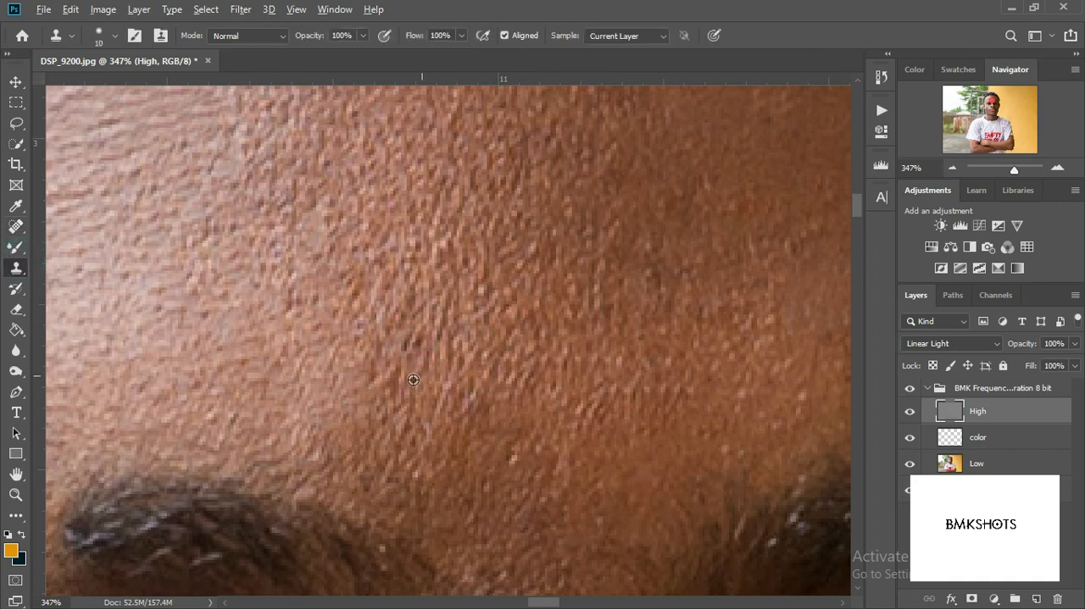
pyautogui.click(478, 375)
pyautogui.click(479, 376)
pyautogui.moveTo(409, 389); pyautogui.dragTo(408, 428)
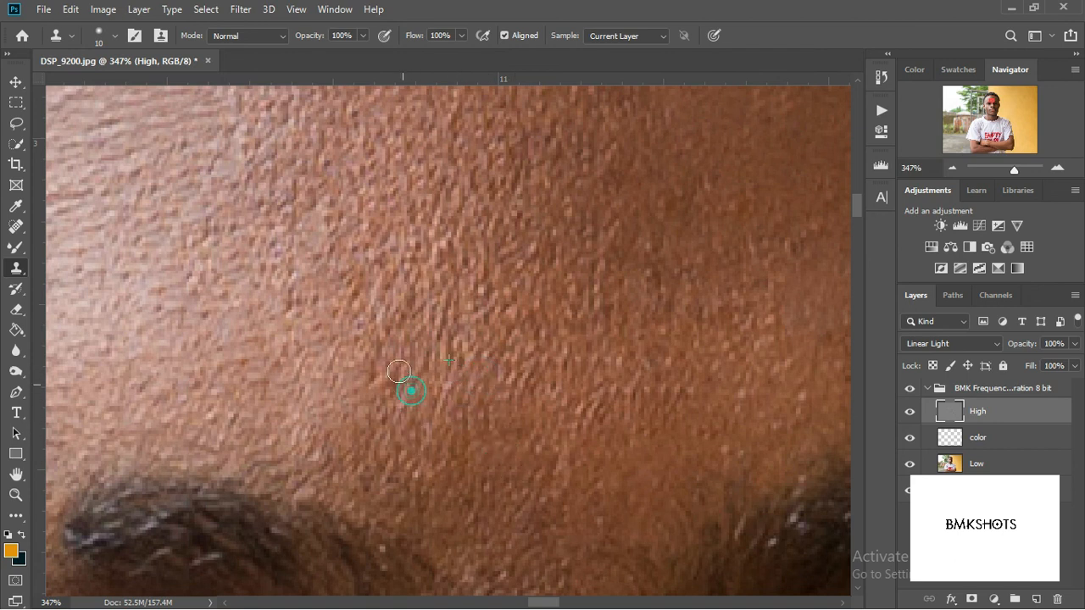
pyautogui.click(642, 266)
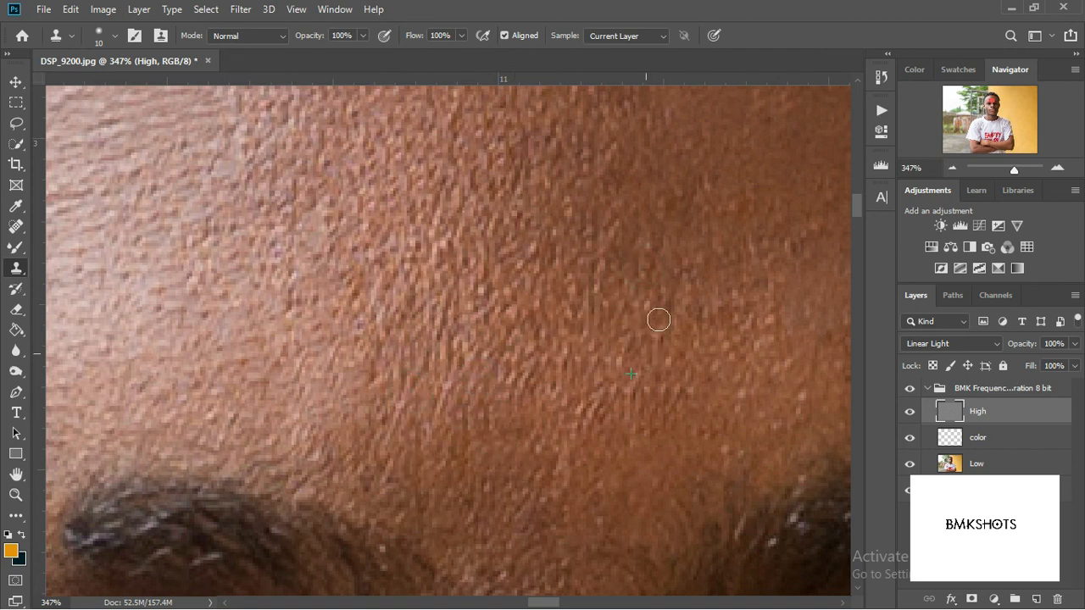
pyautogui.click(710, 305)
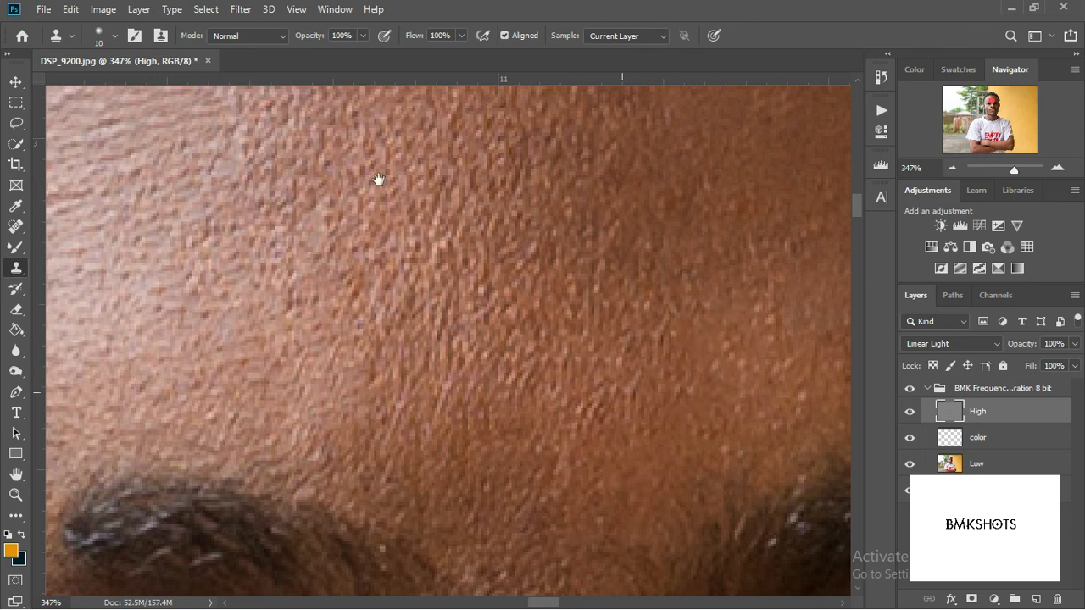
# Sample smooth skin texture beside the shiny strip on the upper forehead for cloning.
pyautogui.moveTo(380, 177); pyautogui.dragTo(457, 281)
pyautogui.moveTo(554, 467); pyautogui.dragTo(569, 334)
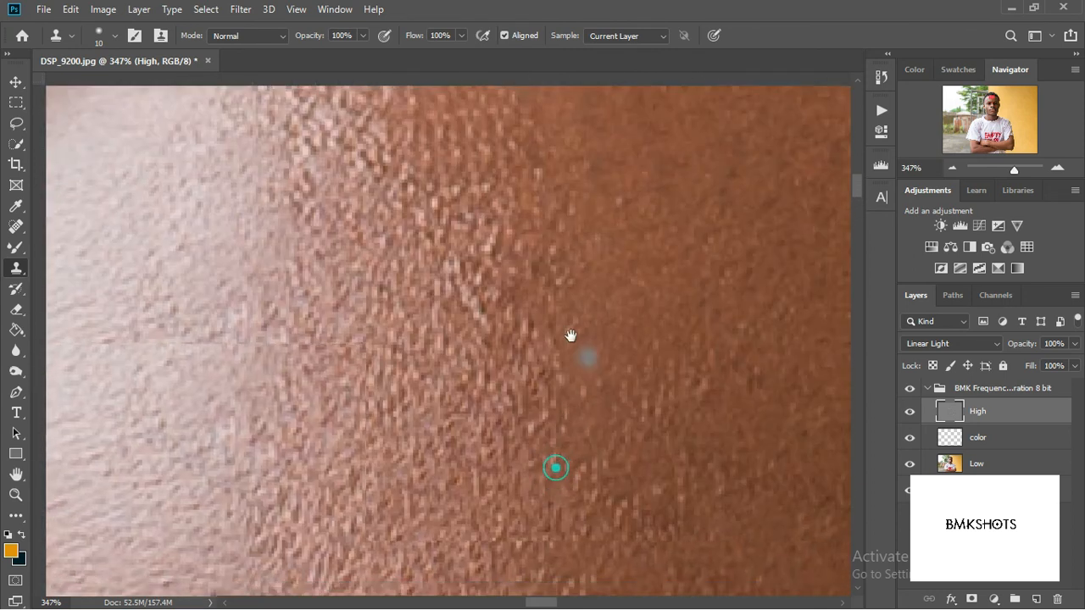
pyautogui.keyDown('alt'); pyautogui.click(579, 355); pyautogui.keyUp('alt')
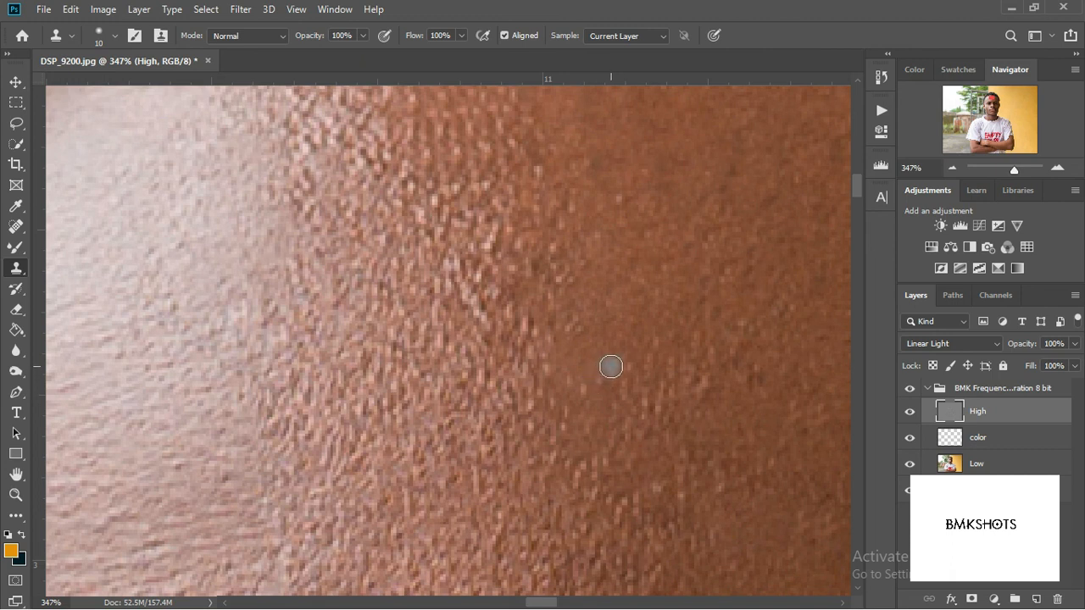
# Compare the whole face before and after retouching by hiding and showing the frequency separation group twice.
pyautogui.scroll(-10, 603, 367)
pyautogui.moveTo(608, 378); pyautogui.dragTo(517, 119)
pyautogui.scroll(2, 704, 358)
pyautogui.click(909, 389)
pyautogui.click(909, 389)
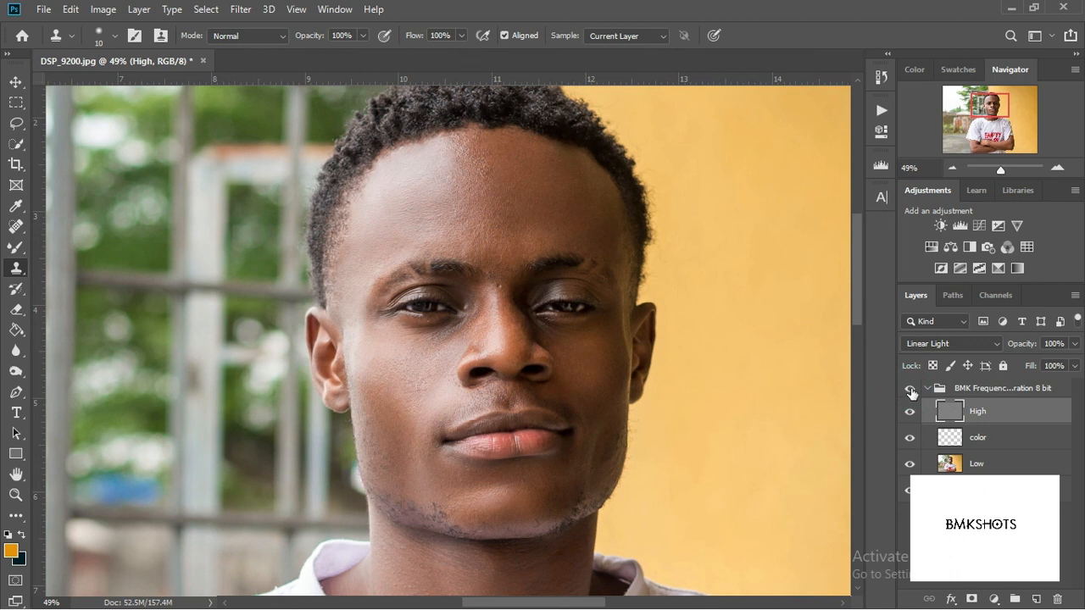
pyautogui.click(910, 389)
pyautogui.click(911, 389)
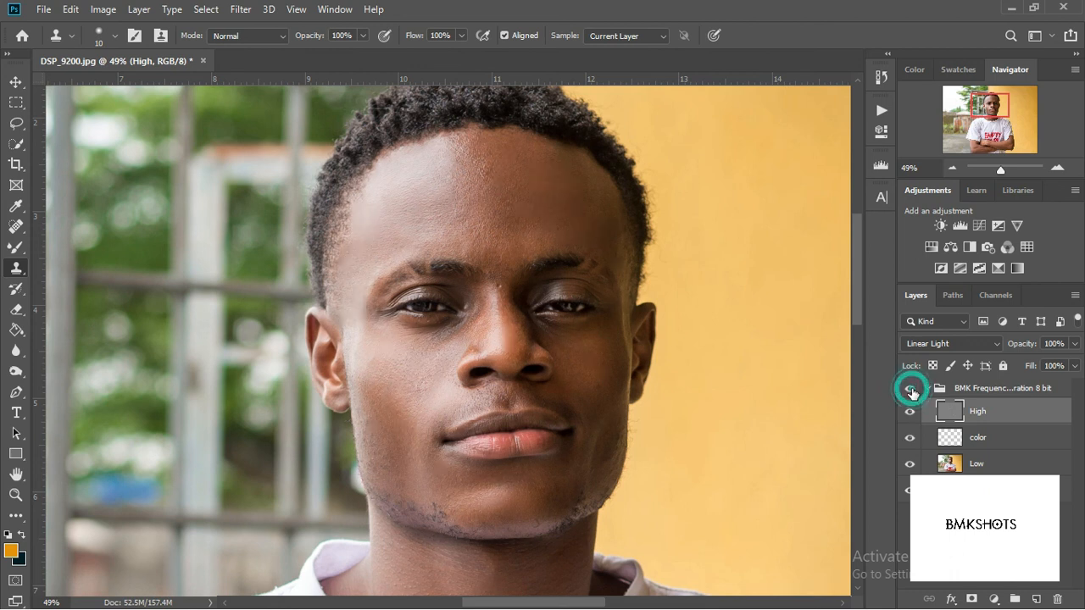